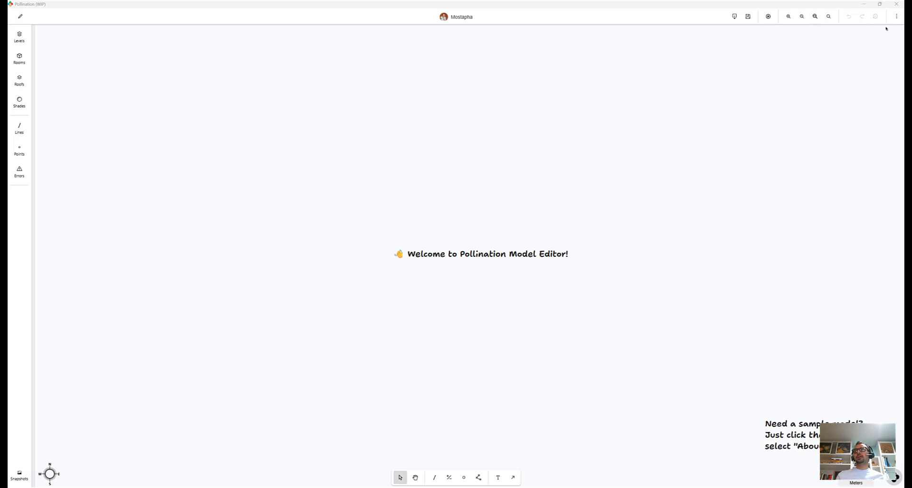
Switch to Model Editor V2 and restart the editor in a maximized window to apply the change.
{"action": "left_click", "coordinate": [896, 16]}
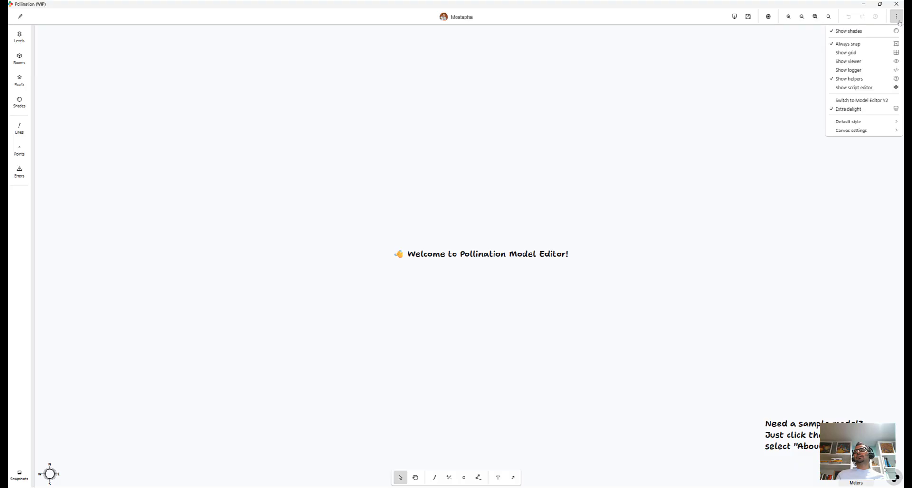
{"action": "left_click", "coordinate": [864, 101]}
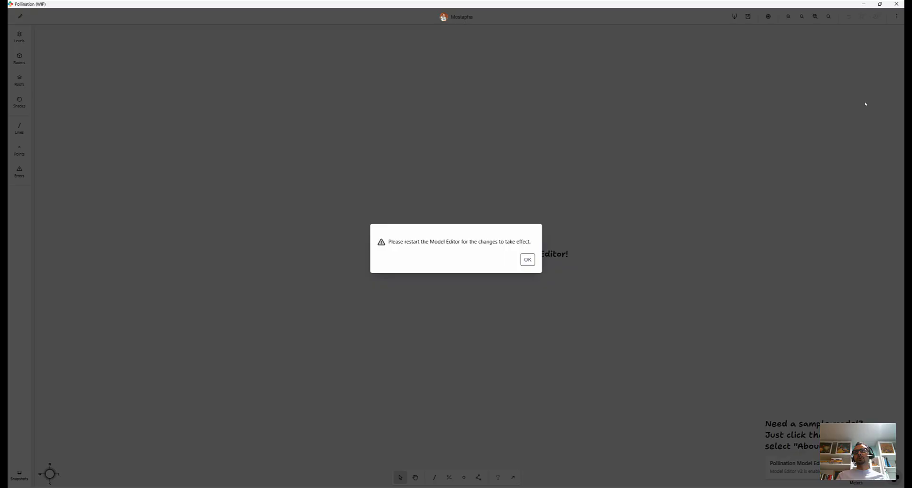
{"action": "left_click", "coordinate": [528, 260]}
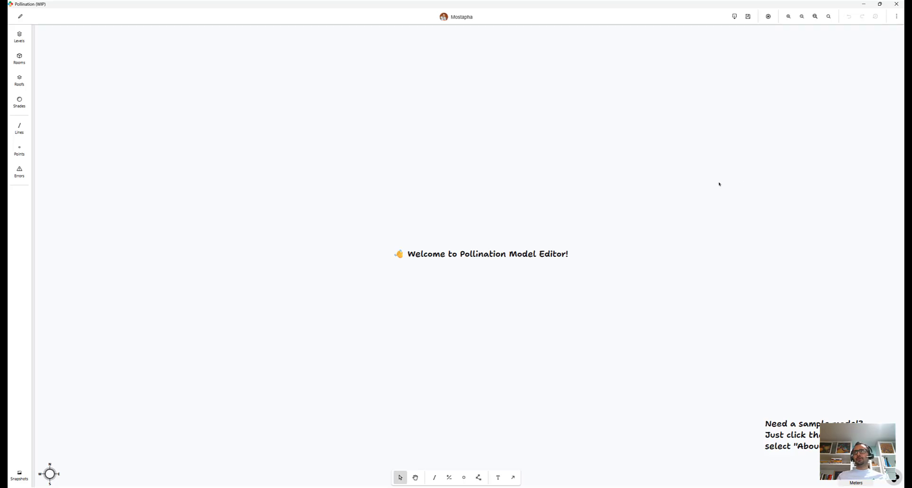
{"action": "left_click", "coordinate": [897, 3]}
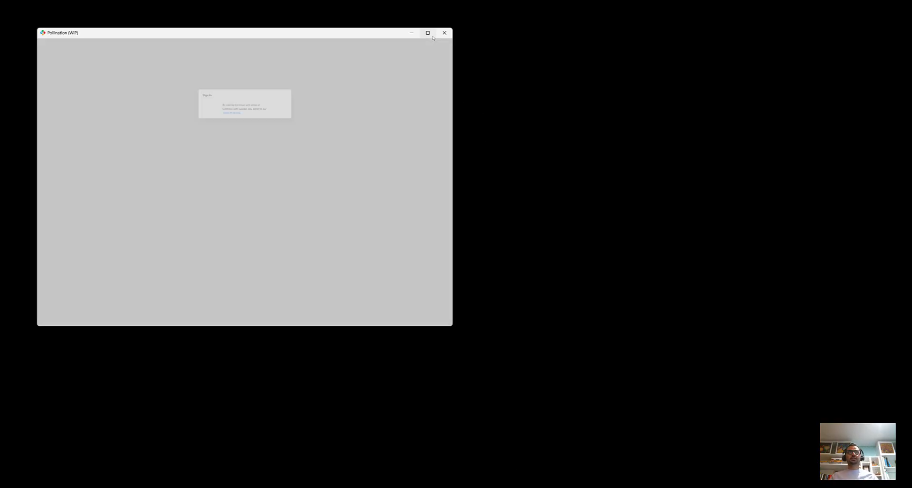
{"action": "left_click", "coordinate": [428, 32]}
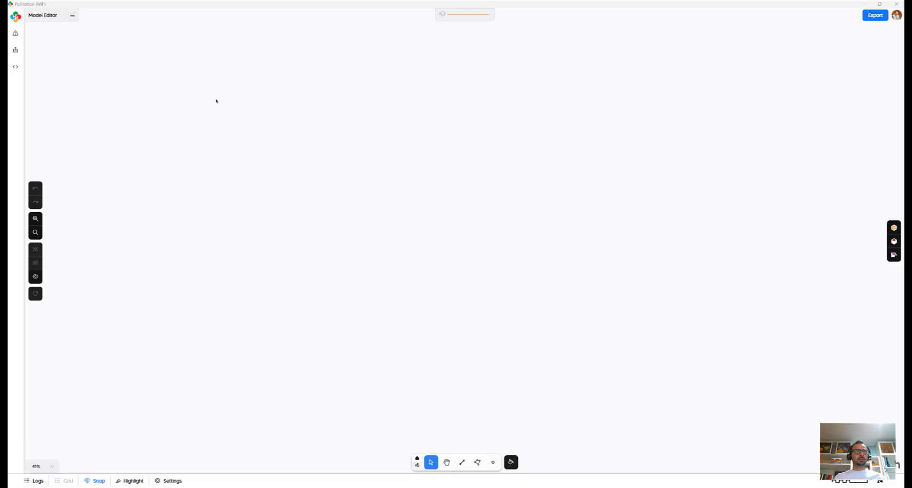
Paste the old-versus-new interface comparison diagram onto the canvas for review and delete it.
{"action": "key", "text": "ctrl+v"}
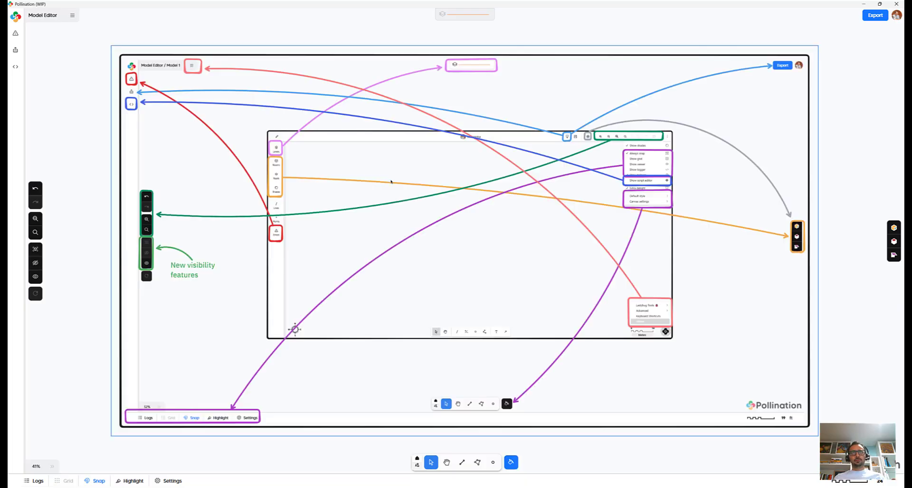
{"action": "mouse_move", "coordinate": [431, 183]}
{"action": "left_mouse_down"}
{"action": "mouse_move", "coordinate": [397, 175]}
{"action": "mouse_move", "coordinate": [411, 176]}
{"action": "left_mouse_up"}
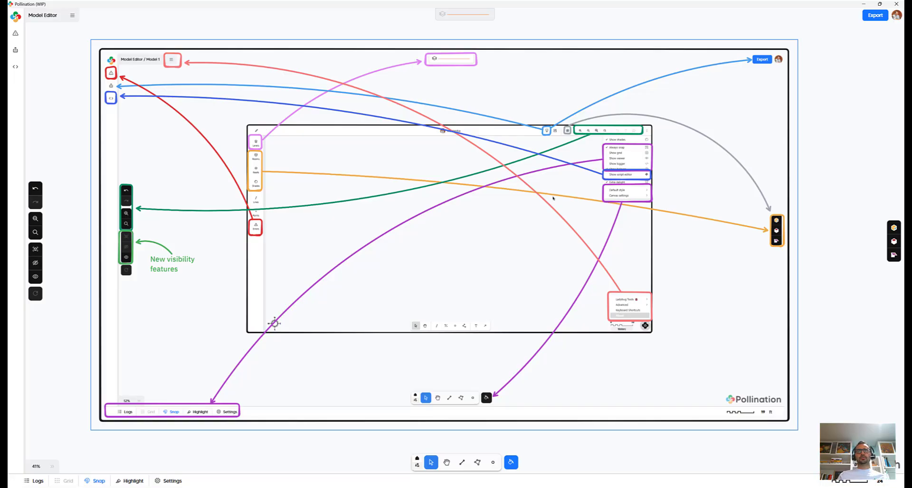
{"action": "left_click_drag", "start_coordinate": [533, 206], "coordinate": [533, 213]}
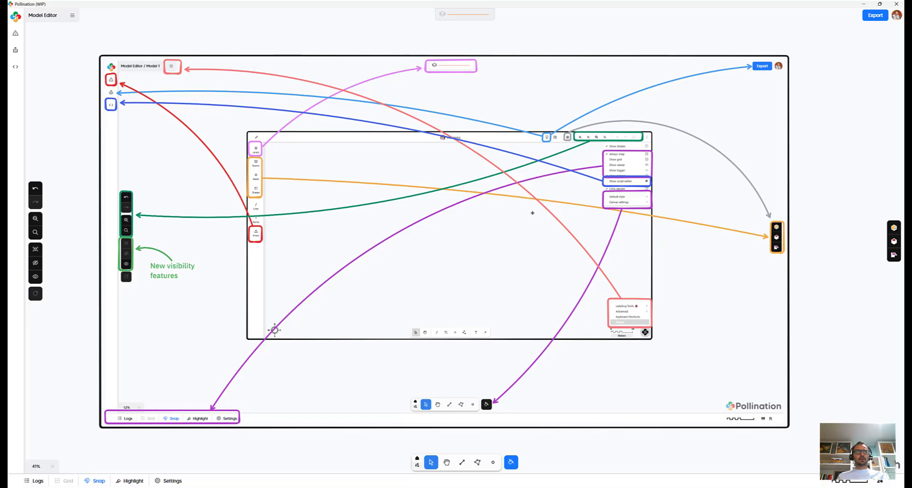
{"action": "key", "text": "Delete"}
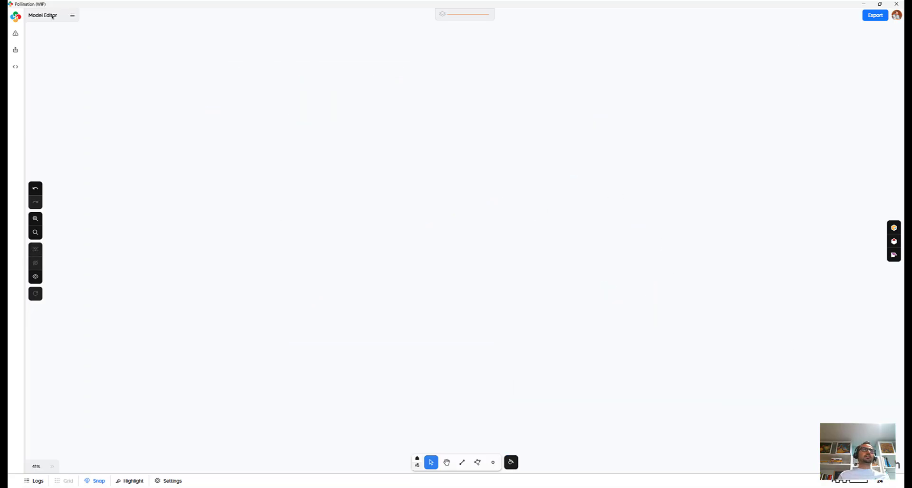
Review the main menu's file commands and the full list of keyboard shortcuts.
{"action": "left_click", "coordinate": [74, 16]}
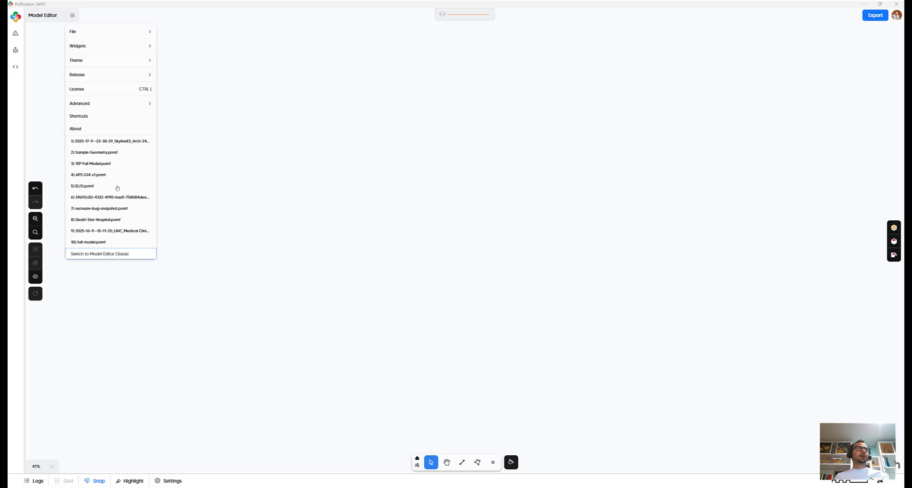
{"action": "mouse_move", "coordinate": [97, 35]}
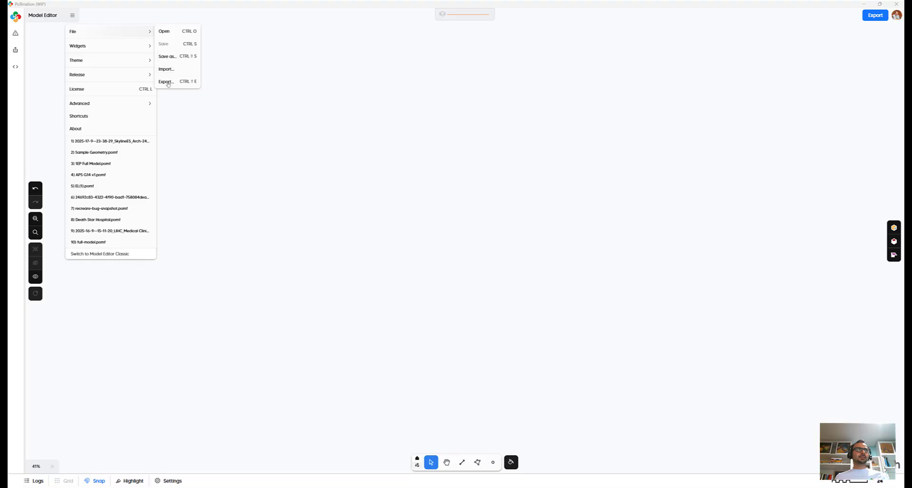
{"action": "mouse_move", "coordinate": [122, 51]}
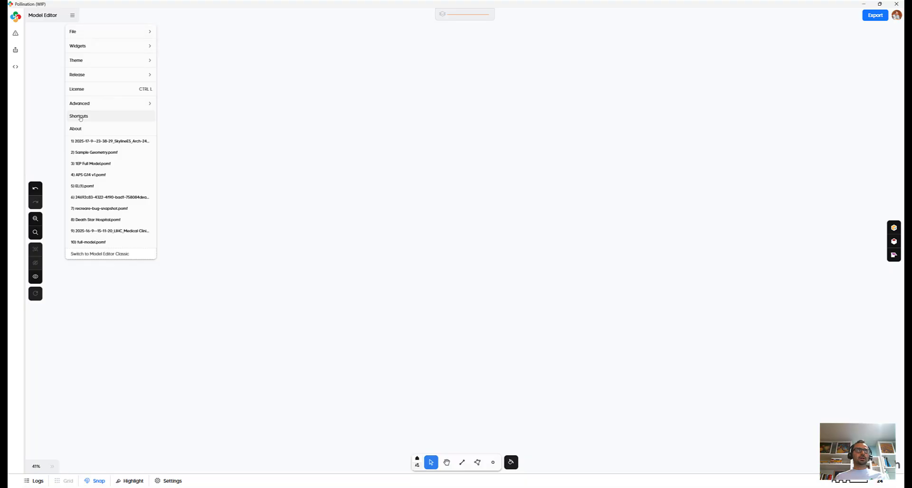
{"action": "left_click", "coordinate": [79, 117]}
{"action": "scroll", "coordinate": [477, 114], "scroll_direction": "down", "scroll_amount": 5}
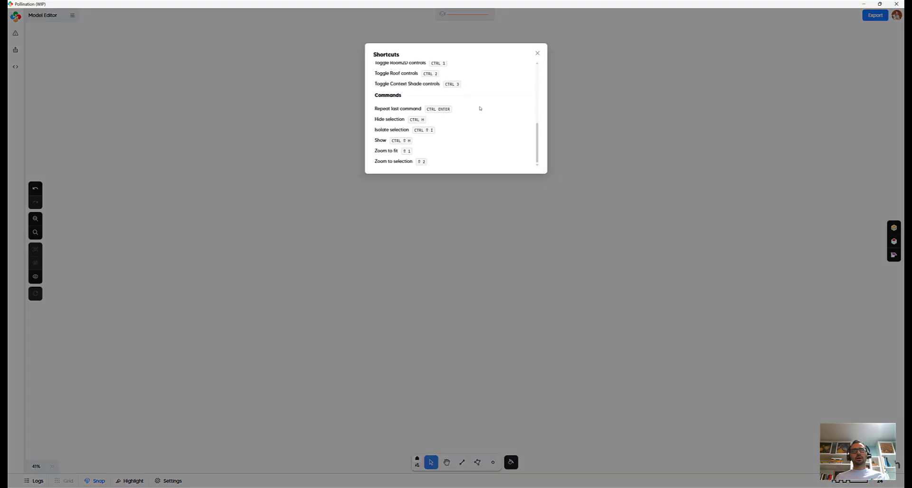
{"action": "scroll", "coordinate": [480, 108], "scroll_direction": "up", "scroll_amount": 5}
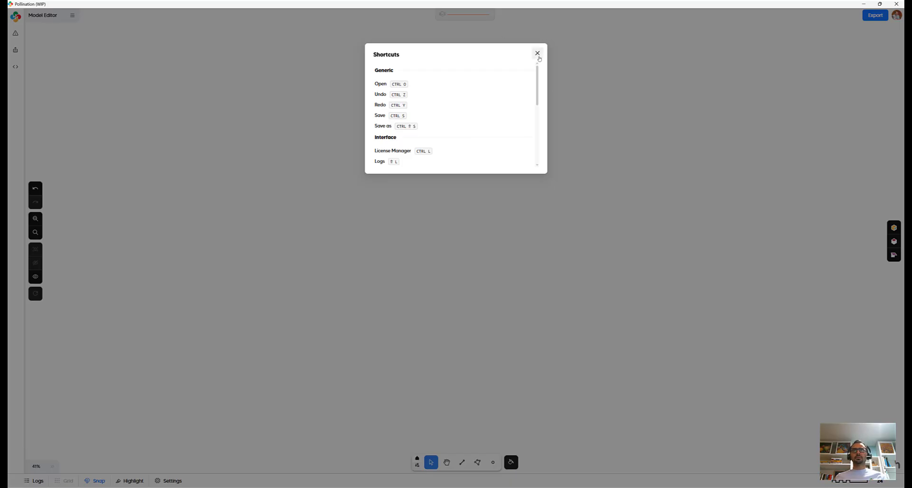
{"action": "left_click", "coordinate": [538, 54]}
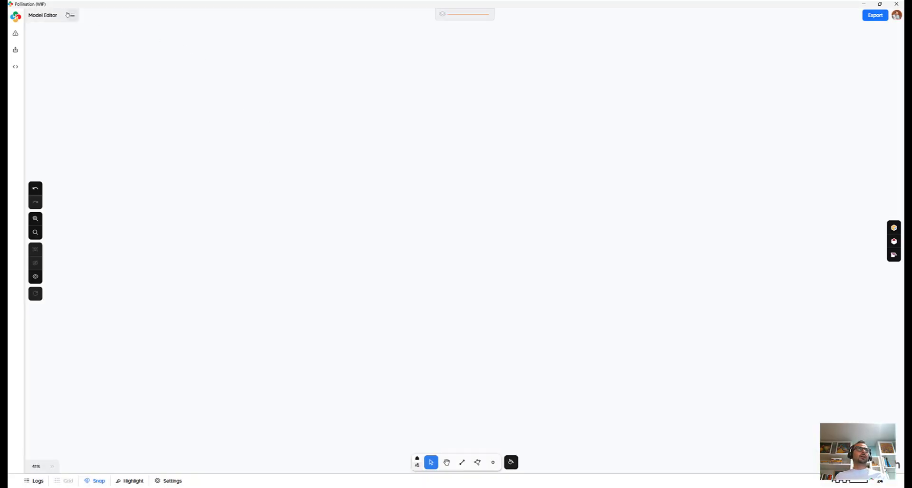
Load the second sample building, the C-shaped one with shades, without saving the current model.
{"action": "left_click", "coordinate": [73, 17]}
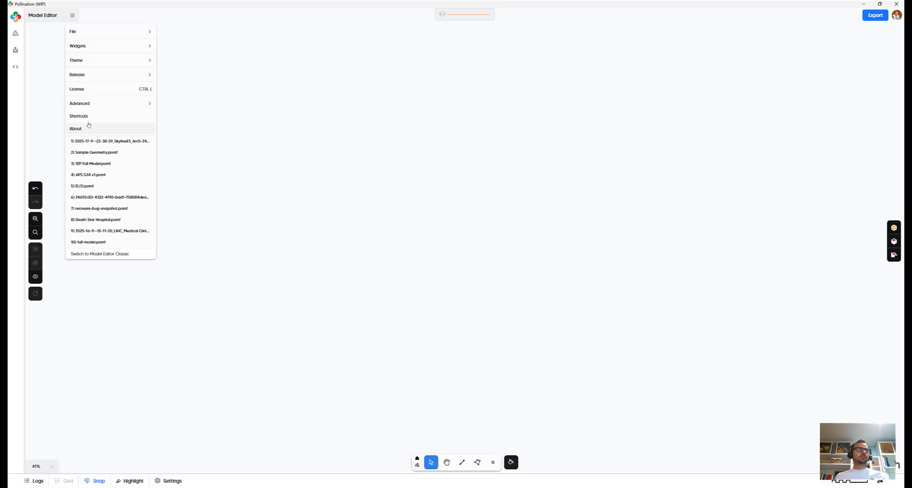
{"action": "left_click", "coordinate": [89, 127]}
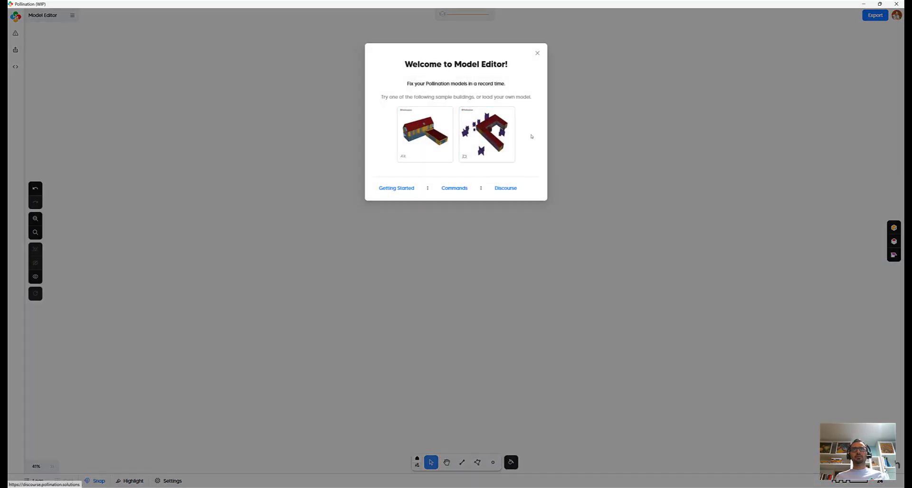
{"action": "left_click", "coordinate": [487, 132]}
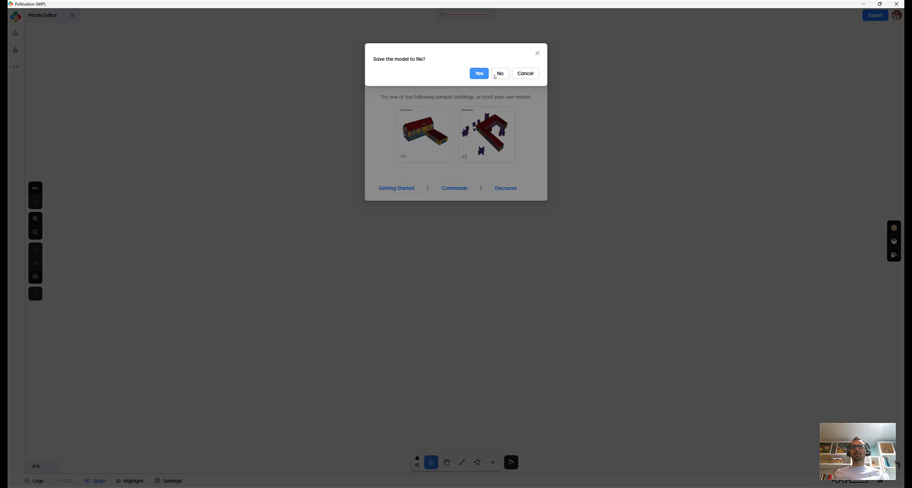
{"action": "left_click", "coordinate": [499, 73]}
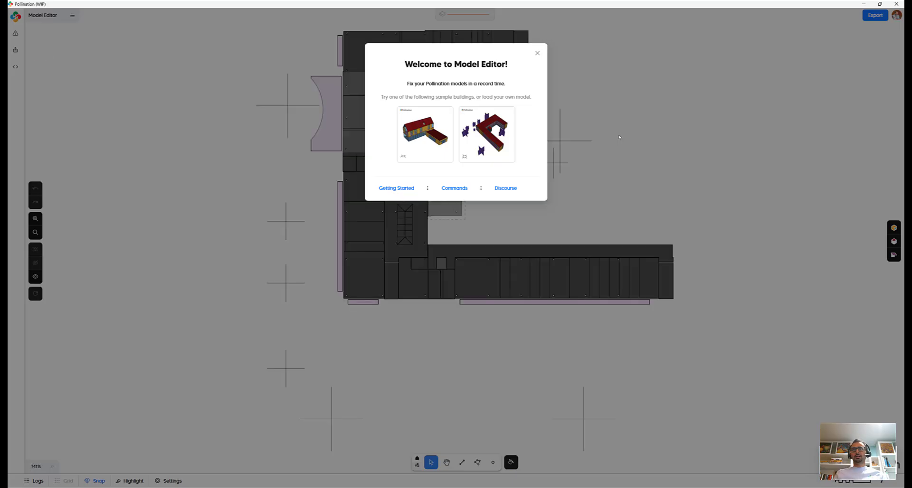
{"action": "left_click", "coordinate": [537, 54]}
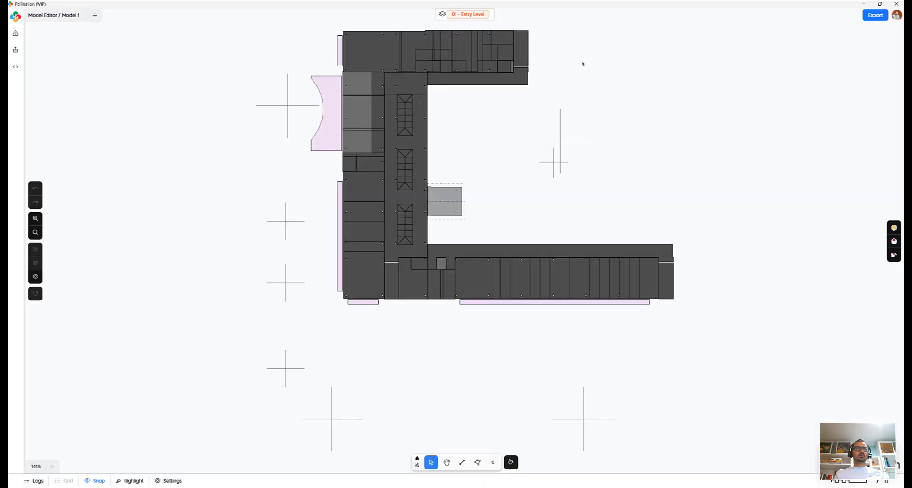
Select all building geometry on the entry level and turn off the Helpers setting.
{"action": "middle_click_drag", "start_coordinate": [575, 62], "coordinate": [560, 118]}
{"action": "left_click_drag", "start_coordinate": [664, 91], "coordinate": [190, 426]}
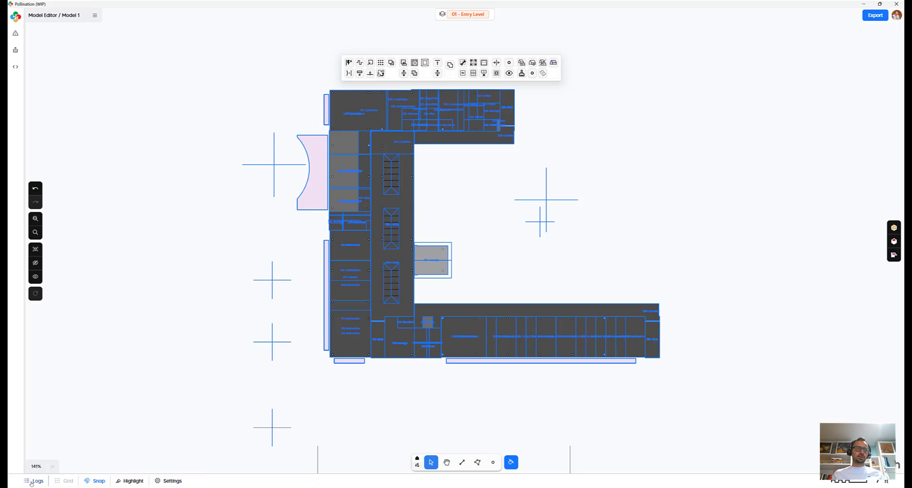
{"action": "mouse_move", "coordinate": [152, 477]}
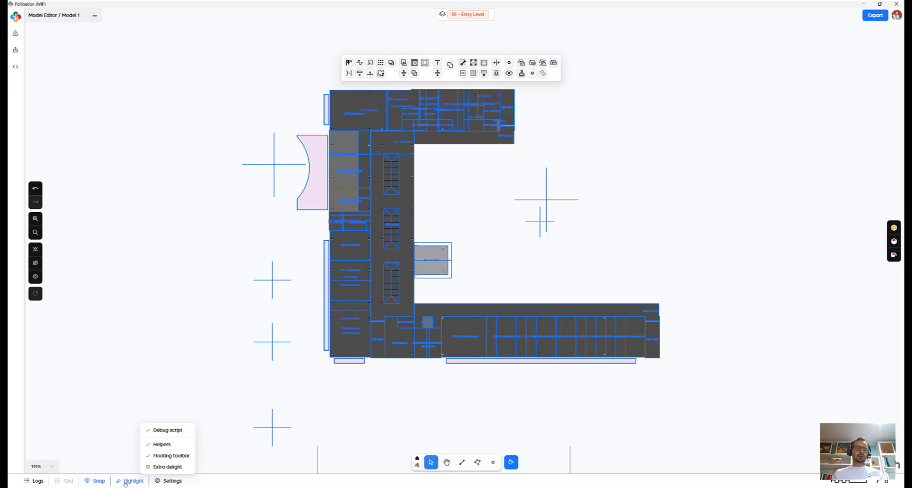
{"action": "left_click", "coordinate": [170, 444]}
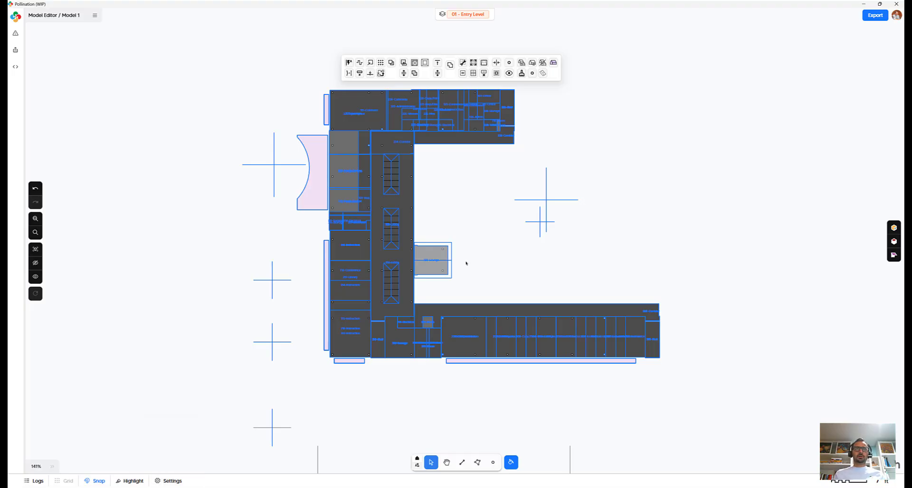
Select the rooms around the upper inner corner and those in the lower wing to examine the floating toolbar's placement.
{"action": "scroll", "coordinate": [451, 165], "scroll_direction": "up", "scroll_amount": 2}
{"action": "left_click", "coordinate": [489, 188]}
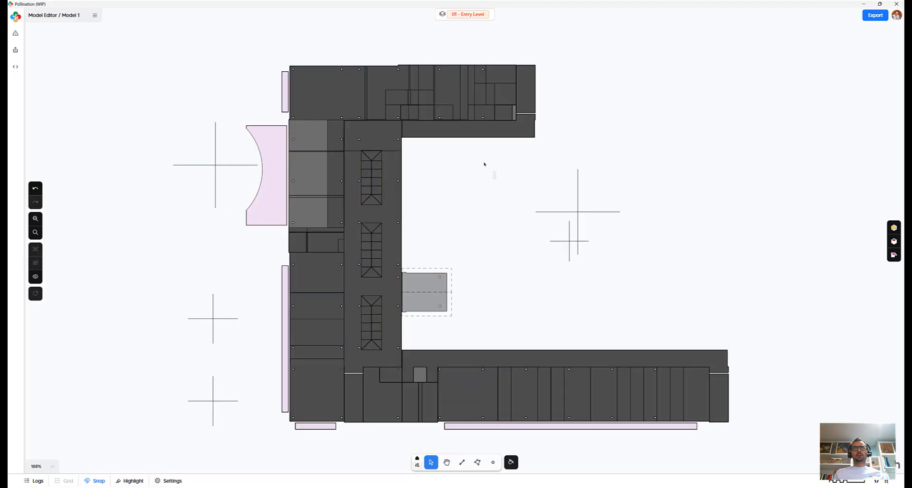
{"action": "left_click_drag", "start_coordinate": [496, 180], "coordinate": [431, 139]}
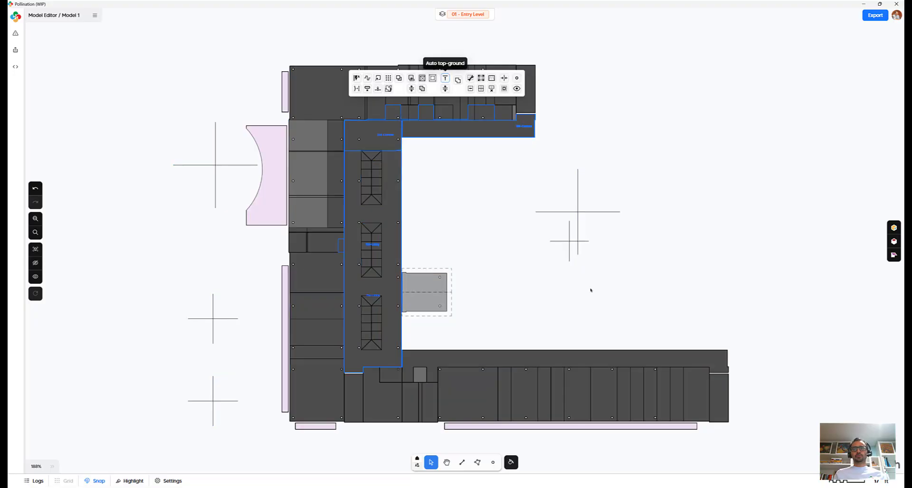
{"action": "left_click", "coordinate": [622, 359]}
{"action": "left_click", "coordinate": [701, 312]}
{"action": "left_click_drag", "start_coordinate": [701, 312], "coordinate": [487, 373]}
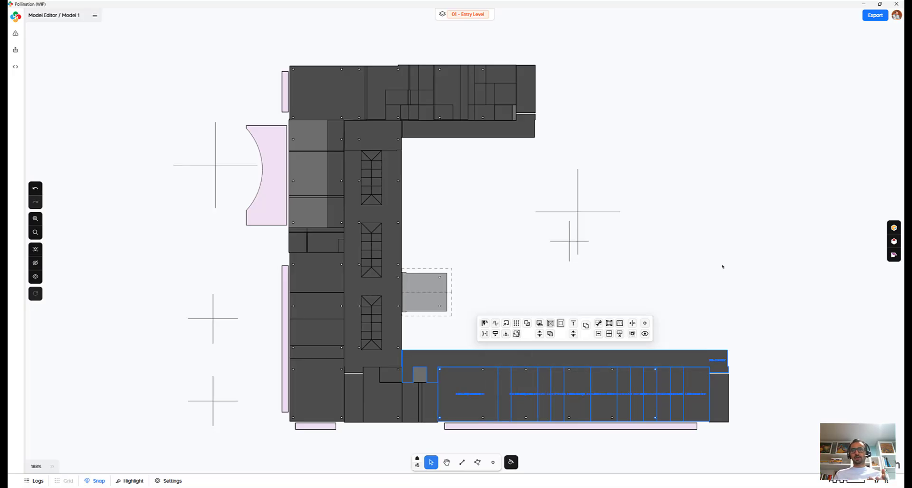
Create a reference line along the upper edge of the lower wing's corridor.
{"action": "left_click", "coordinate": [628, 363]}
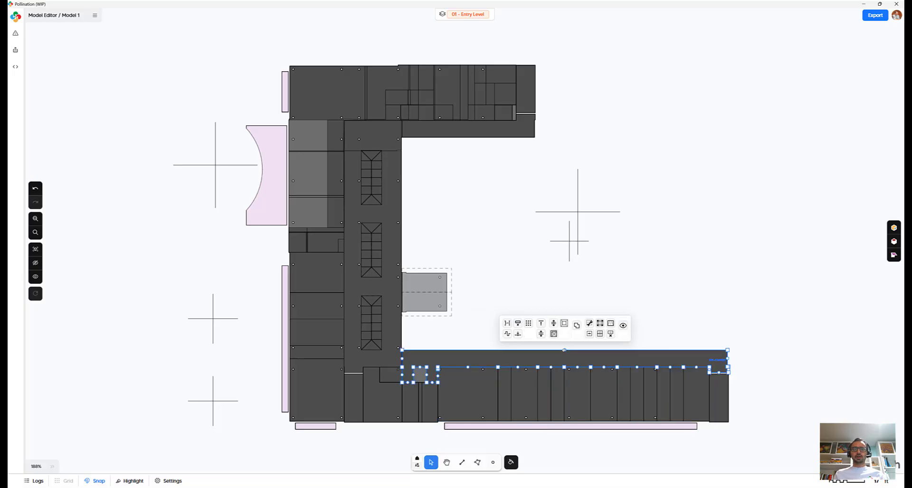
{"action": "double_click", "coordinate": [564, 350]}
{"action": "scroll", "coordinate": [702, 335], "scroll_direction": "up", "scroll_amount": 5}
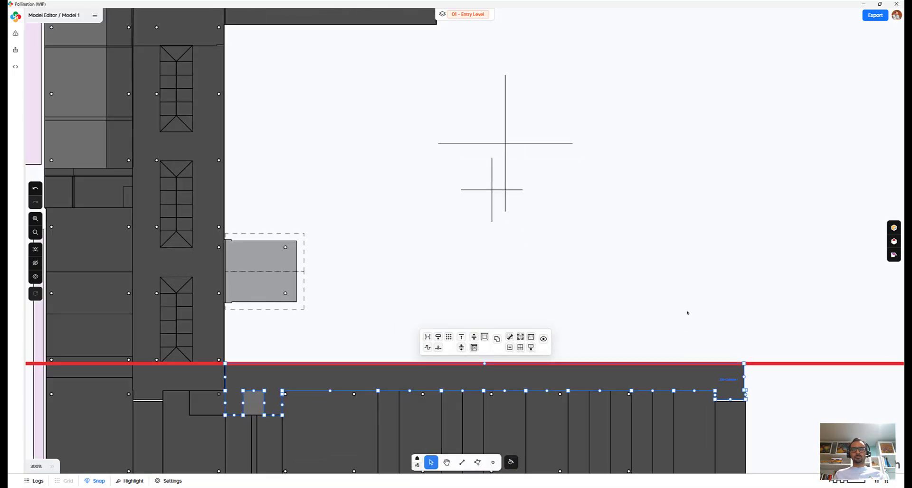
Select the reference line with the lower wing's corridor and adjoining rooms, and turn off the Floating toolbar setting.
{"action": "left_click_drag", "start_coordinate": [684, 318], "coordinate": [515, 409]}
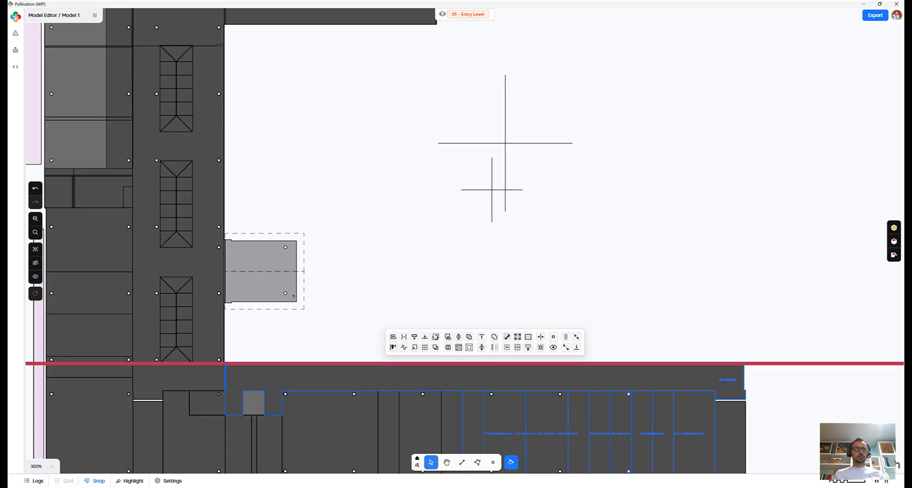
{"action": "middle_click_drag", "start_coordinate": [706, 270], "coordinate": [832, 176]}
{"action": "scroll", "coordinate": [726, 228], "scroll_direction": "down", "scroll_amount": 3}
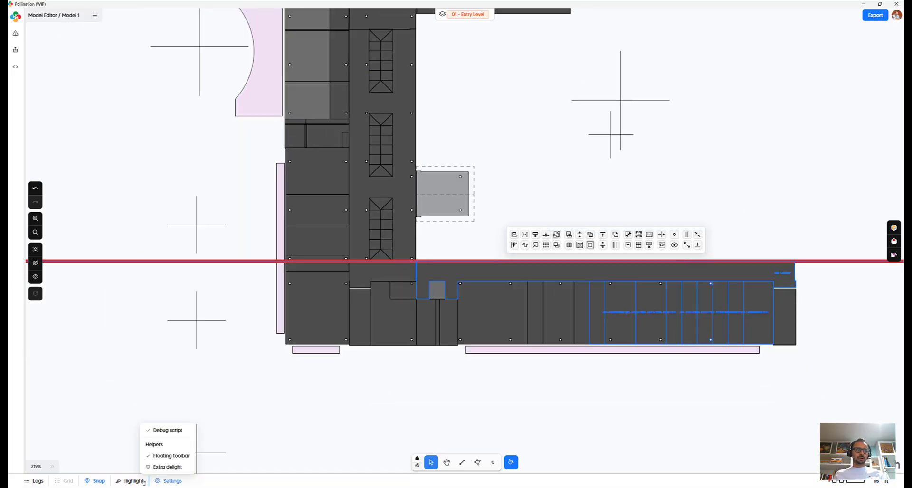
{"action": "mouse_move", "coordinate": [168, 482]}
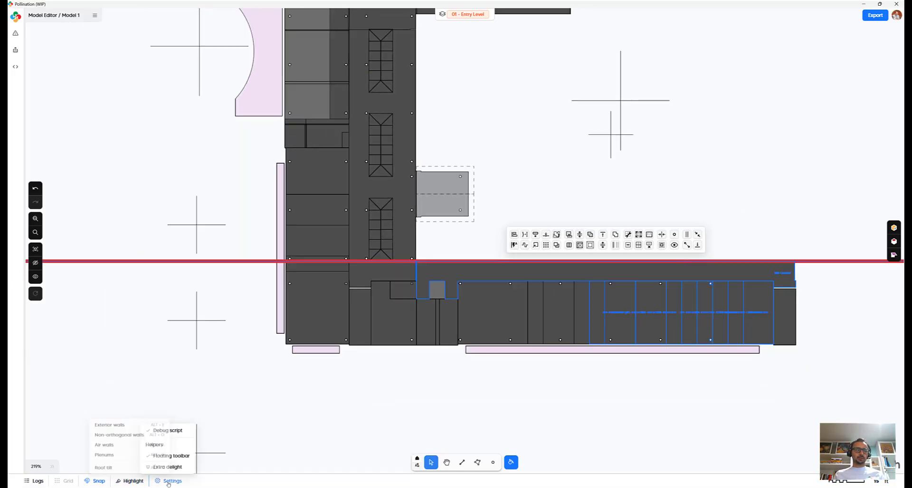
{"action": "left_click", "coordinate": [173, 455]}
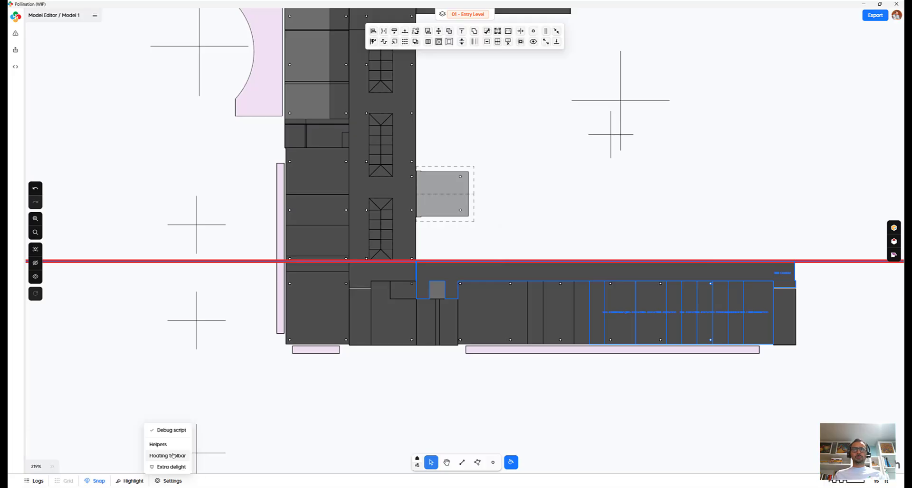
Select the central wing, and the reference line with the lower wing's rooms, to check the toolbar's placement and available commands.
{"action": "left_click", "coordinate": [508, 143]}
{"action": "middle_click_drag", "start_coordinate": [521, 127], "coordinate": [485, 217]}
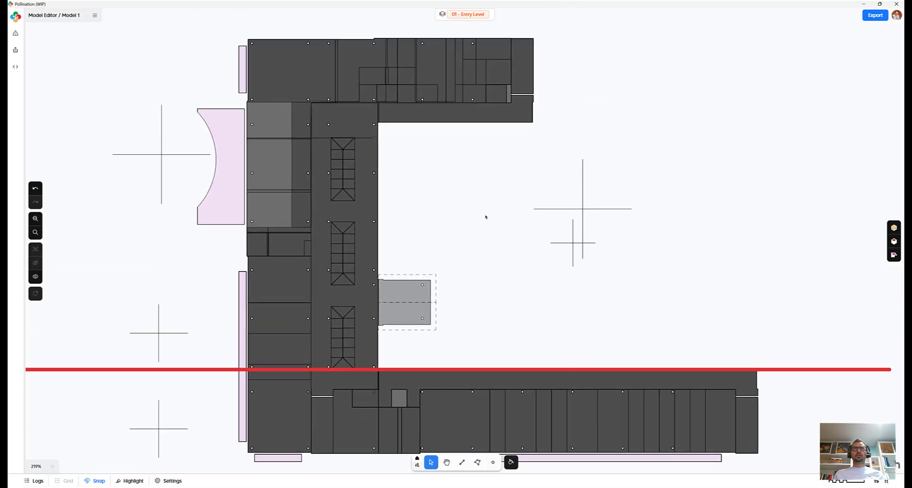
{"action": "left_click_drag", "start_coordinate": [462, 165], "coordinate": [204, 305]}
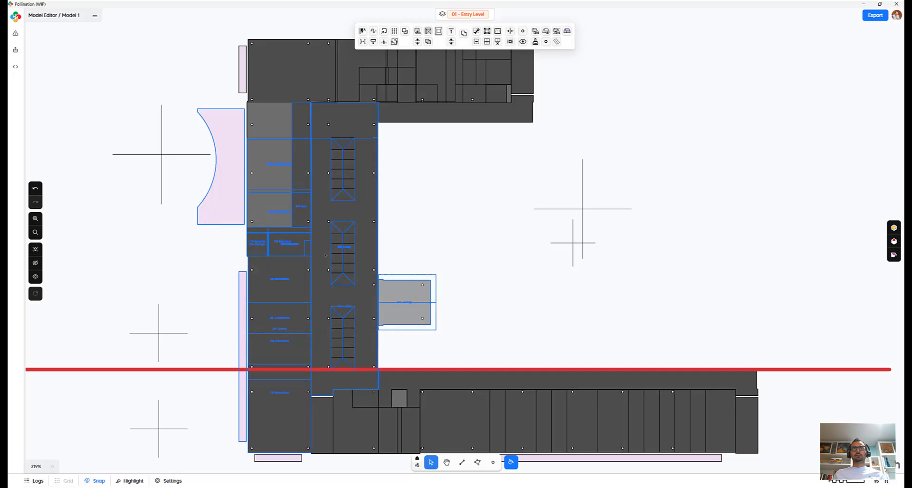
{"action": "left_click", "coordinate": [722, 315]}
{"action": "left_click_drag", "start_coordinate": [721, 325], "coordinate": [576, 403]}
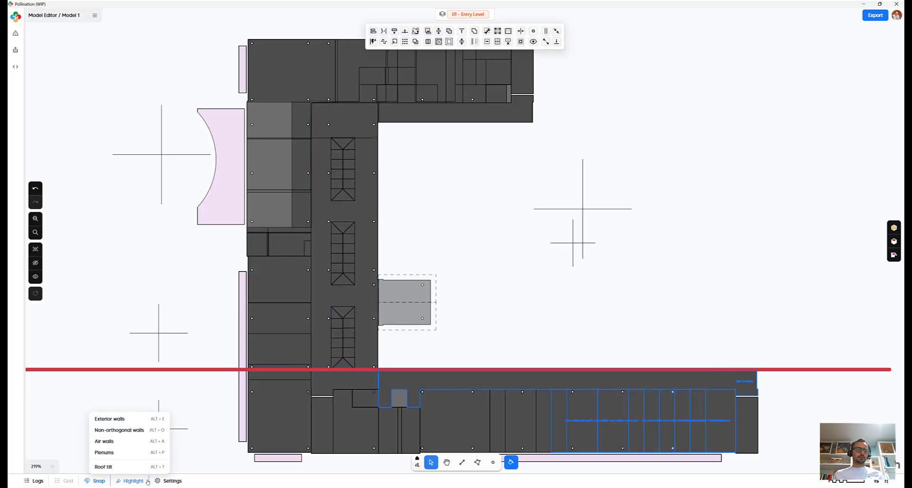
Turn on the Floating toolbar setting and delete the reference line along the lower wing's upper edge.
{"action": "left_click", "coordinate": [172, 481]}
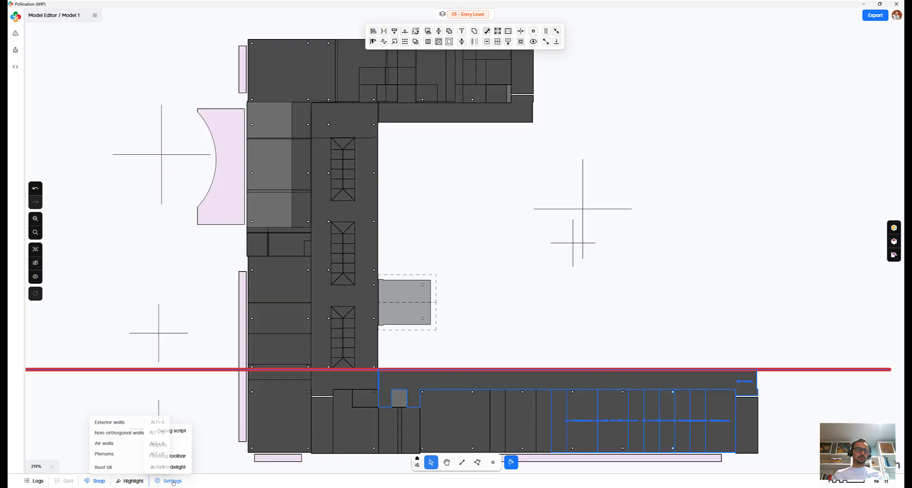
{"action": "left_click", "coordinate": [176, 455]}
{"action": "left_click", "coordinate": [704, 249]}
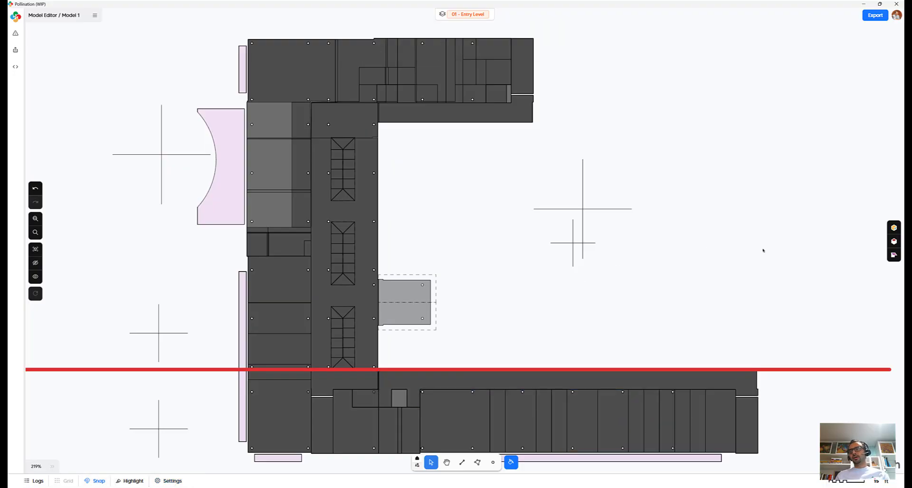
{"action": "left_click_drag", "start_coordinate": [830, 325], "coordinate": [794, 393]}
{"action": "key", "text": "Delete"}
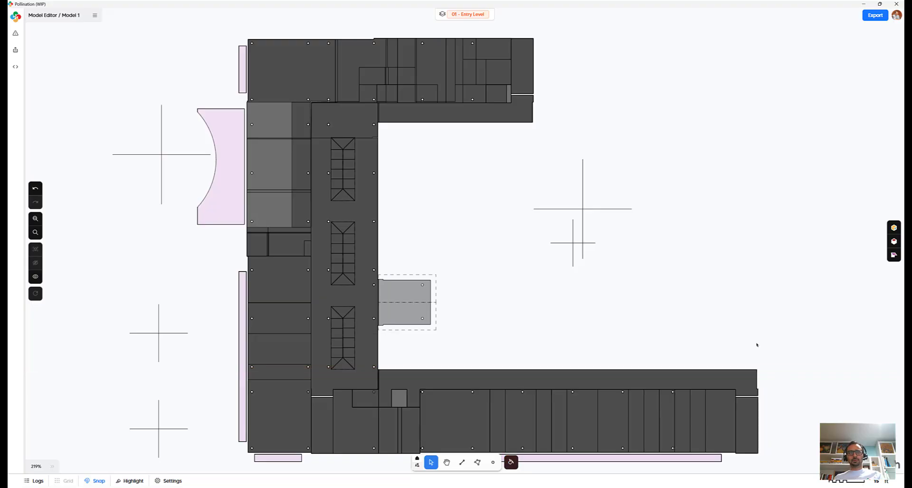
Select the lower wing's corridor and adjoining rooms to check the floating toolbar's placement, and clear the selection.
{"action": "scroll", "coordinate": [655, 264], "scroll_direction": "down", "scroll_amount": 4}
{"action": "scroll", "coordinate": [608, 277], "scroll_direction": "up", "scroll_amount": 2}
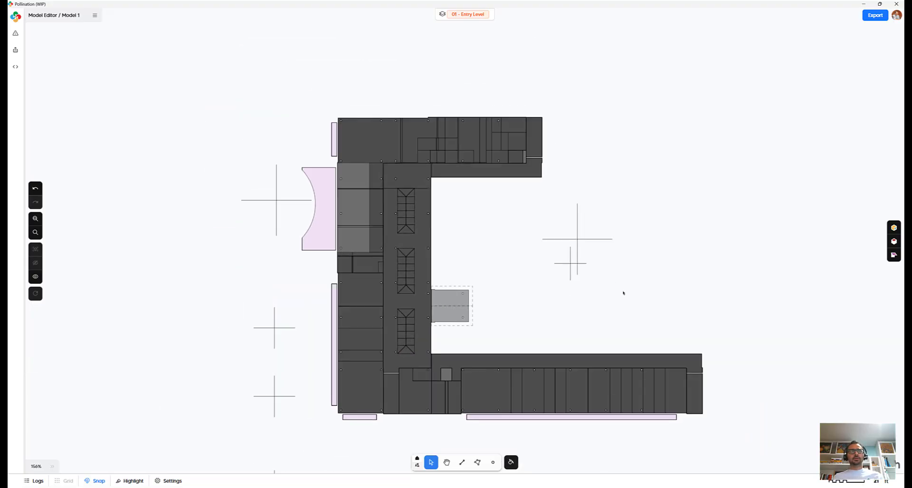
{"action": "middle_click_drag", "start_coordinate": [614, 280], "coordinate": [598, 275]}
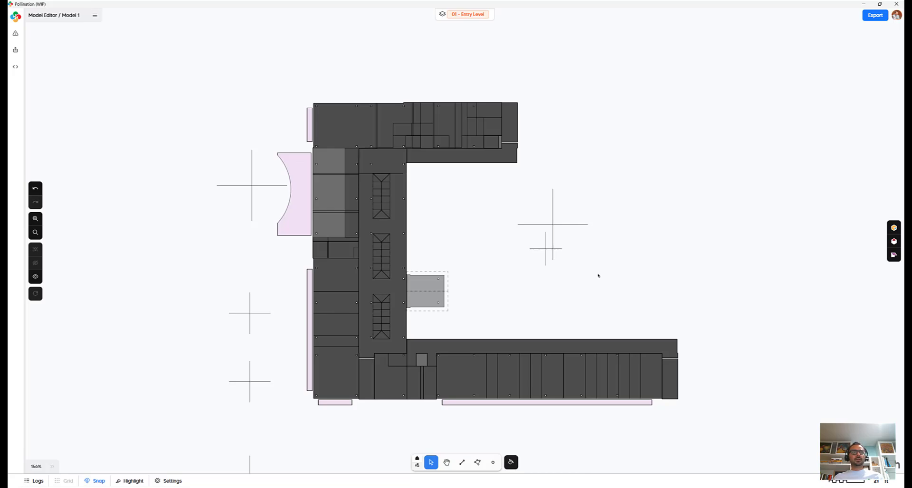
{"action": "left_click_drag", "start_coordinate": [657, 301], "coordinate": [608, 351]}
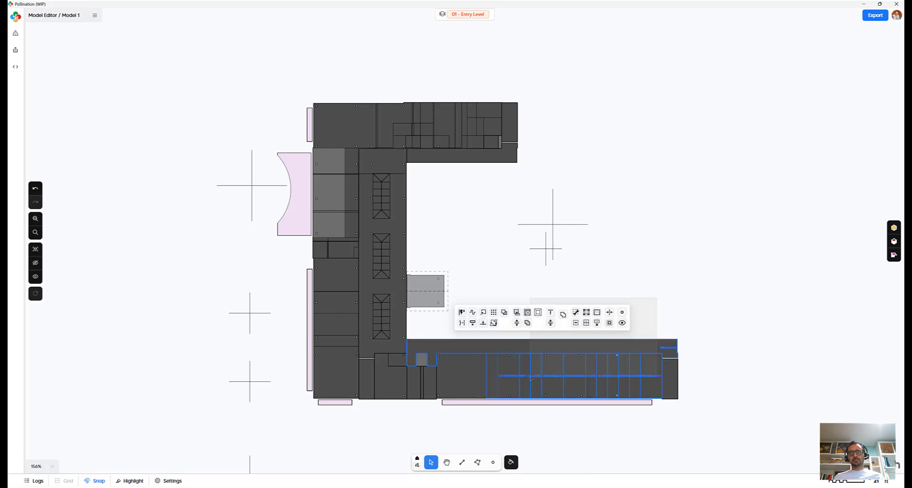
{"action": "left_click", "coordinate": [702, 213]}
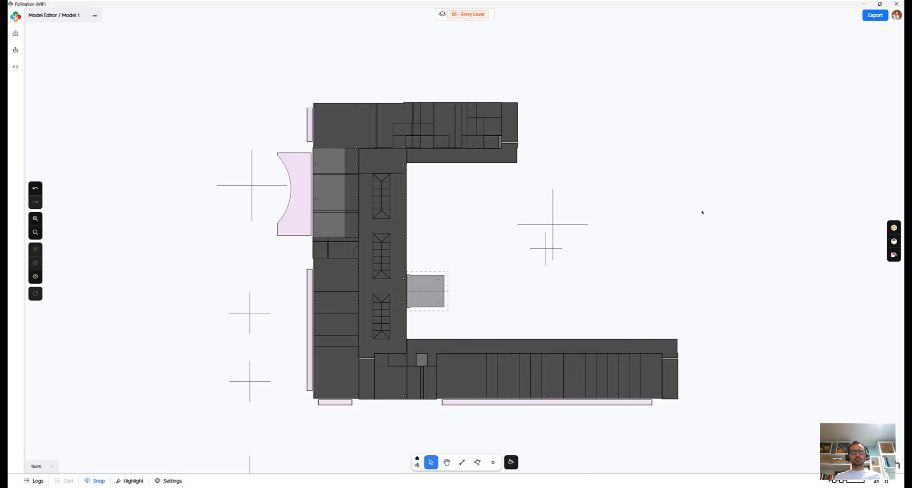
Open the story list to look over its stories and shades, enlarge it slightly, and close it.
{"action": "left_click", "coordinate": [471, 14]}
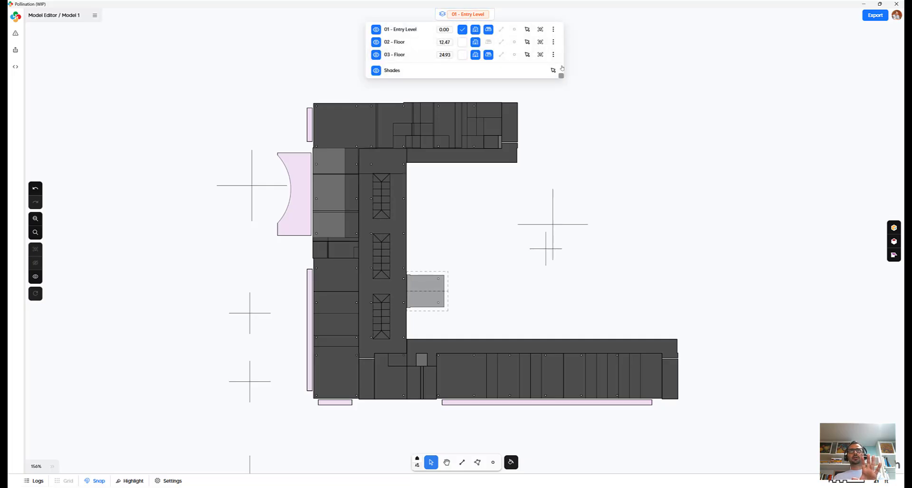
{"action": "left_click_drag", "start_coordinate": [561, 76], "coordinate": [562, 85]}
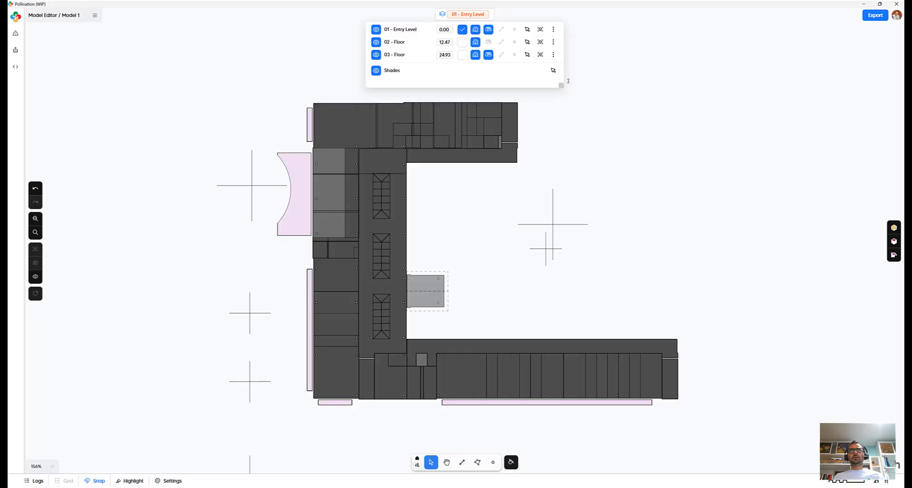
{"action": "left_click", "coordinate": [583, 159]}
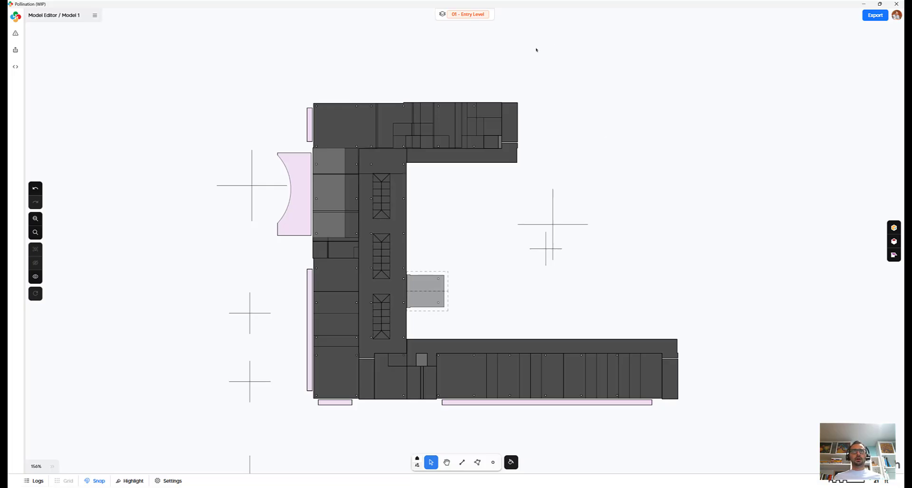
Isolate the 01 - Entry Level story, bring back all stories, and make 03 - Floor the active story.
{"action": "key", "text": "ctrl+z"}
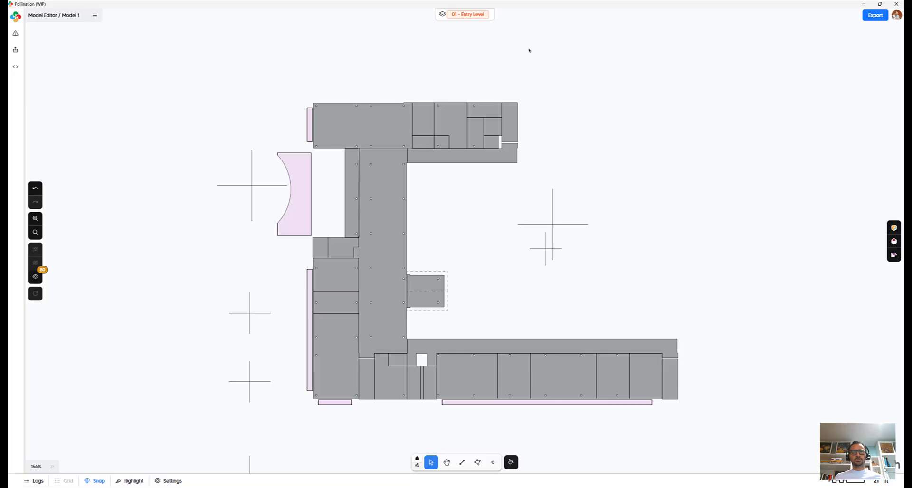
{"action": "key", "text": "Up"}
{"action": "key", "text": "Up"}
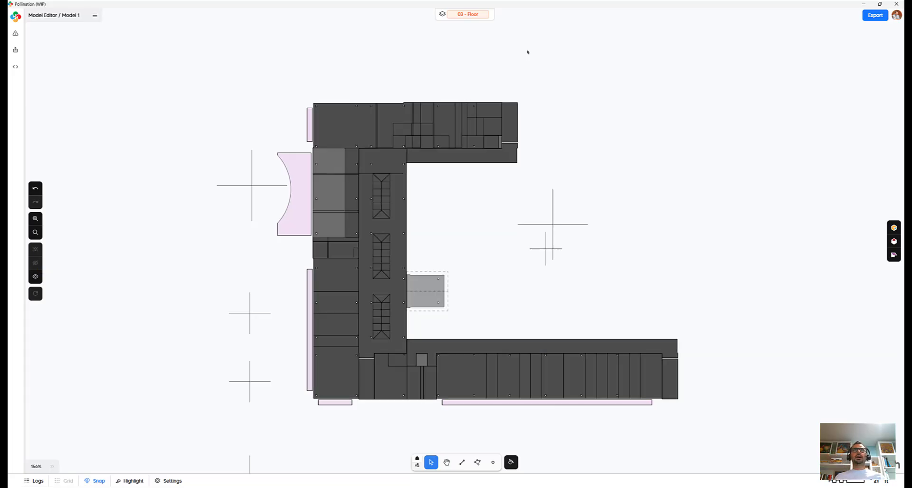
Isolate 01 - Entry Level, 03 - Floor and 02 - Floor in turn, and toggle the roof visibility of 03 - Floor off and on.
{"action": "left_click", "coordinate": [470, 19]}
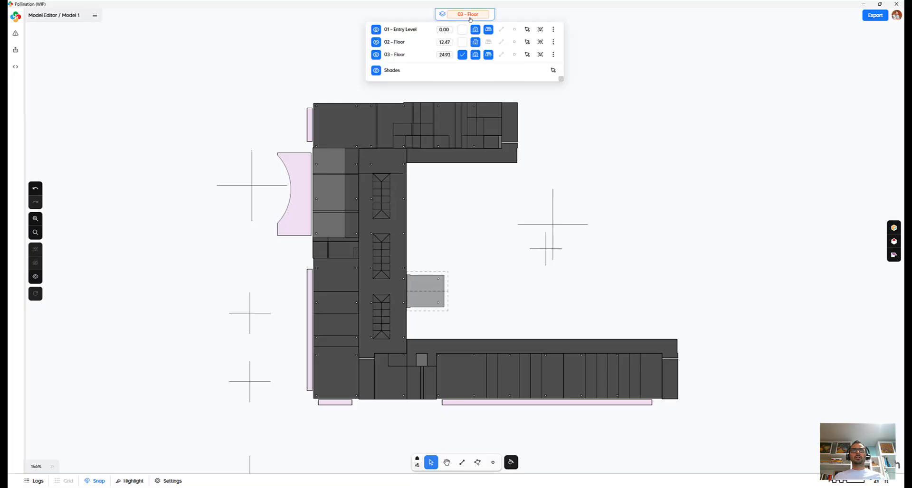
{"action": "left_click", "coordinate": [540, 29]}
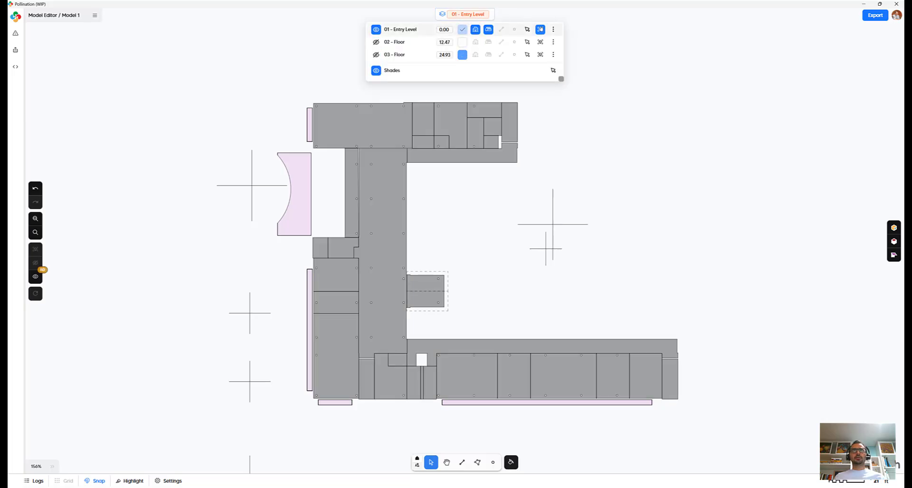
{"action": "left_click", "coordinate": [540, 55]}
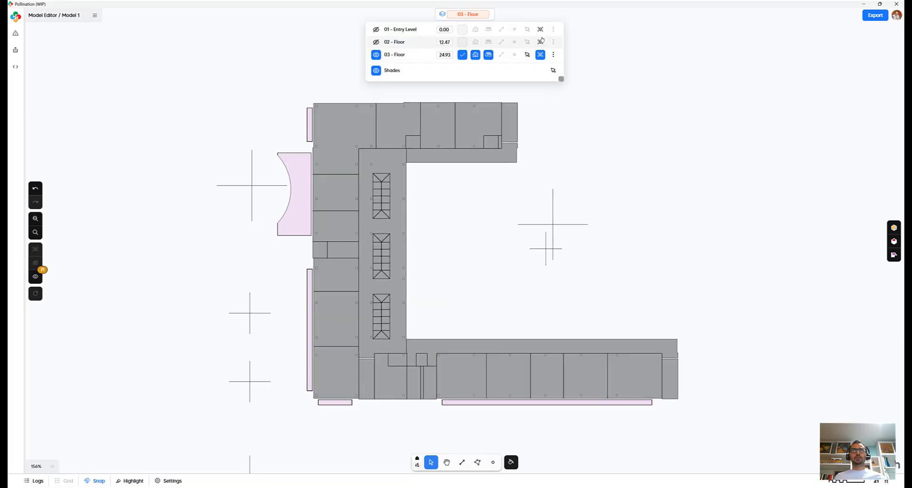
{"action": "left_click", "coordinate": [540, 41]}
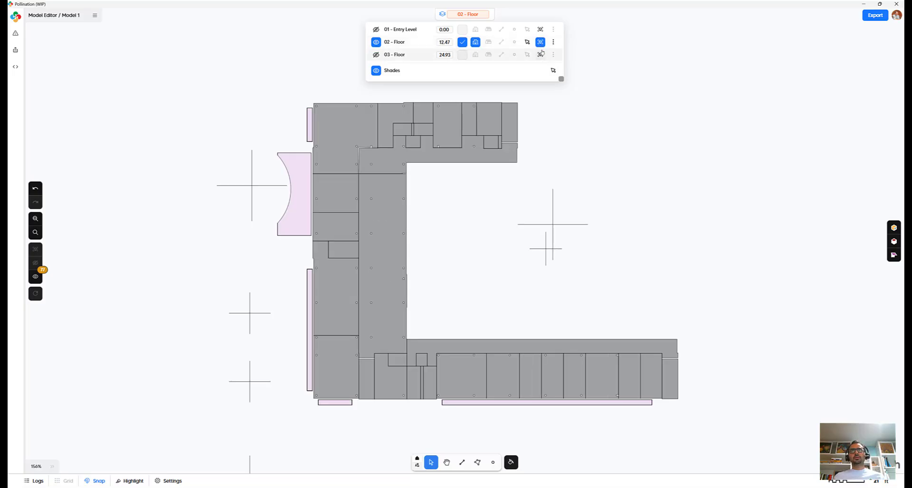
{"action": "left_click", "coordinate": [539, 55]}
{"action": "left_click", "coordinate": [488, 55]}
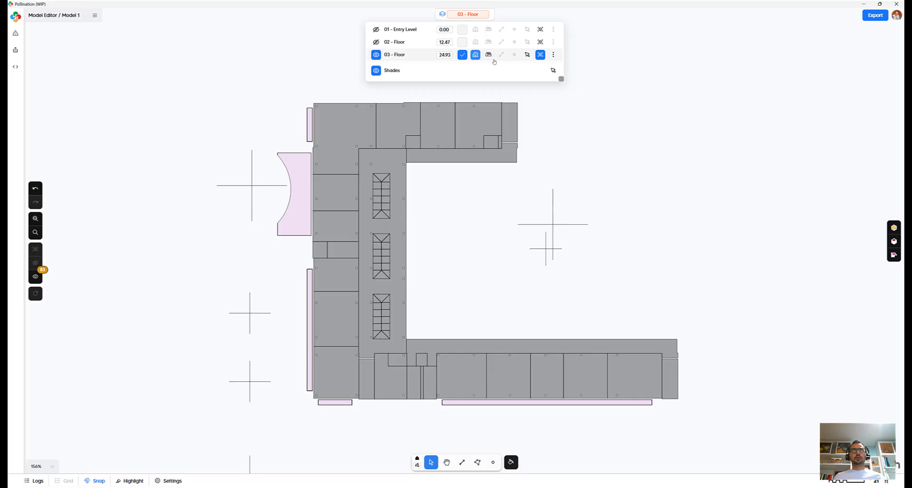
{"action": "left_click", "coordinate": [489, 55]}
Isolate the 01 - Entry Level story, toggle its roof and room visibility off and on, and hide the shades.
{"action": "left_click", "coordinate": [544, 30]}
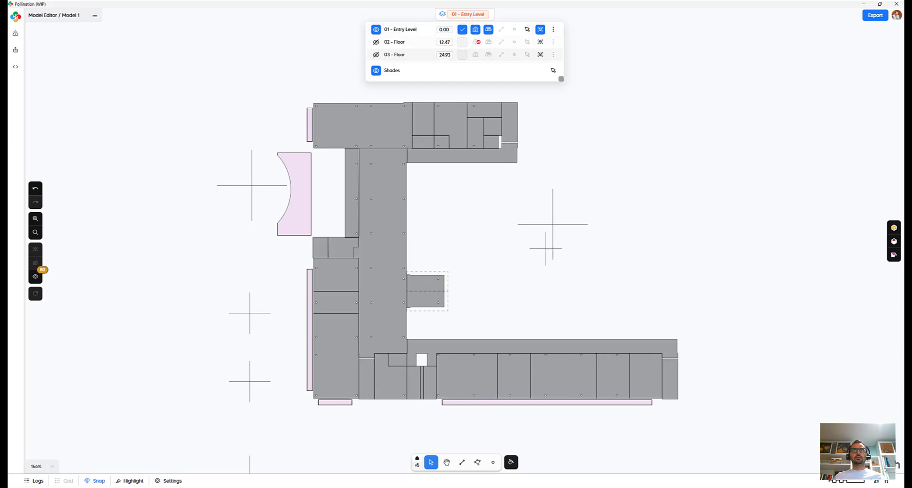
{"action": "left_click", "coordinate": [489, 30]}
{"action": "left_click", "coordinate": [489, 30]}
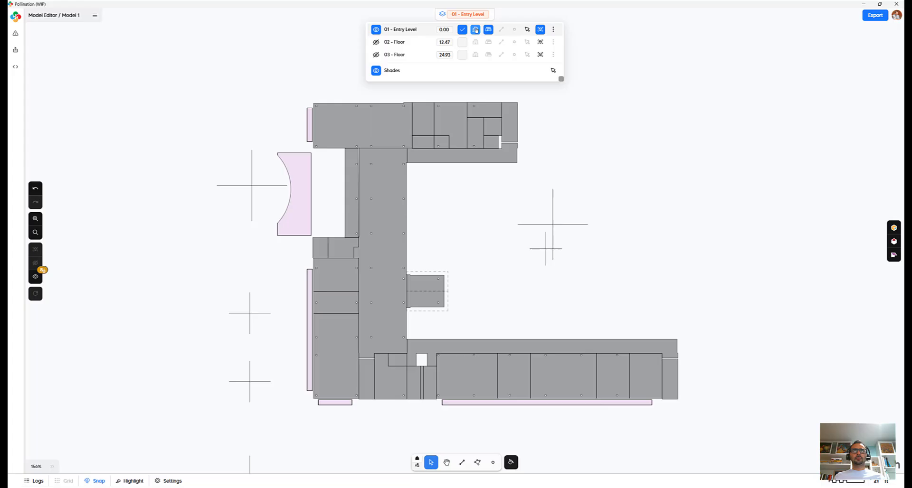
{"action": "left_click", "coordinate": [475, 30]}
{"action": "left_click", "coordinate": [475, 30]}
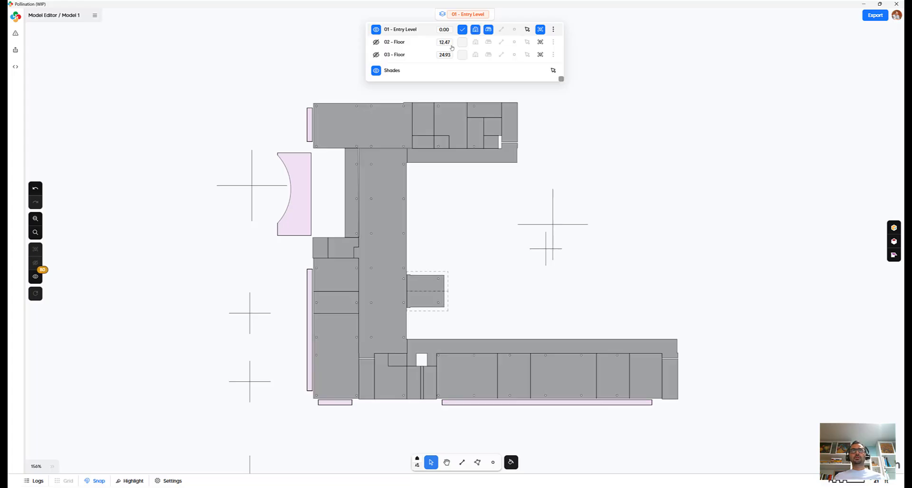
{"action": "left_click", "coordinate": [375, 70]}
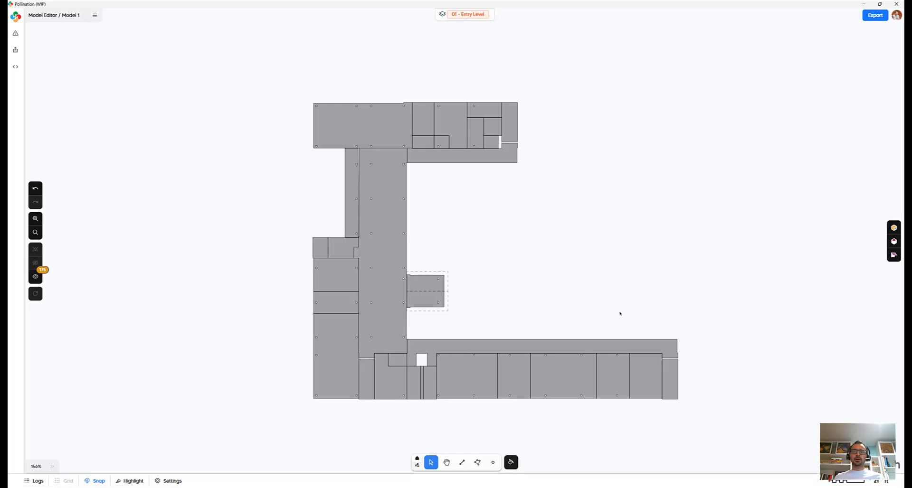
Select the lower wing's corridor and four instruction rooms, and show their Room2D properties in an enlarged view.
{"action": "left_click_drag", "start_coordinate": [620, 314], "coordinate": [470, 389]}
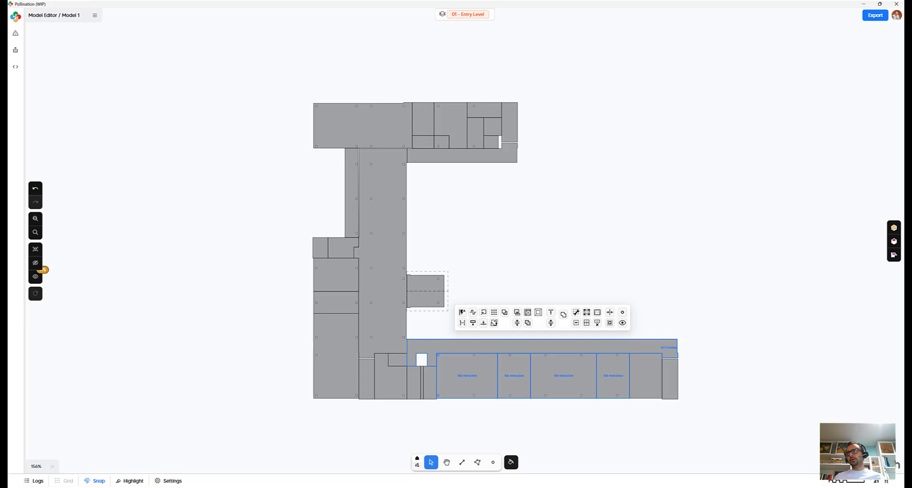
{"action": "left_click", "coordinate": [895, 226]}
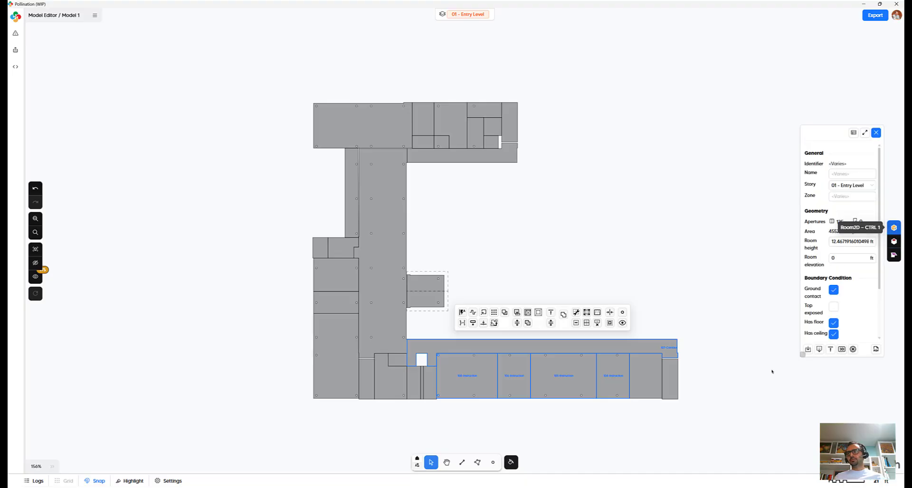
{"action": "left_click_drag", "start_coordinate": [717, 371], "coordinate": [457, 416]}
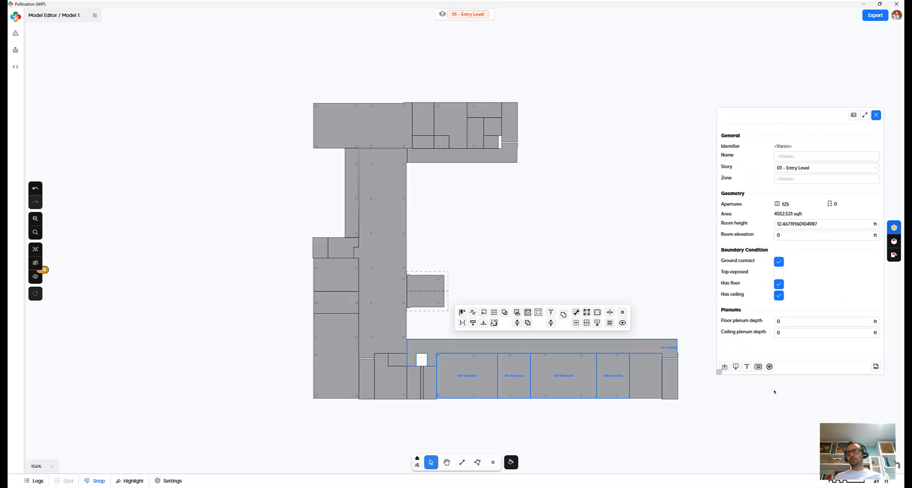
Look through the other property categories, including Context shade, and return to the Room2D properties.
{"action": "left_click", "coordinate": [896, 241]}
{"action": "left_click", "coordinate": [894, 256]}
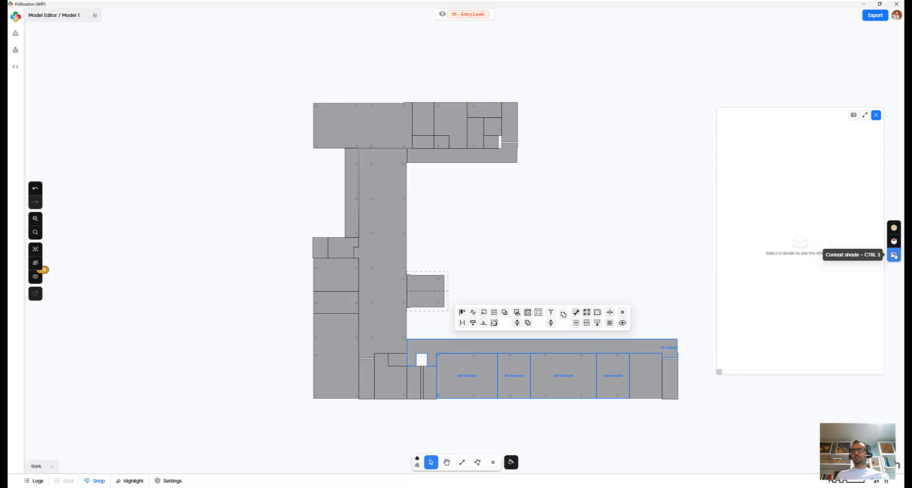
{"action": "left_click", "coordinate": [894, 227]}
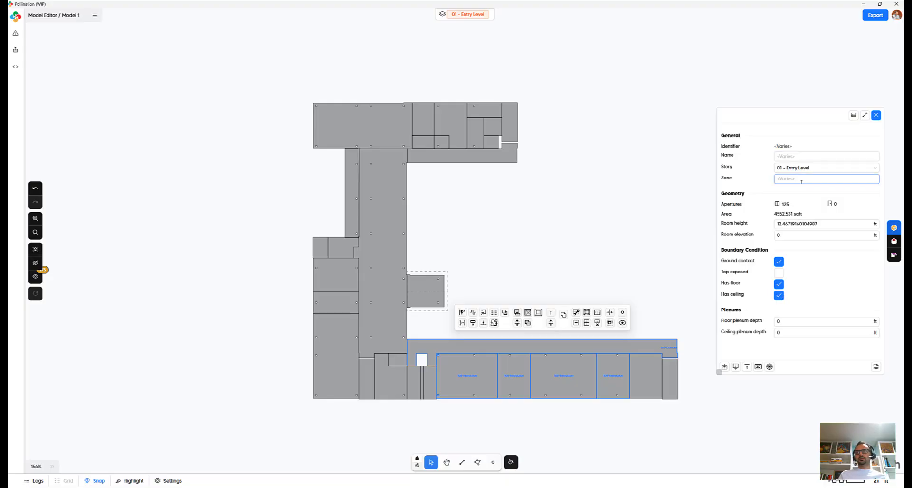
Maximize the Room2D properties view, restore it to its floating size, and maximize it again.
{"action": "left_click", "coordinate": [864, 115]}
{"action": "left_click_drag", "start_coordinate": [728, 143], "coordinate": [721, 143]}
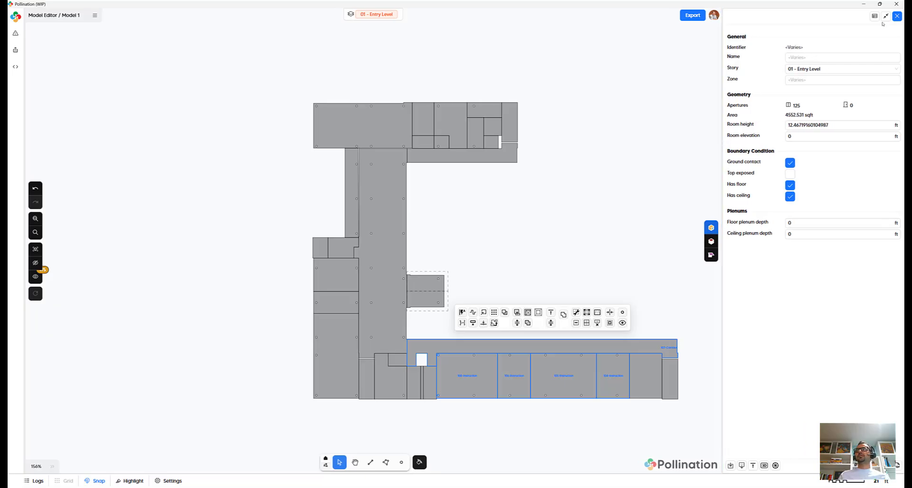
{"action": "left_click", "coordinate": [886, 16]}
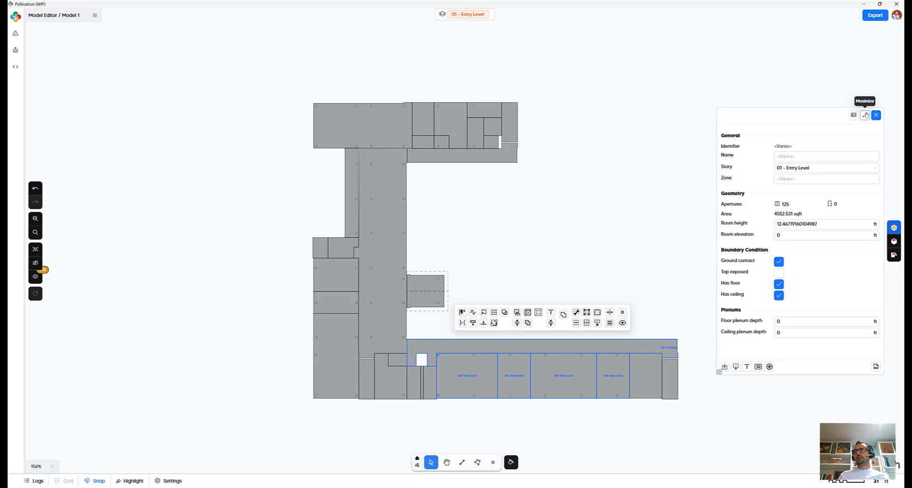
{"action": "left_click", "coordinate": [864, 115]}
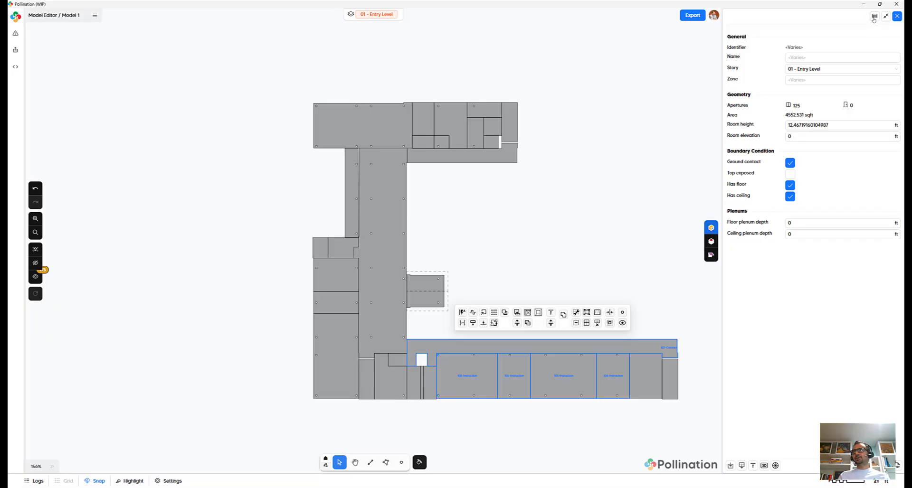
Switch the room properties to table view, list all rooms, and limit the table to the selection only again.
{"action": "left_click", "coordinate": [874, 16]}
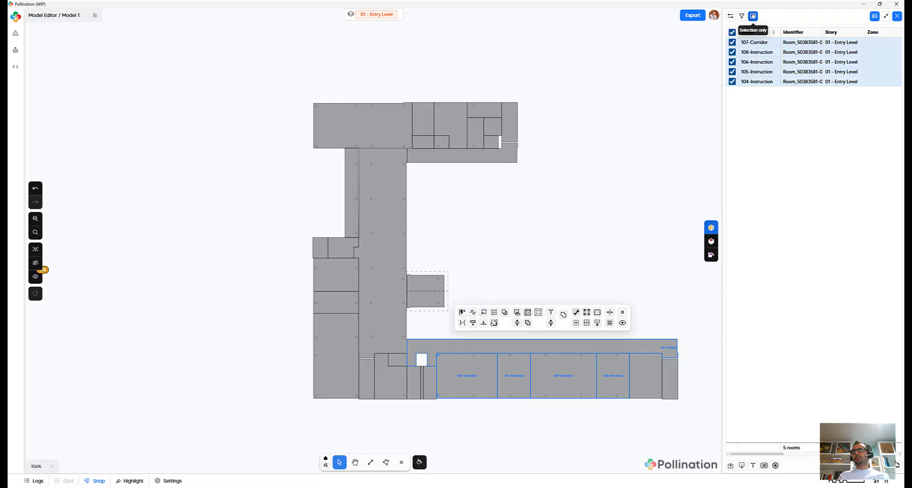
{"action": "left_click", "coordinate": [753, 16]}
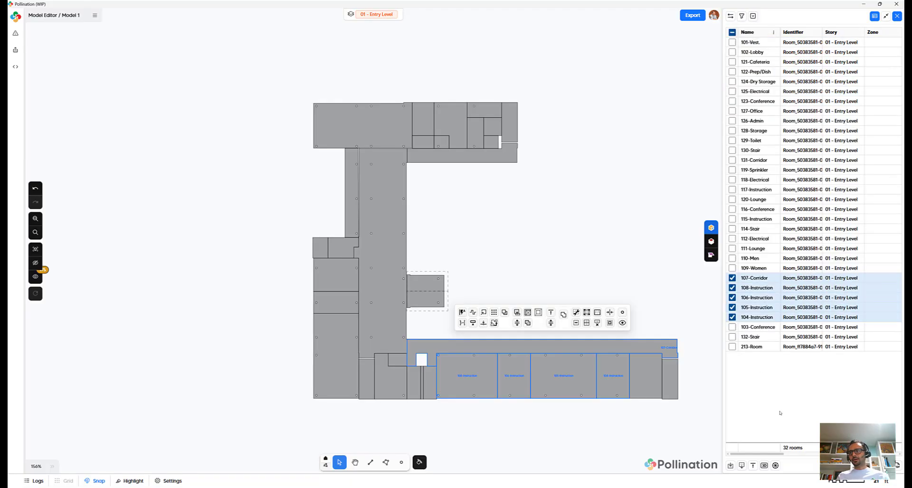
{"action": "mouse_move", "coordinate": [772, 454]}
{"action": "left_mouse_down"}
{"action": "mouse_move", "coordinate": [869, 455]}
{"action": "mouse_move", "coordinate": [764, 458]}
{"action": "left_mouse_up"}
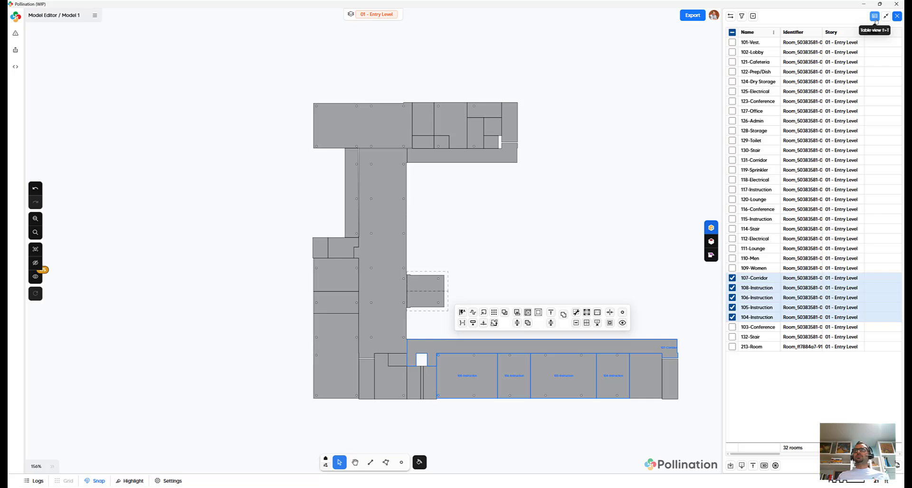
{"action": "left_click", "coordinate": [752, 17]}
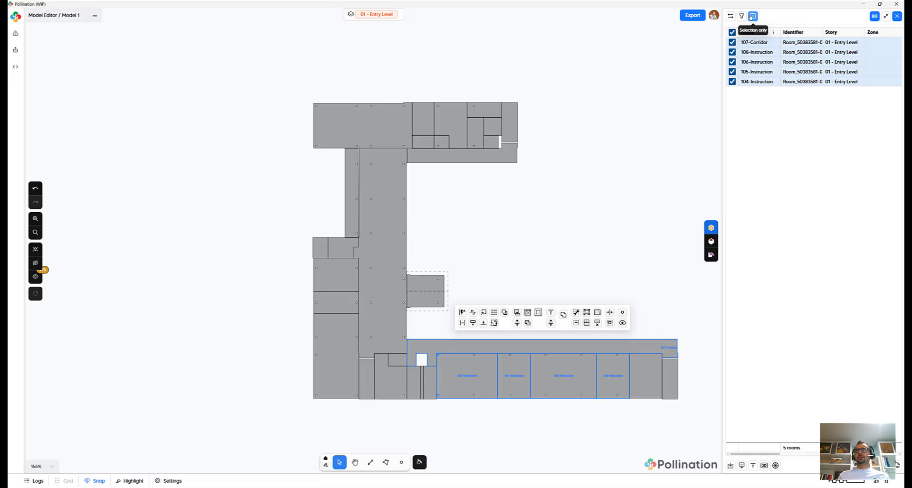
Clear the selection and reselect the lower wing's corridor and four instruction rooms to check the selection-only table.
{"action": "left_click", "coordinate": [551, 259]}
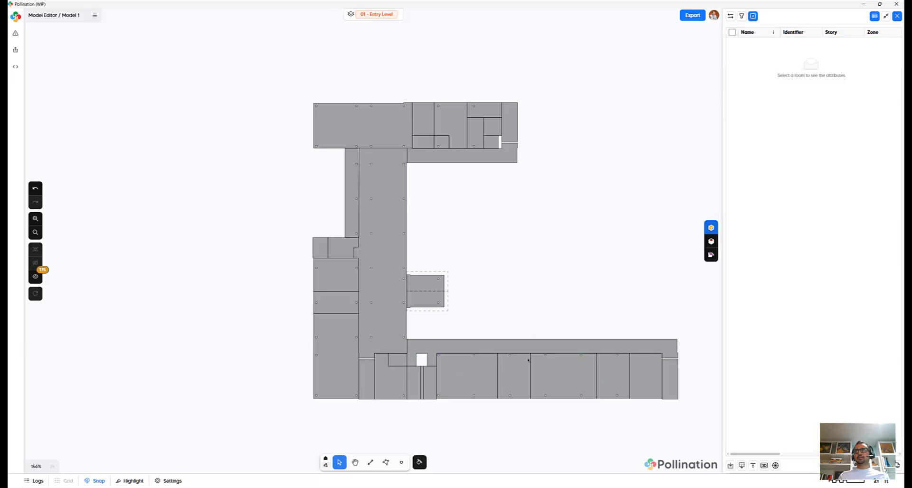
{"action": "left_click", "coordinate": [508, 343]}
{"action": "left_click_drag", "start_coordinate": [624, 411], "coordinate": [462, 336]}
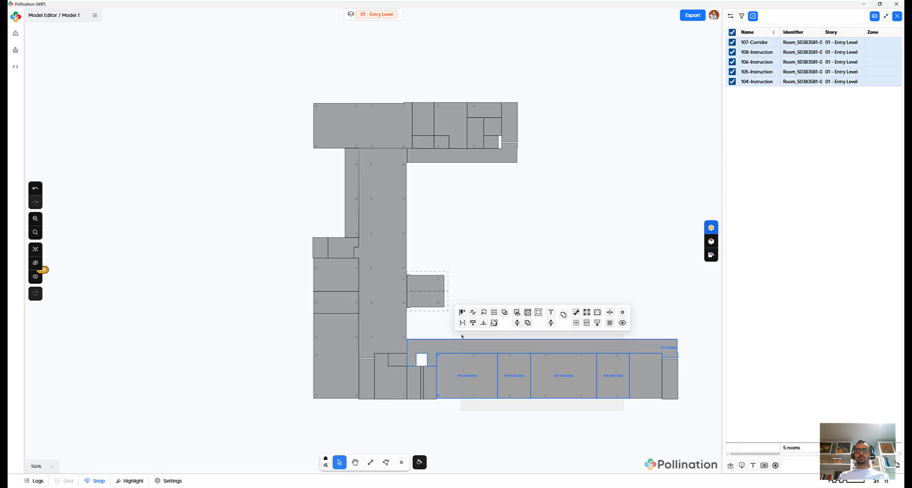
Clear the selection, list all rooms in the table, and filter the Name column by 102.
{"action": "left_click", "coordinate": [564, 256]}
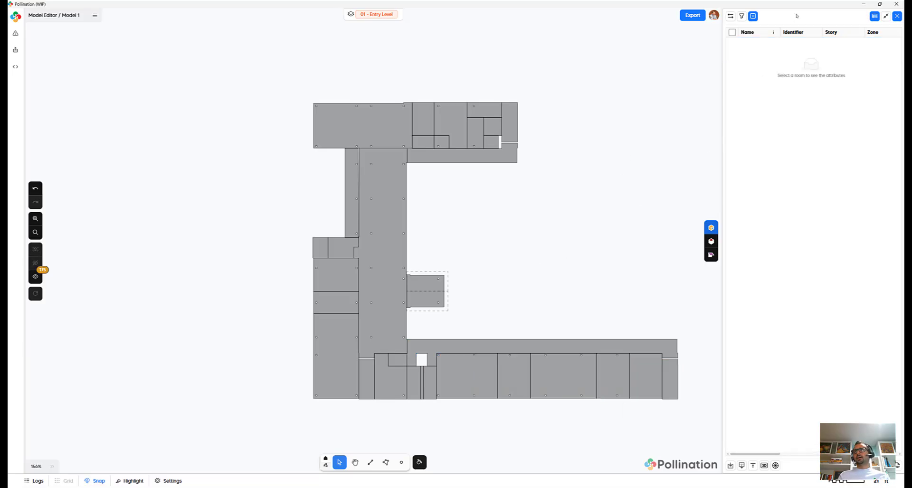
{"action": "left_click", "coordinate": [752, 16]}
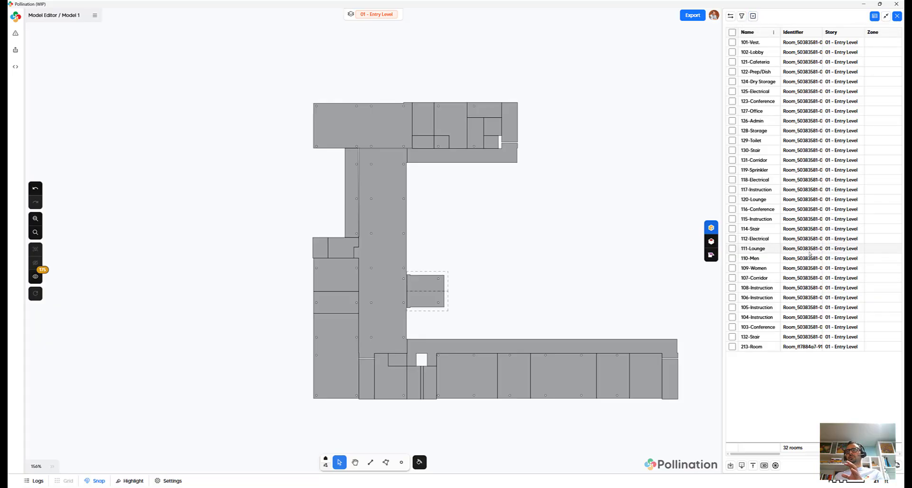
{"action": "left_click", "coordinate": [743, 18]}
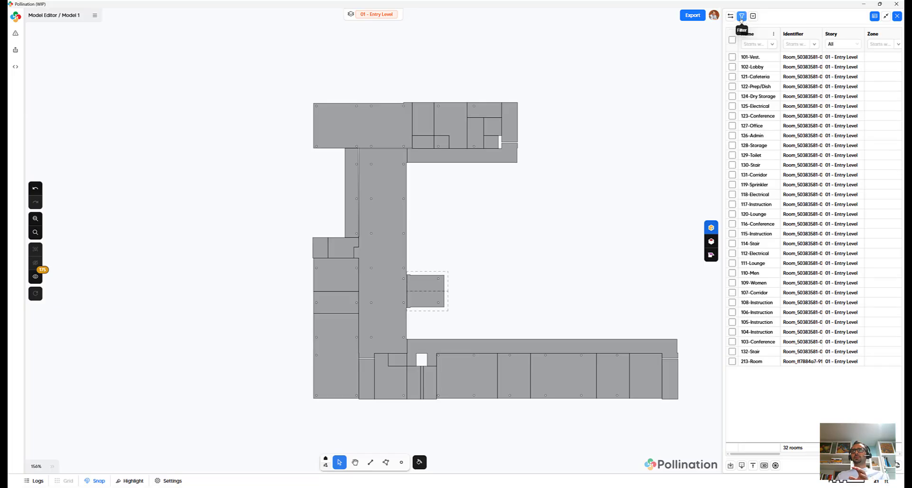
{"action": "left_click", "coordinate": [752, 44]}
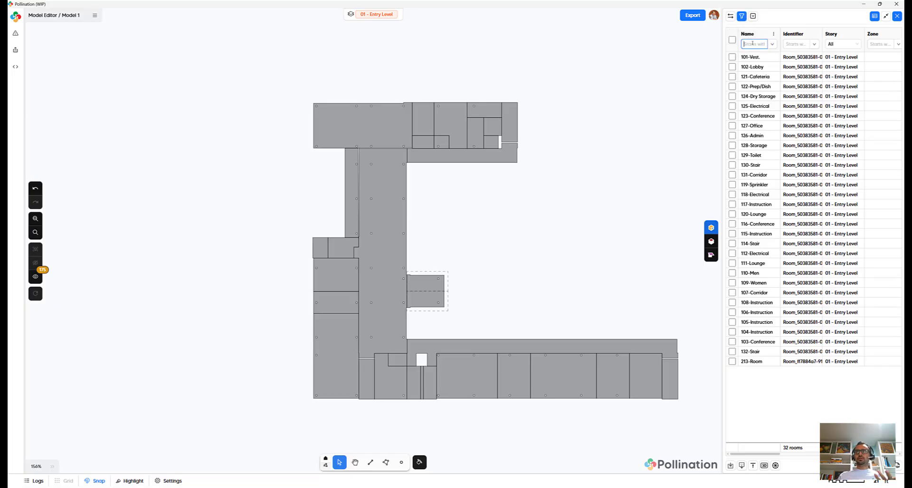
{"action": "type", "text": "102"}
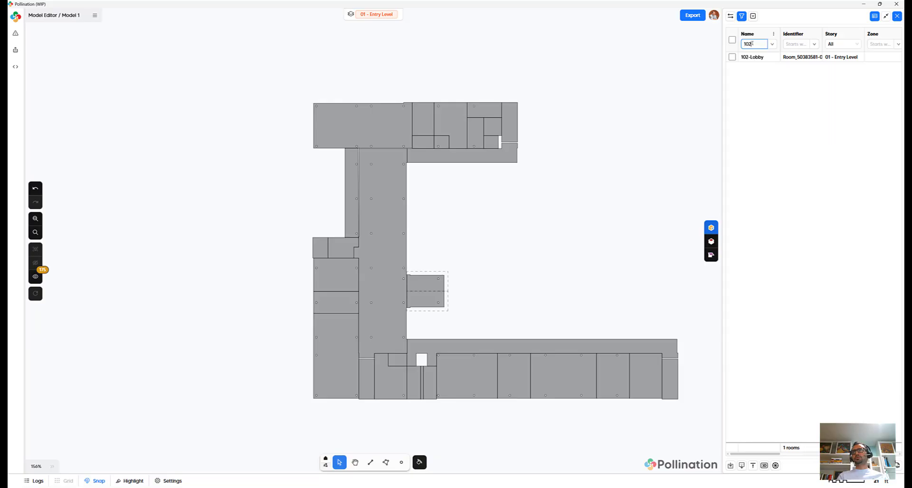
Select the 102-Lobby room from the filtered table, deselect it, and switch back from table view to the properties form.
{"action": "left_click", "coordinate": [731, 58]}
{"action": "left_click", "coordinate": [731, 57]}
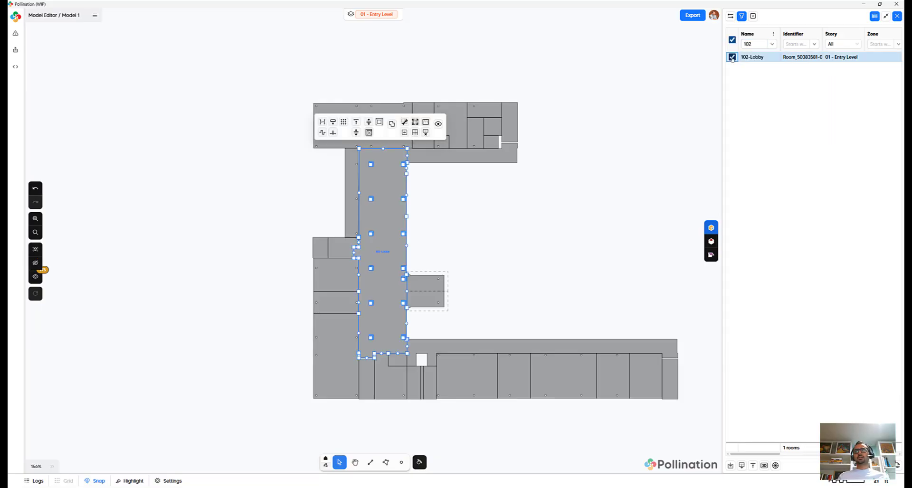
{"action": "left_click", "coordinate": [732, 58]}
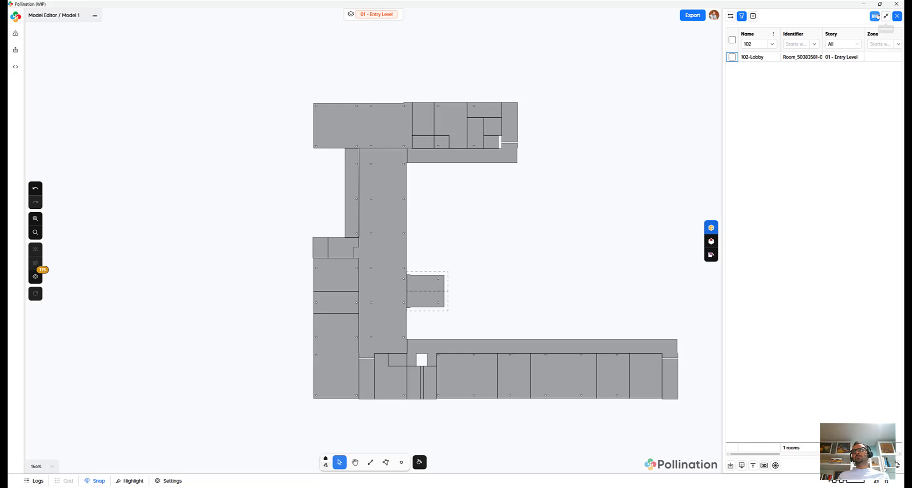
{"action": "left_click", "coordinate": [876, 17]}
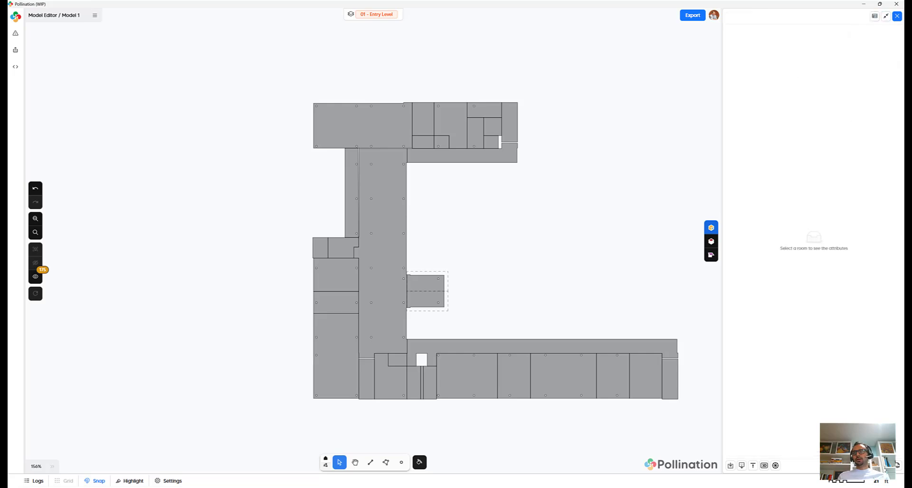
Set the ceiling plenum depth of the five adjoining instruction and conference rooms in the lower wing to 3 ft.
{"action": "left_click_drag", "start_coordinate": [650, 423], "coordinate": [467, 381]}
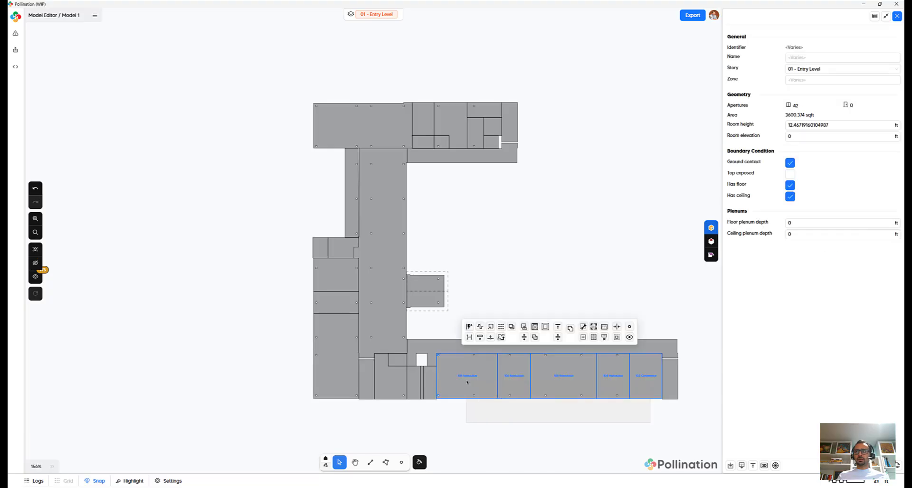
{"action": "left_click", "coordinate": [823, 235]}
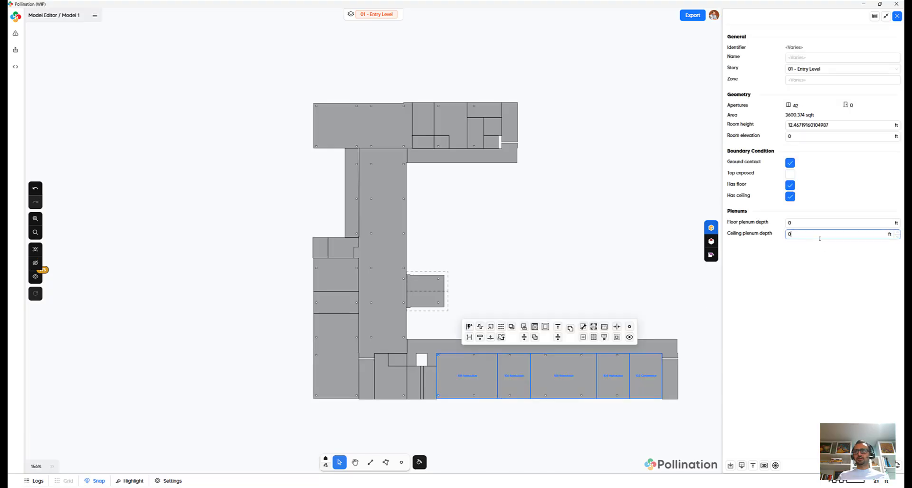
{"action": "type", "text": "3"}
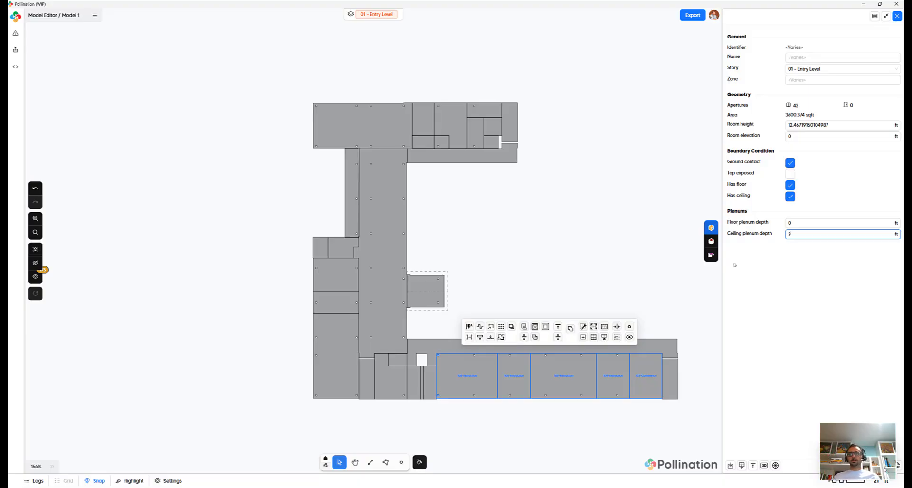
{"action": "left_click", "coordinate": [631, 270]}
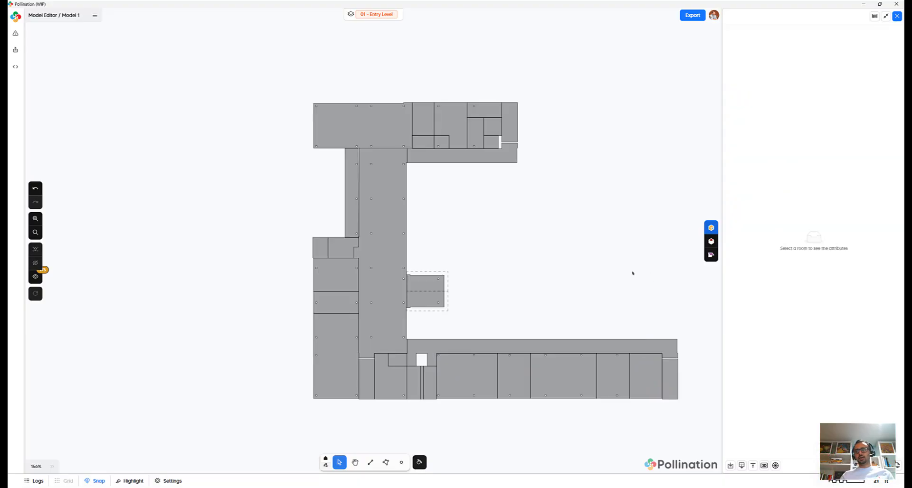
Color the rooms by Ceiling Plenum Depth, and inspect the properties of the lower wing's corridor.
{"action": "left_click", "coordinate": [775, 465]}
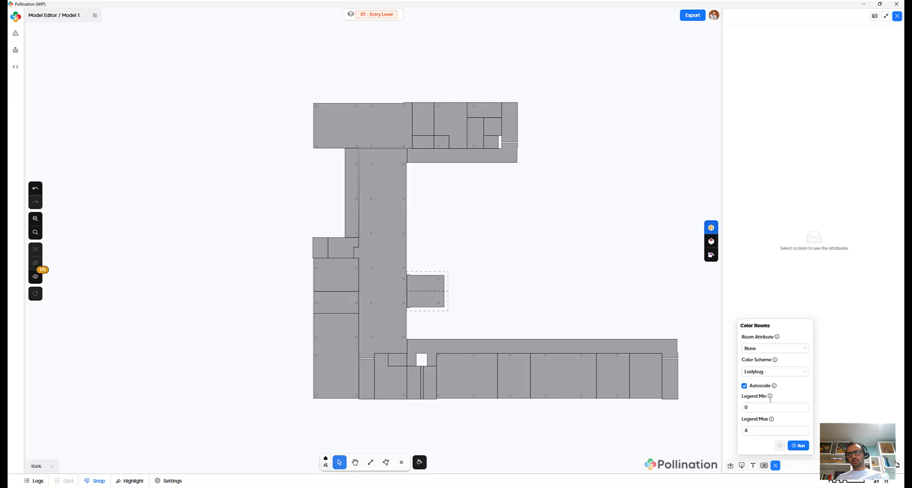
{"action": "left_click", "coordinate": [770, 348]}
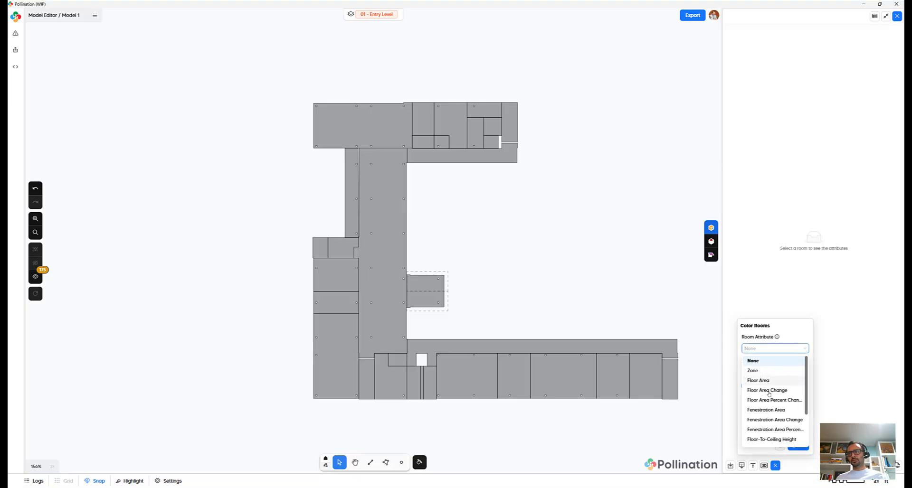
{"action": "scroll", "coordinate": [771, 418], "scroll_direction": "down", "scroll_amount": 3}
{"action": "left_click", "coordinate": [770, 417]}
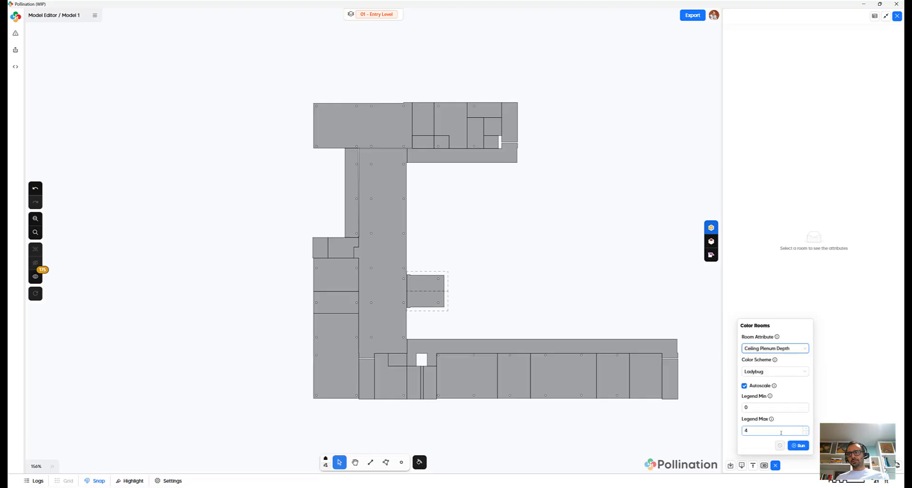
{"action": "left_click", "coordinate": [792, 445]}
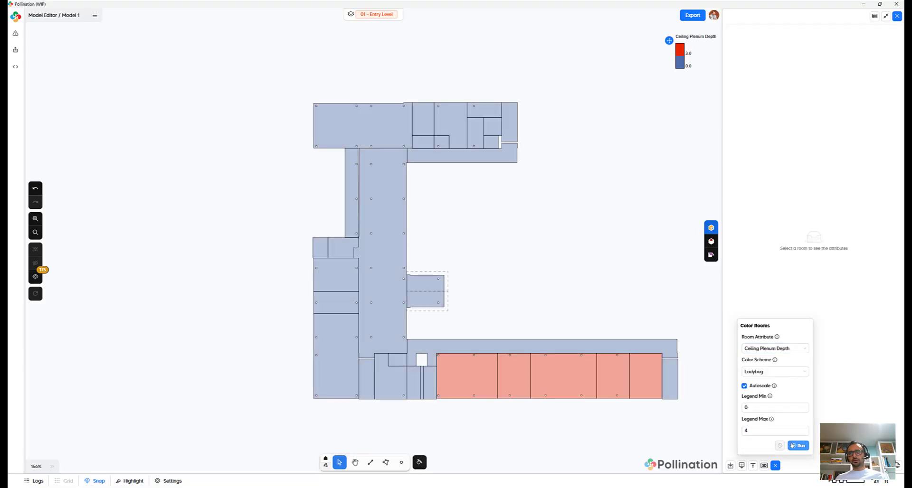
{"action": "middle_click_drag", "start_coordinate": [537, 241], "coordinate": [506, 237]}
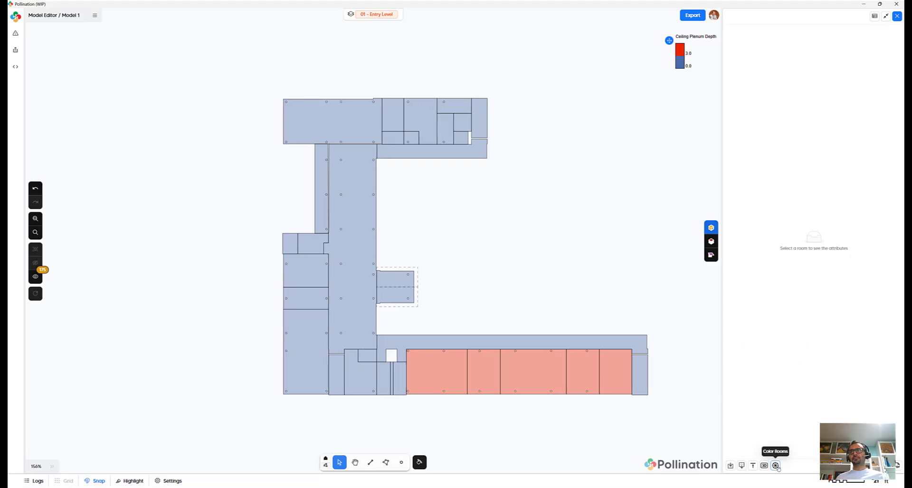
{"action": "left_click", "coordinate": [599, 341]}
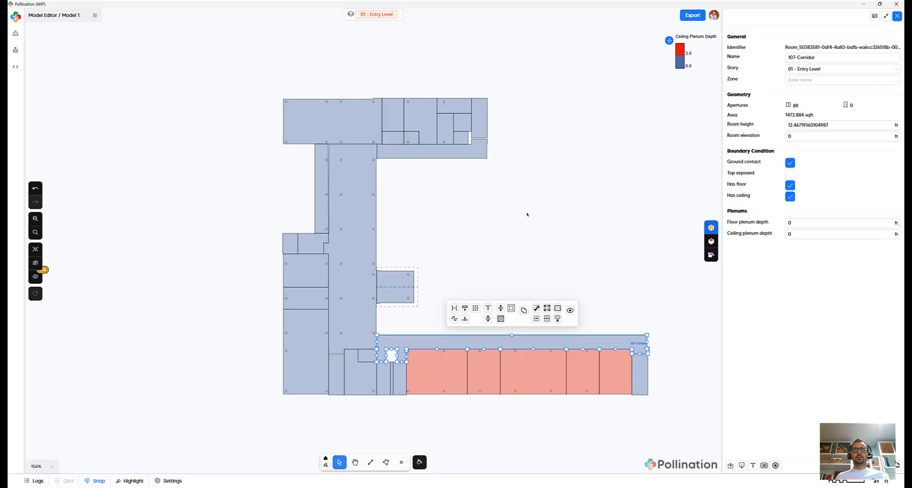
{"action": "key", "text": "Escape"}
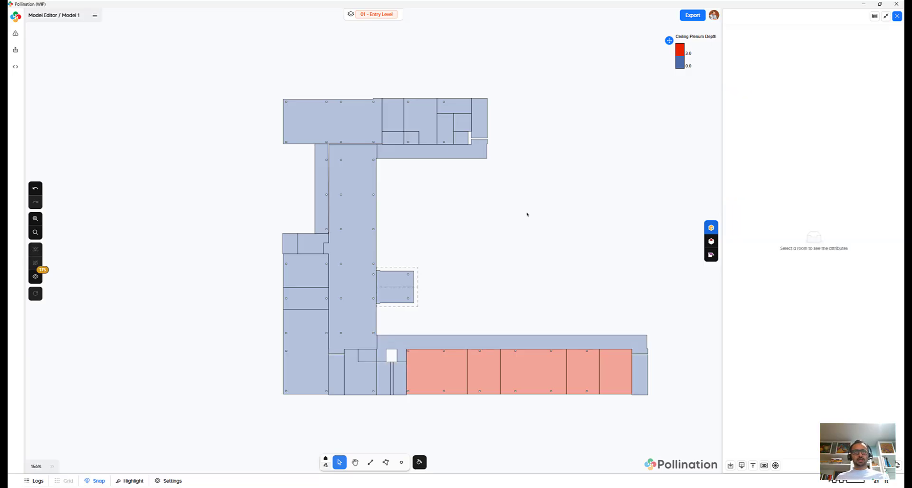
Remove holes from all rooms on the story using an area threshold of 10 sqft.
{"action": "key", "text": "ctrl+a"}
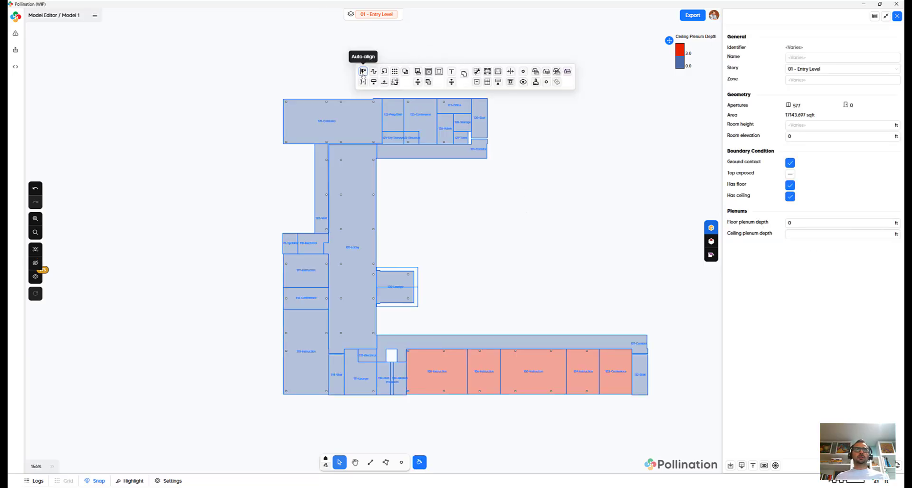
{"action": "left_click", "coordinate": [362, 72]}
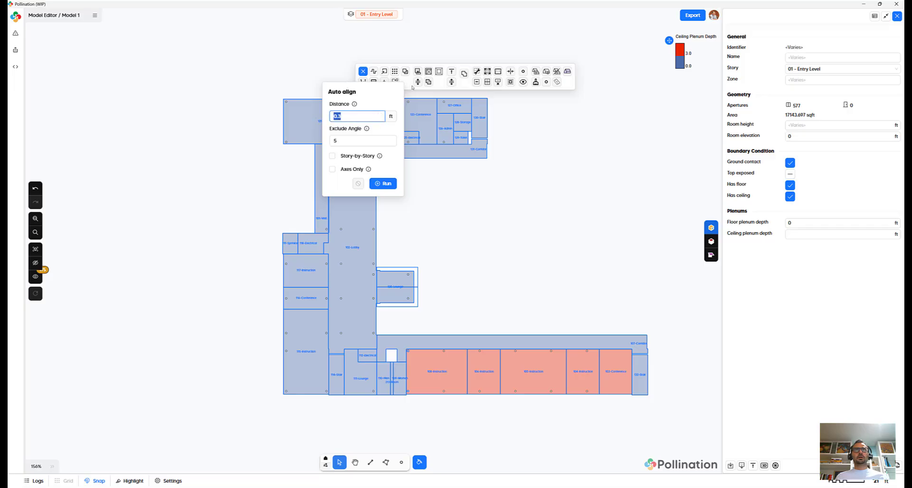
{"action": "left_click", "coordinate": [363, 71]}
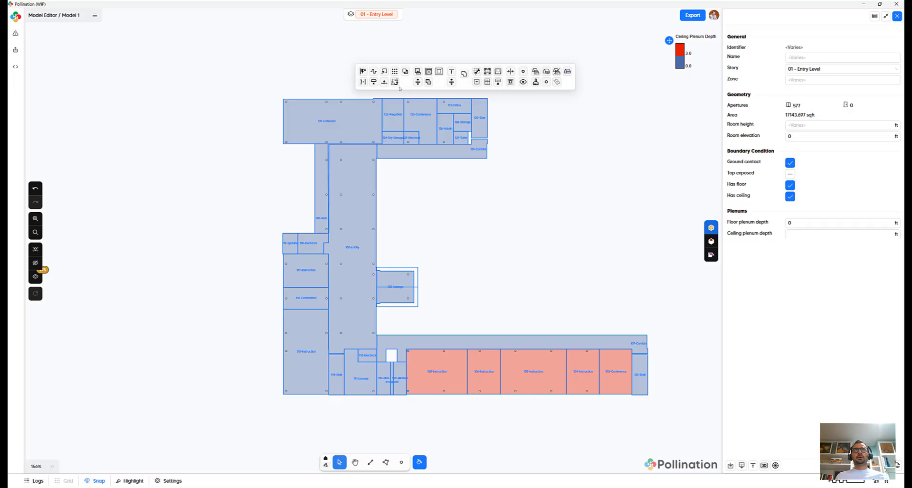
{"action": "left_click", "coordinate": [373, 81]}
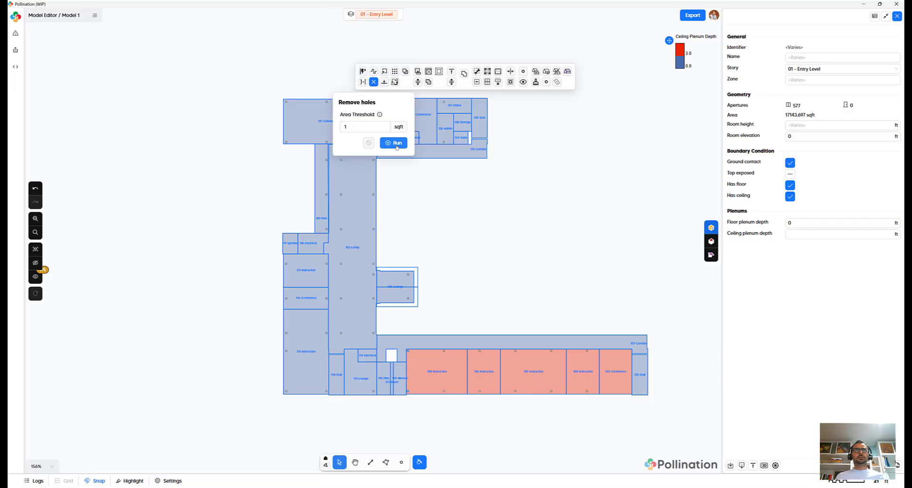
{"action": "left_click", "coordinate": [371, 126]}
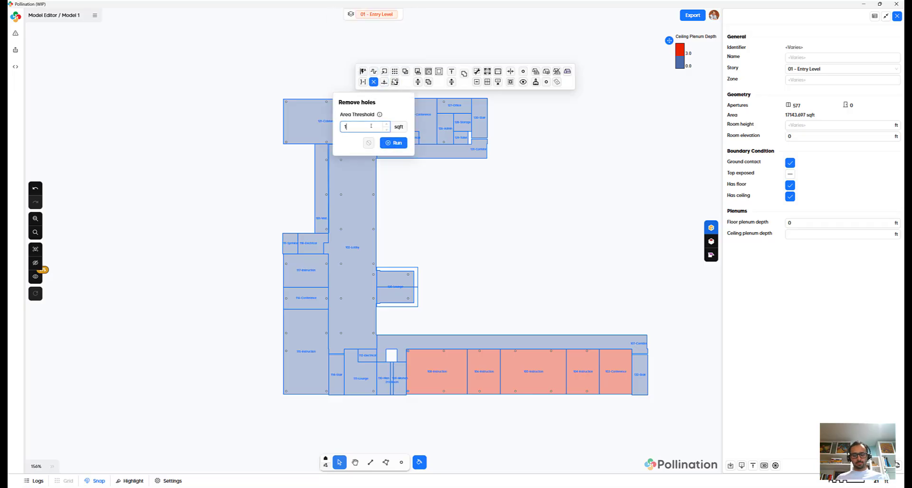
{"action": "type", "text": "0"}
{"action": "left_click", "coordinate": [393, 142]}
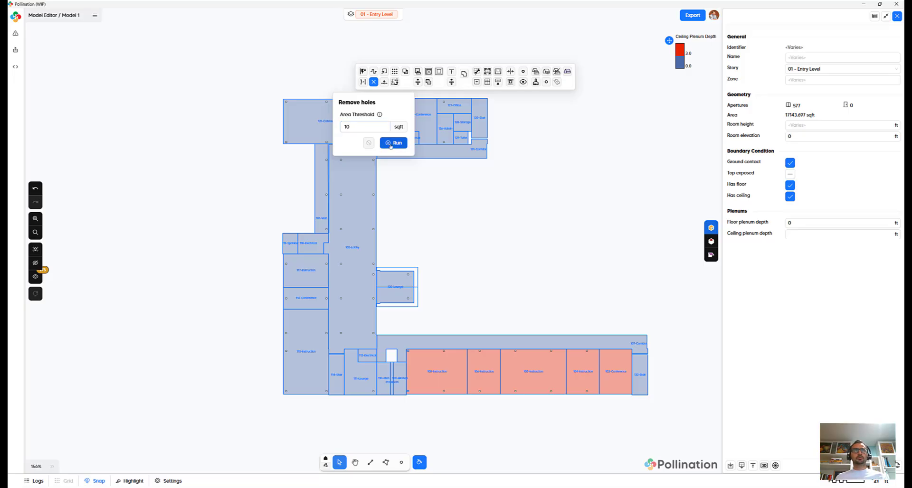
{"action": "left_click", "coordinate": [373, 82]}
Auto align all rooms with a distance of 1 ft, and clear the selection.
{"action": "left_click", "coordinate": [363, 71]}
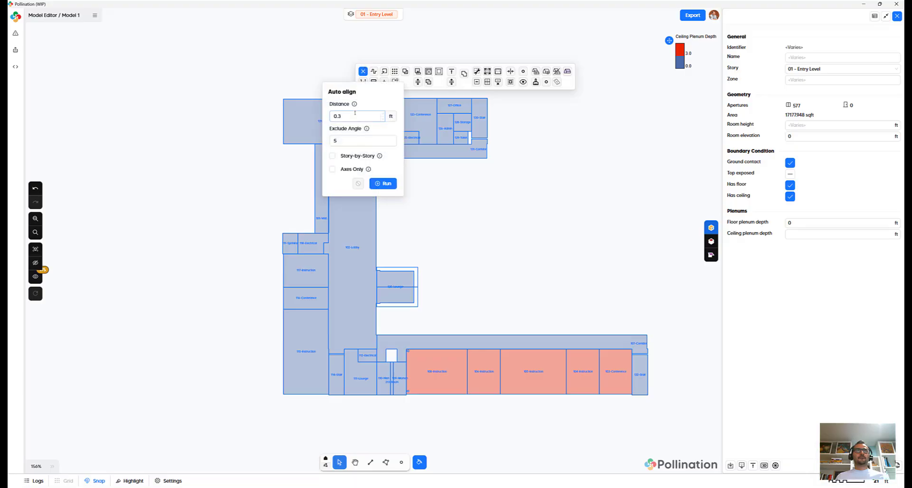
{"action": "left_click_drag", "start_coordinate": [350, 117], "coordinate": [320, 114]}
{"action": "type", "text": "1"}
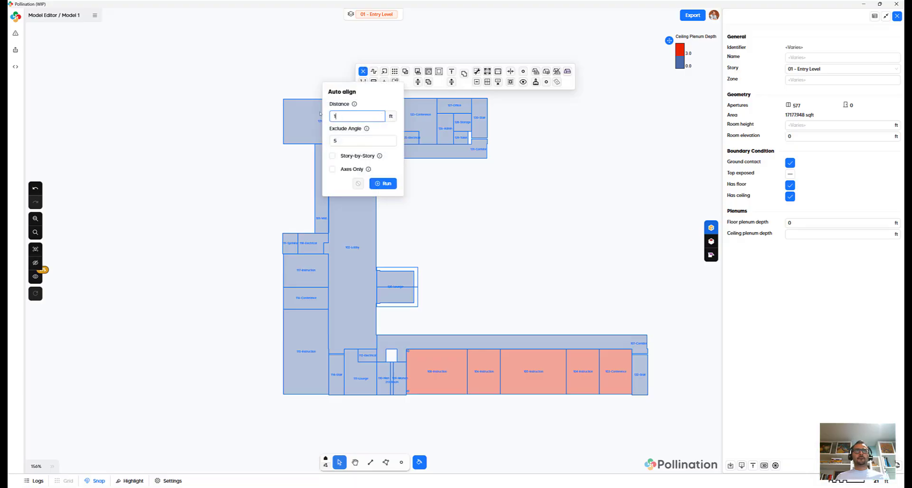
{"action": "left_click", "coordinate": [382, 185]}
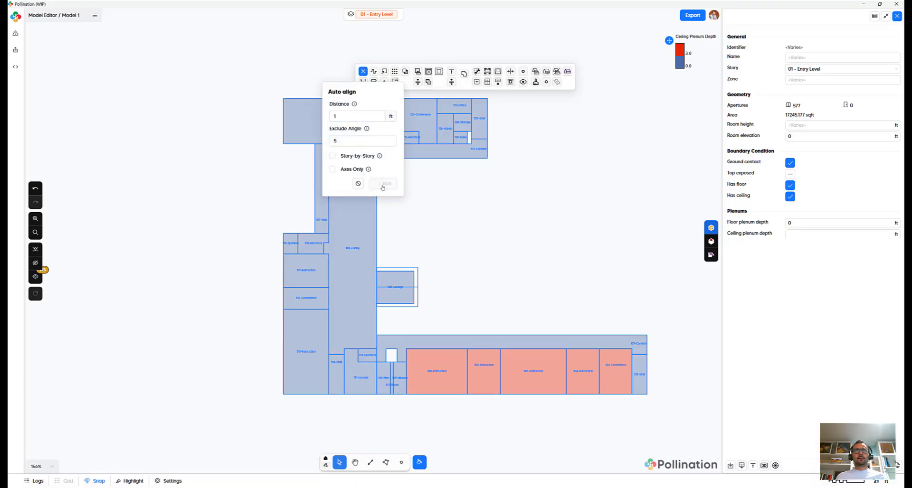
{"action": "left_click", "coordinate": [487, 224]}
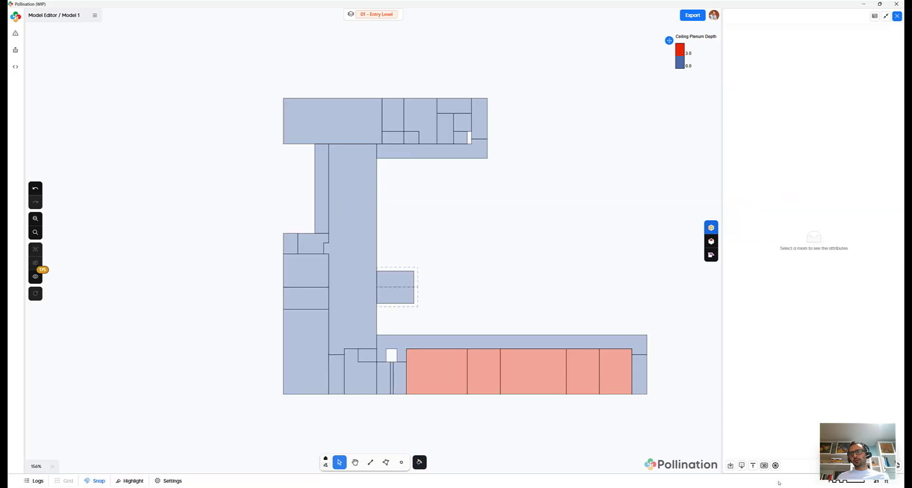
Recolor the rooms by Floor Area Percent Change using the Ladybug color scheme.
{"action": "left_click", "coordinate": [776, 466]}
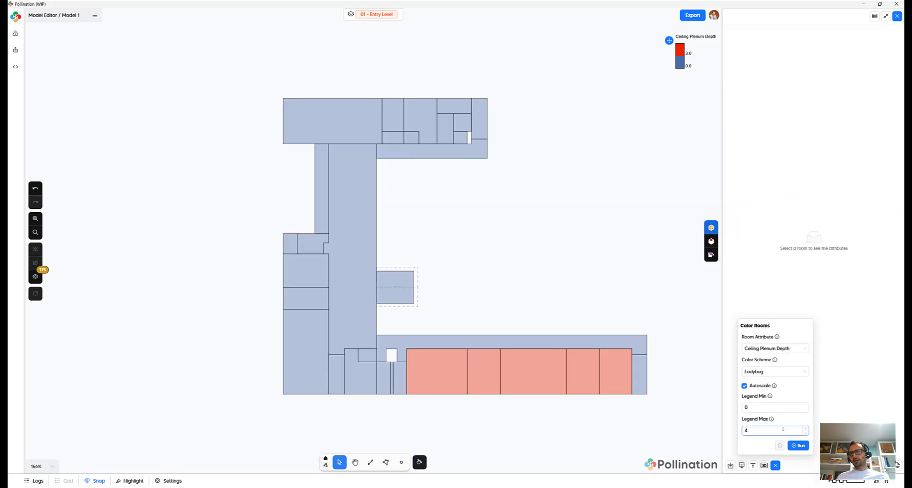
{"action": "left_click", "coordinate": [787, 357]}
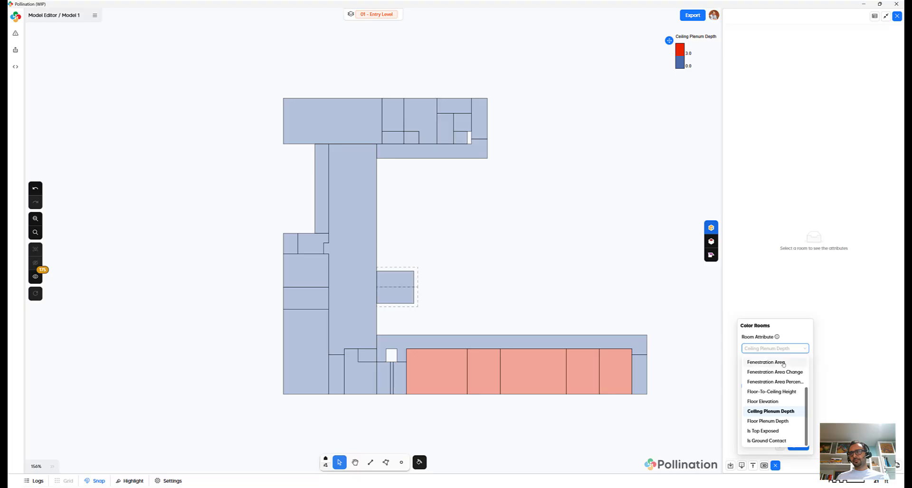
{"action": "scroll", "coordinate": [783, 364], "scroll_direction": "up", "scroll_amount": 2}
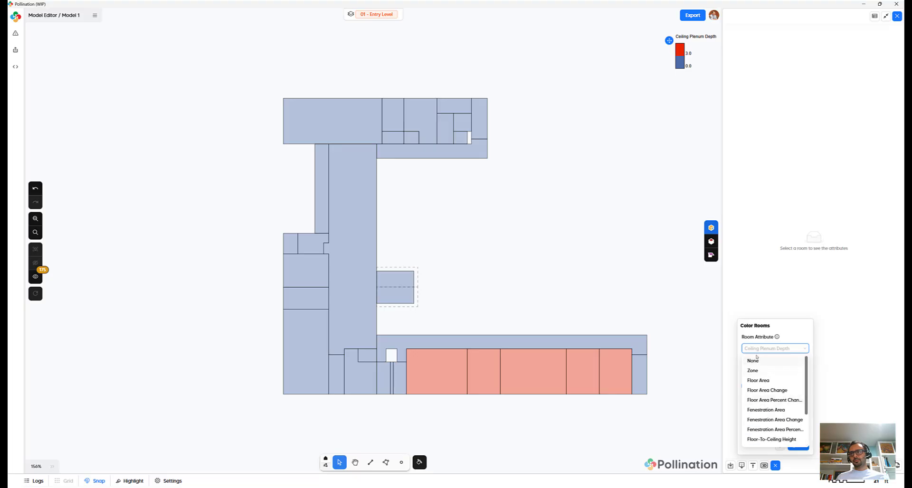
{"action": "left_click", "coordinate": [759, 400]}
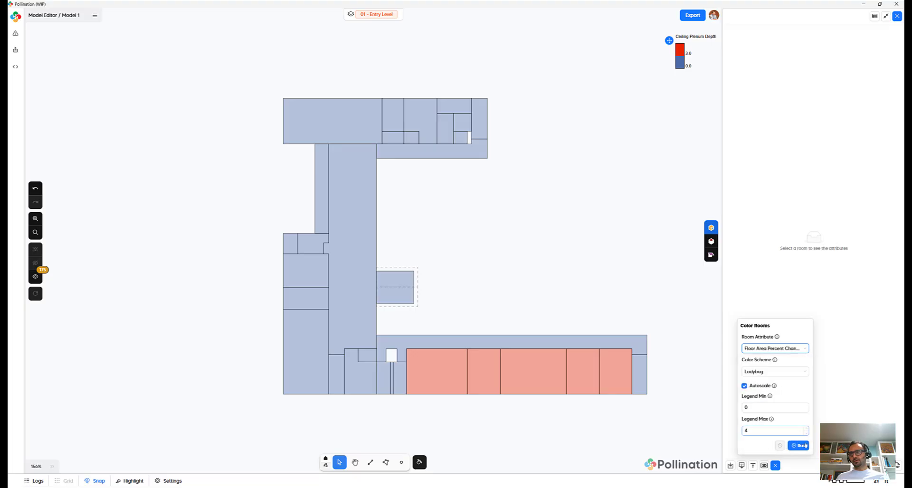
{"action": "left_click", "coordinate": [800, 445]}
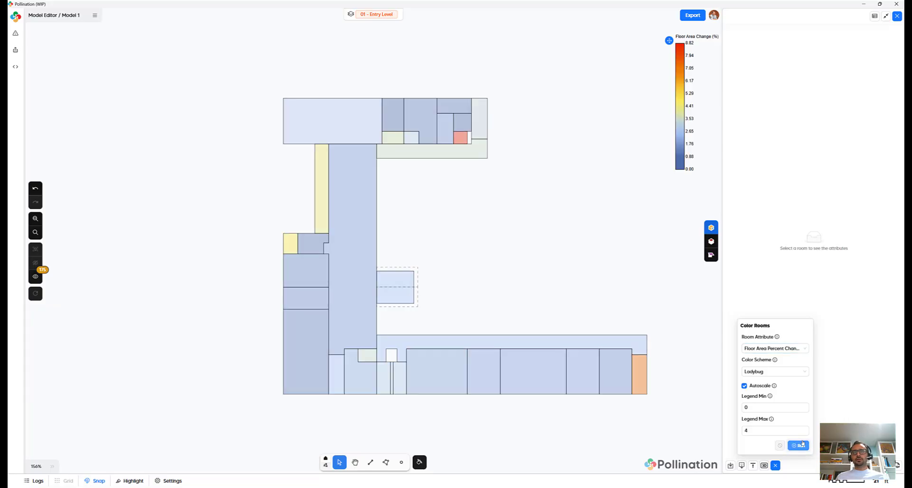
{"action": "left_click_drag", "start_coordinate": [542, 236], "coordinate": [523, 224]}
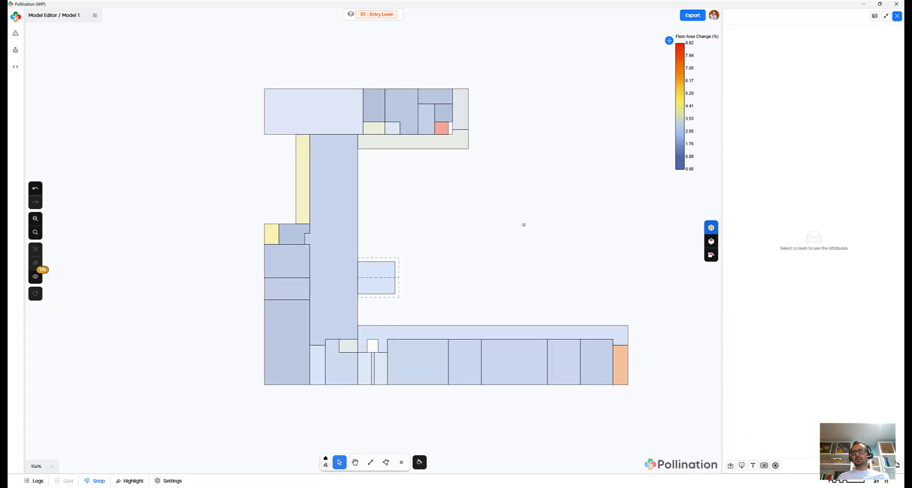
Fill holes across all rooms on the story using an area threshold of 40 sqft, and clear the selection.
{"action": "left_click_drag", "start_coordinate": [539, 373], "coordinate": [664, 332]}
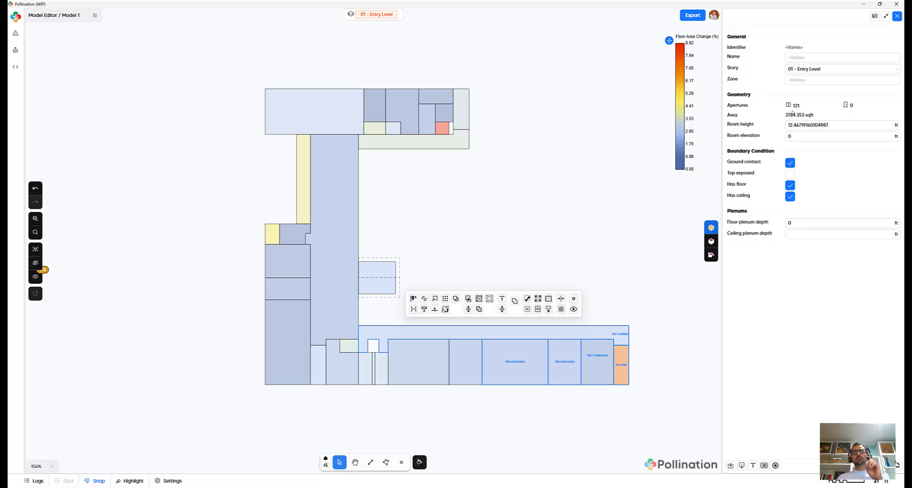
{"action": "left_click", "coordinate": [515, 173]}
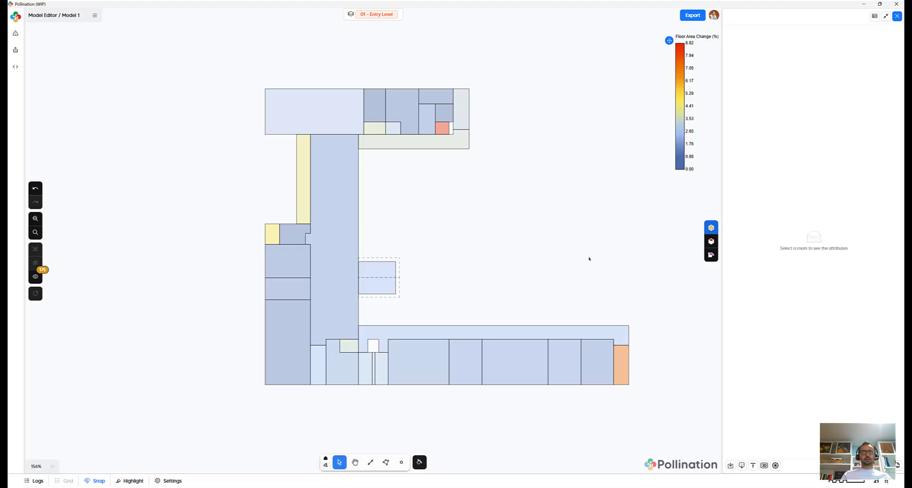
{"action": "key", "text": "ctrl+a"}
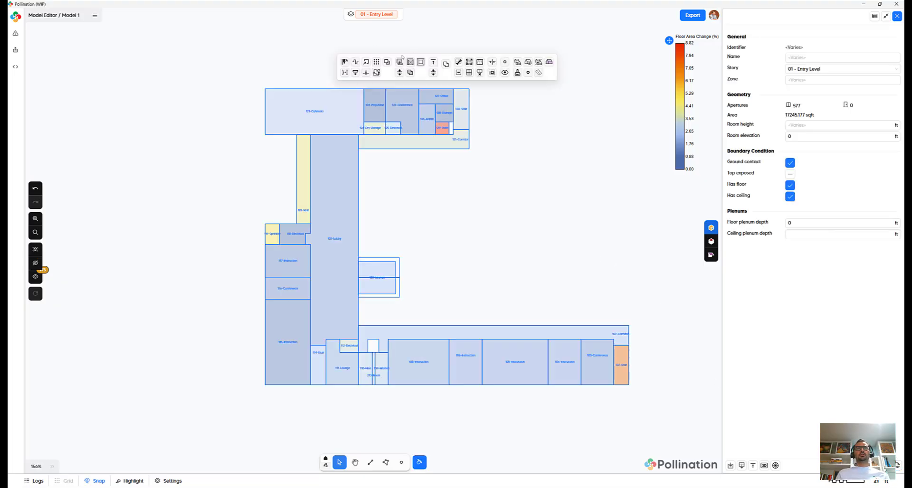
{"action": "left_click", "coordinate": [410, 62]}
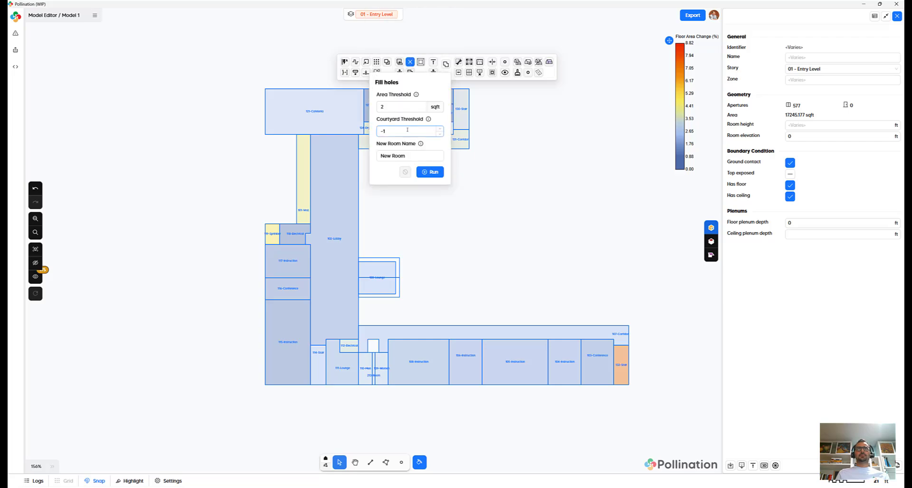
{"action": "left_click_drag", "start_coordinate": [403, 109], "coordinate": [363, 108]}
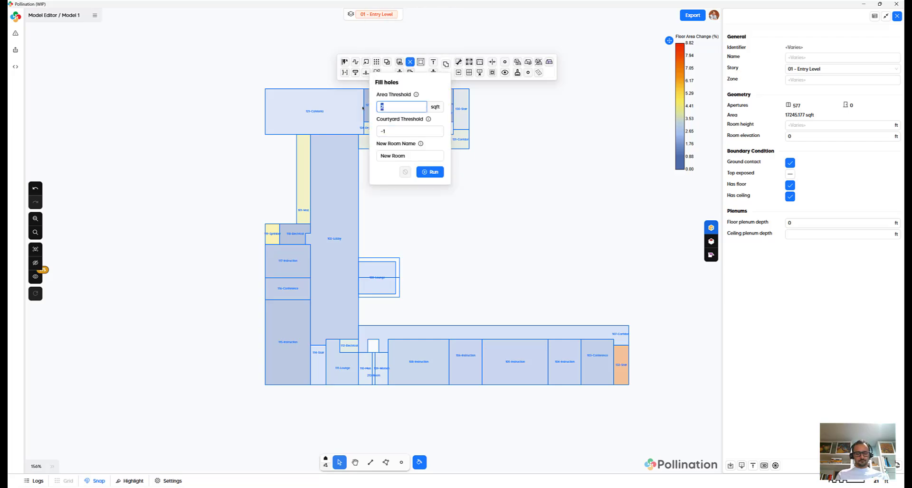
{"action": "type", "text": "40"}
{"action": "left_click", "coordinate": [430, 171]}
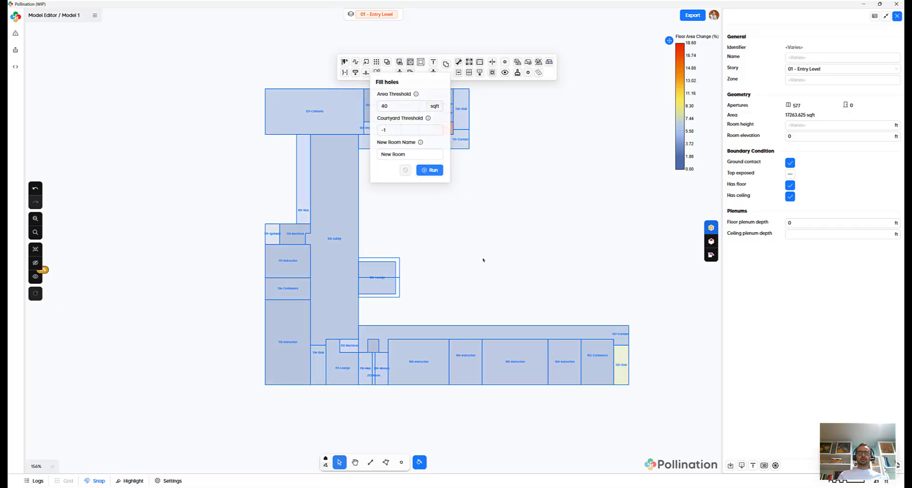
{"action": "middle_click_drag", "start_coordinate": [525, 250], "coordinate": [511, 256]}
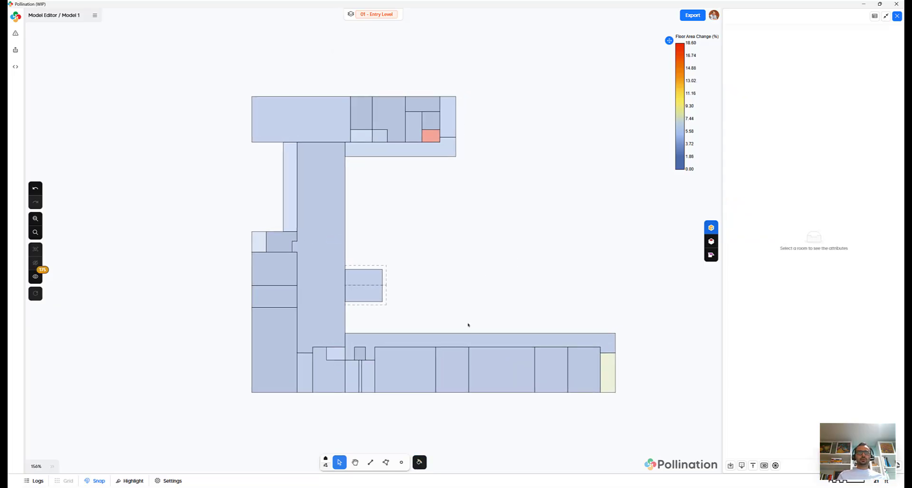
{"action": "left_click", "coordinate": [338, 236]}
{"action": "left_click", "coordinate": [576, 179]}
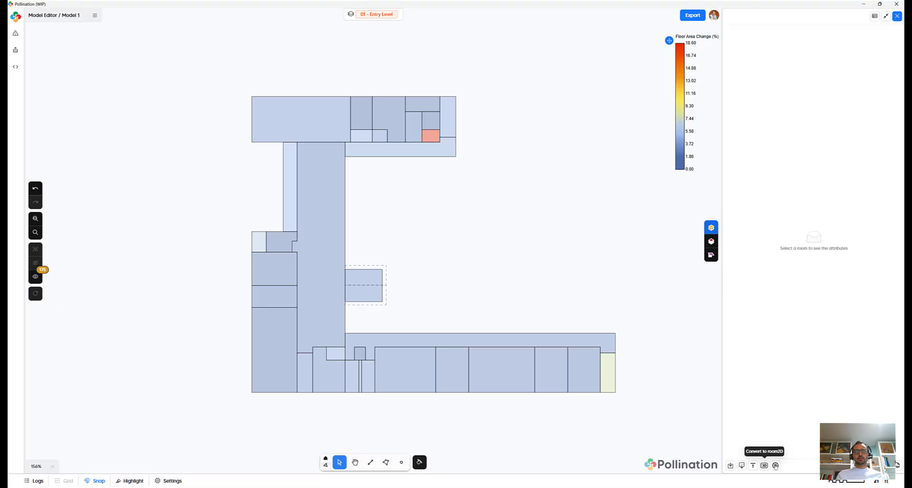
Open the downloaded Pollination Model Report PDF in a maximized window, and view its cover page and table of contents.
{"action": "mouse_move", "coordinate": [474, 272]}
{"action": "middle_mouse_down"}
{"action": "mouse_move", "coordinate": [472, 281]}
{"action": "mouse_move", "coordinate": [472, 257]}
{"action": "middle_mouse_up"}
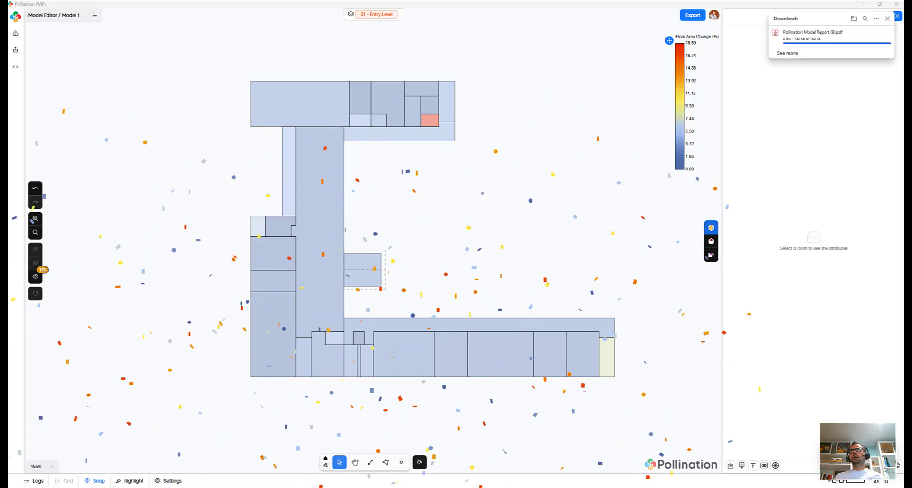
{"action": "left_click", "coordinate": [796, 38]}
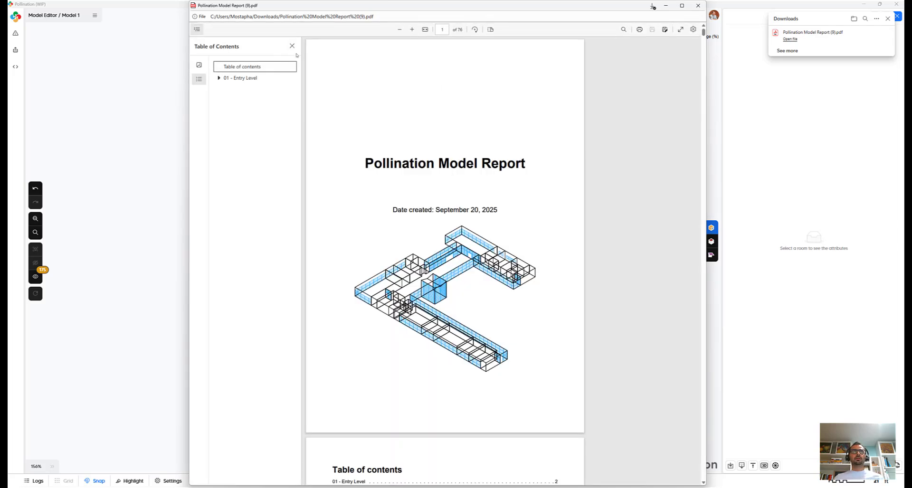
{"action": "left_click", "coordinate": [292, 46]}
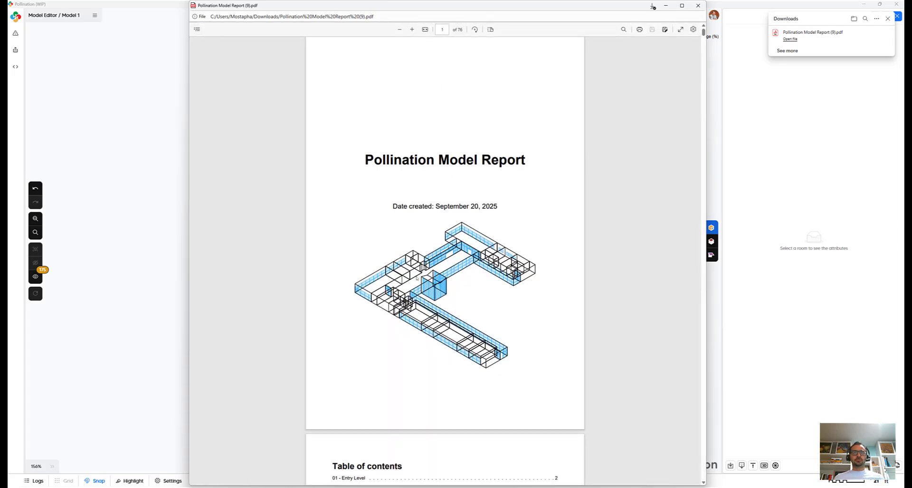
{"action": "scroll", "coordinate": [446, 233], "scroll_direction": "down", "scroll_amount": 3}
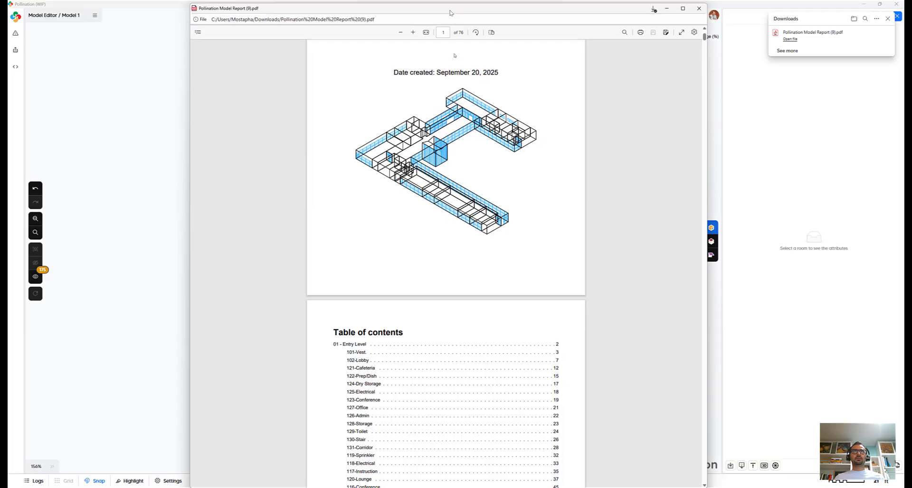
{"action": "left_click_drag", "start_coordinate": [449, 9], "coordinate": [454, 298]}
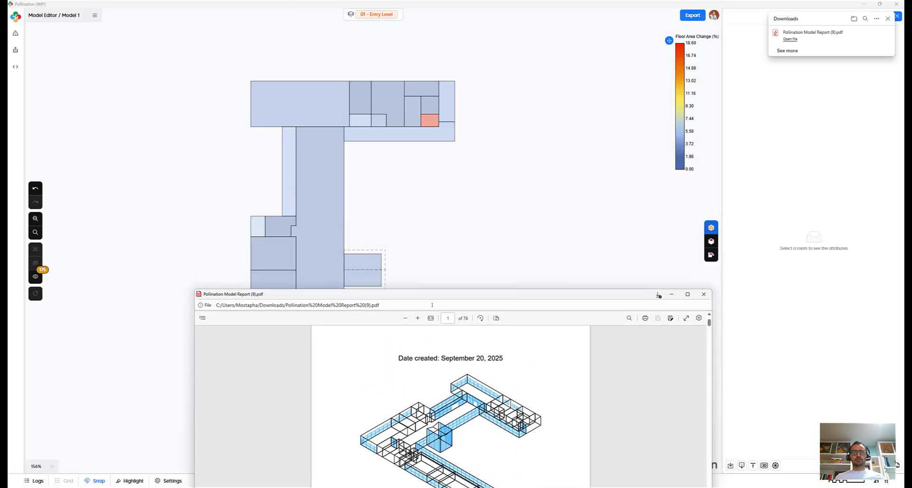
{"action": "left_click_drag", "start_coordinate": [432, 296], "coordinate": [402, 14]}
{"action": "scroll", "coordinate": [428, 136], "scroll_direction": "up", "scroll_amount": 3}
{"action": "scroll", "coordinate": [447, 183], "scroll_direction": "down", "scroll_amount": 1}
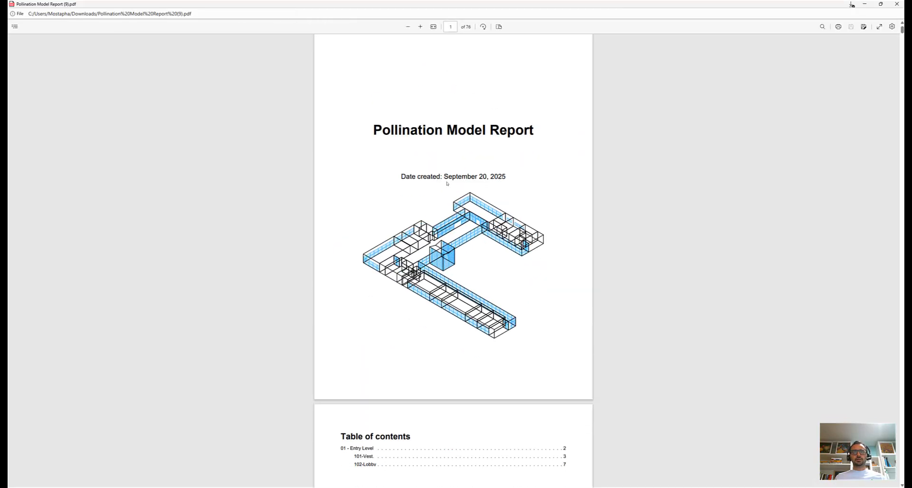
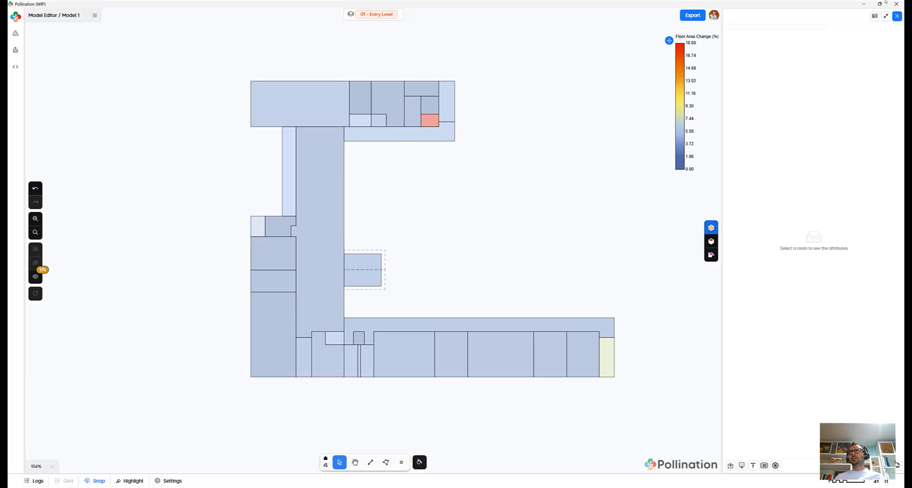
Switch the room properties to the table view with its column filters turned off.
{"action": "left_click", "coordinate": [874, 17]}
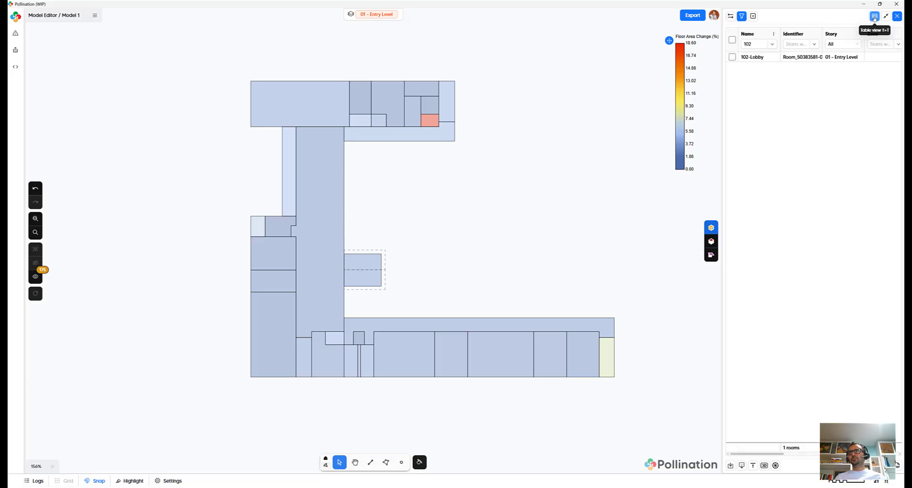
{"action": "left_click", "coordinate": [742, 16]}
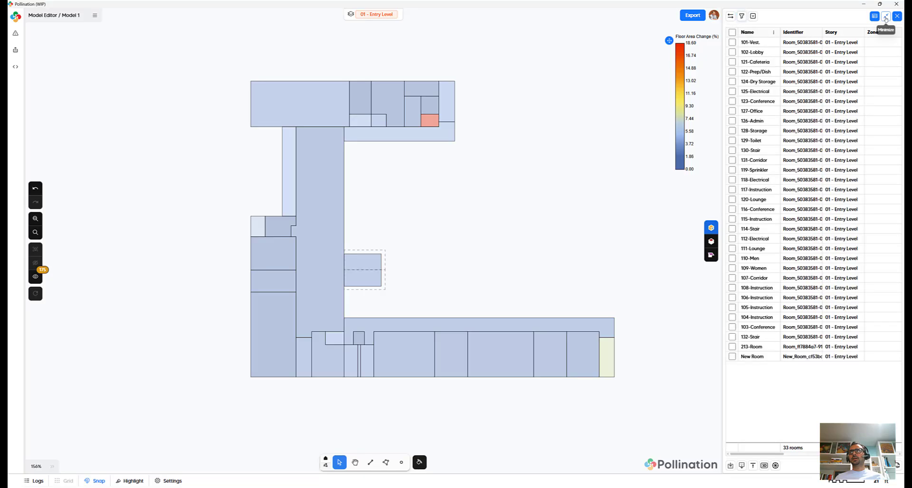
{"action": "left_click", "coordinate": [874, 16]}
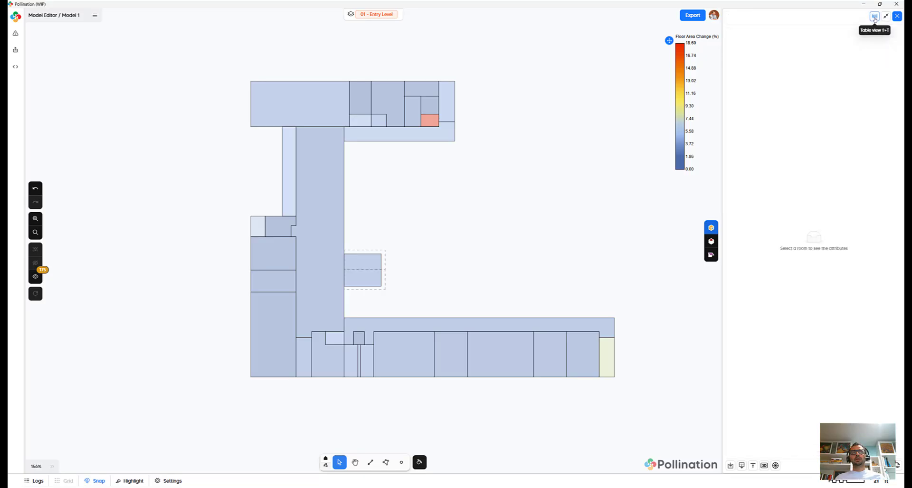
{"action": "left_click", "coordinate": [874, 18]}
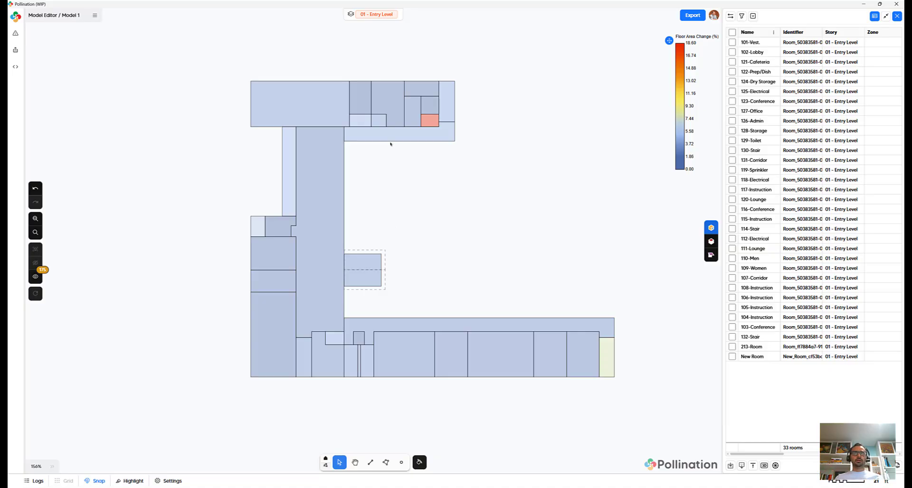
Isolate the rooms 130-Stair and 131-Corridor in the upper wing, and clear the selection.
{"action": "scroll", "coordinate": [340, 102], "scroll_direction": "up", "scroll_amount": 6}
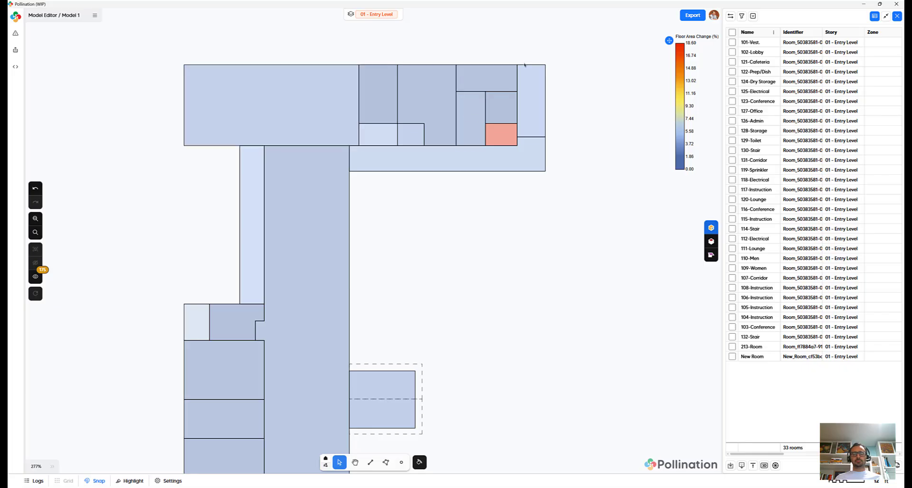
{"action": "scroll", "coordinate": [355, 254], "scroll_direction": "down", "scroll_amount": 5}
{"action": "scroll", "coordinate": [355, 254], "scroll_direction": "down", "scroll_amount": 1}
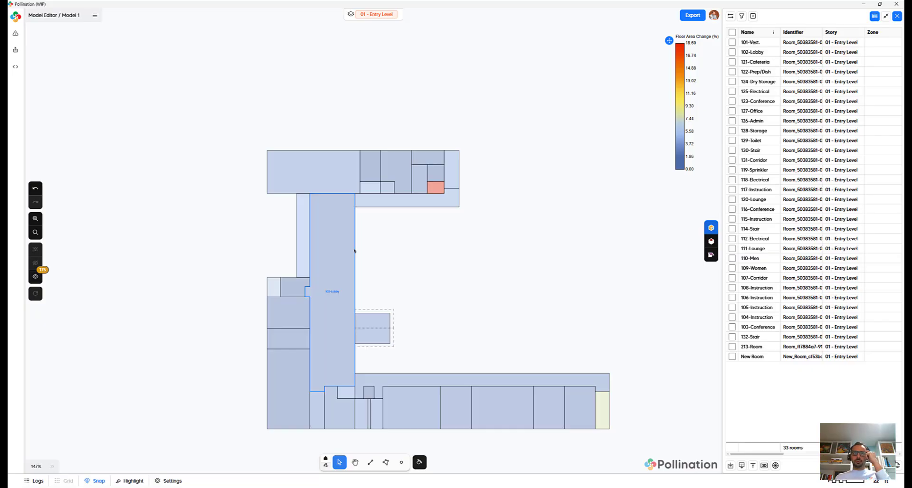
{"action": "scroll", "coordinate": [443, 207], "scroll_direction": "up", "scroll_amount": 5}
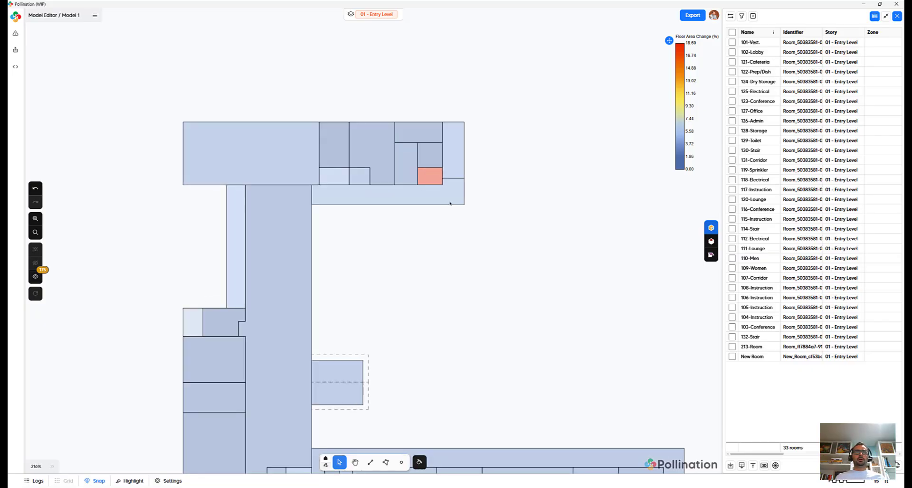
{"action": "left_click_drag", "start_coordinate": [509, 144], "coordinate": [452, 186]}
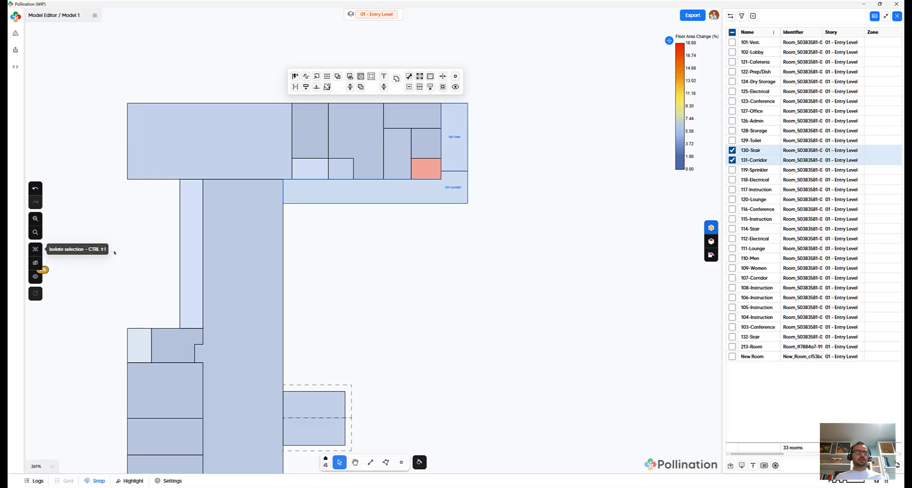
{"action": "left_click", "coordinate": [35, 249]}
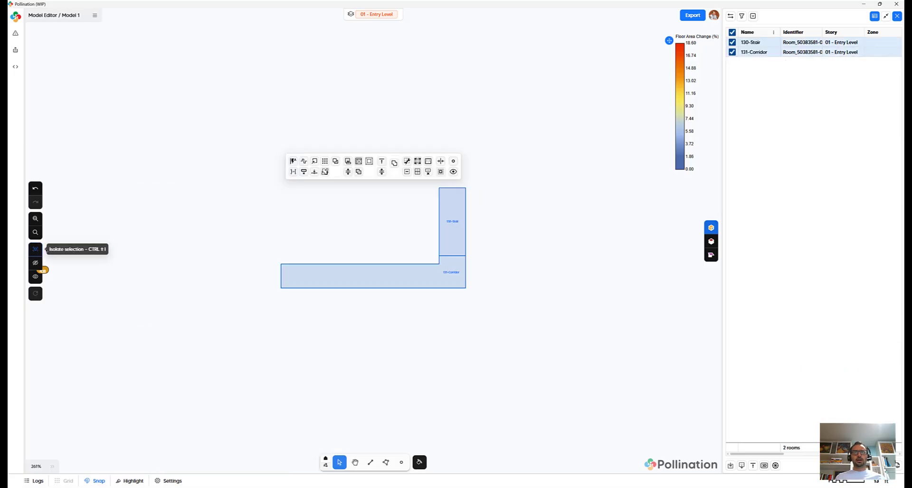
{"action": "left_click", "coordinate": [538, 208]}
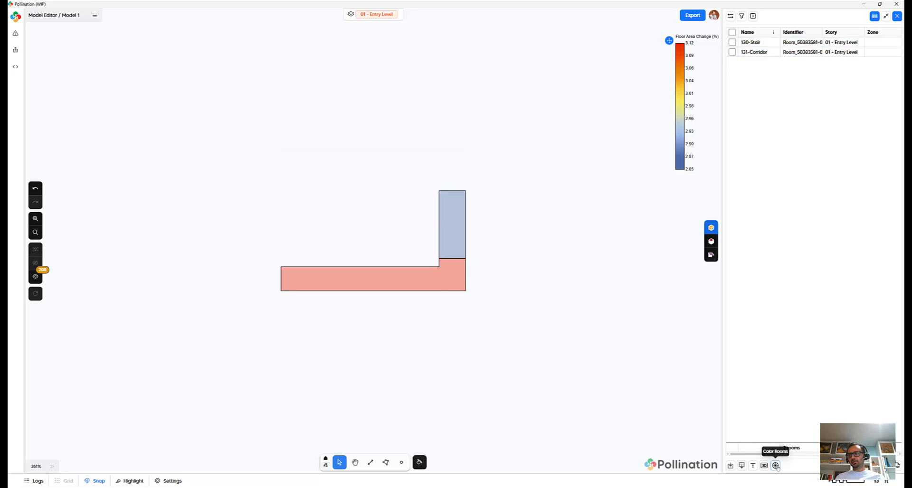
Remove the room coloring by setting the color attribute to None.
{"action": "left_click", "coordinate": [775, 466]}
{"action": "left_click", "coordinate": [765, 350]}
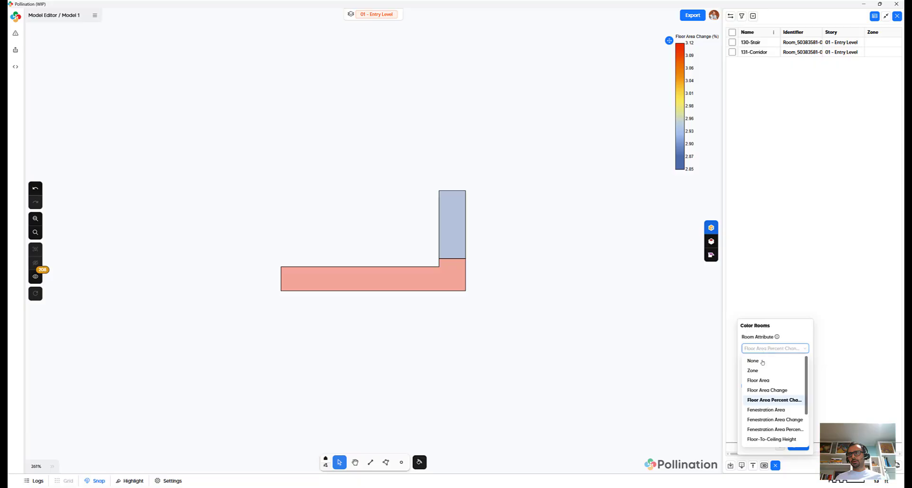
{"action": "left_click", "coordinate": [760, 359]}
{"action": "left_click", "coordinate": [797, 446]}
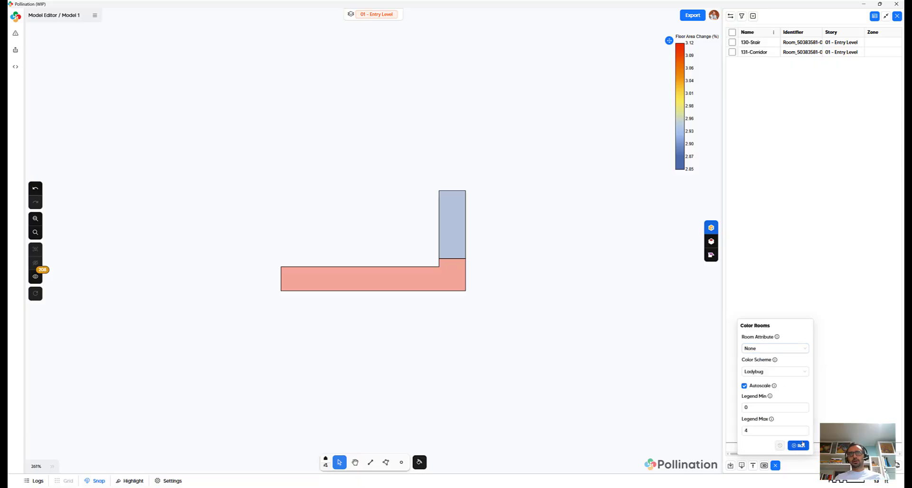
{"action": "left_click", "coordinate": [589, 282]}
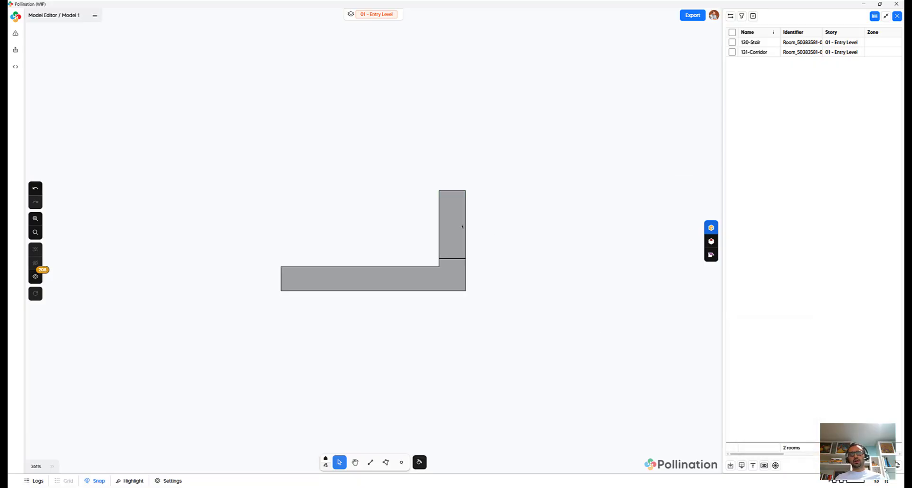
Preview the stair and corridor rooms in 3D colored by Face type, and move the viewer above the visibility tools.
{"action": "scroll", "coordinate": [436, 226], "scroll_direction": "up", "scroll_amount": 3}
{"action": "left_click_drag", "start_coordinate": [525, 236], "coordinate": [415, 246]}
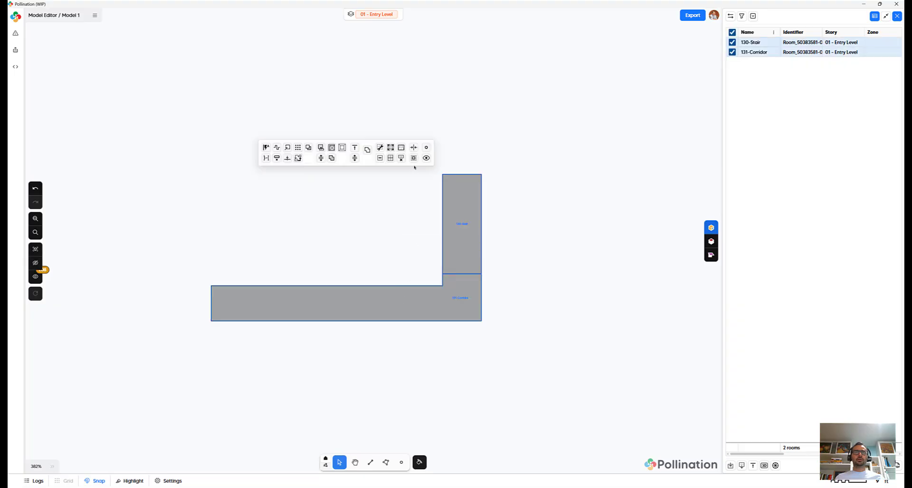
{"action": "left_click", "coordinate": [426, 158]}
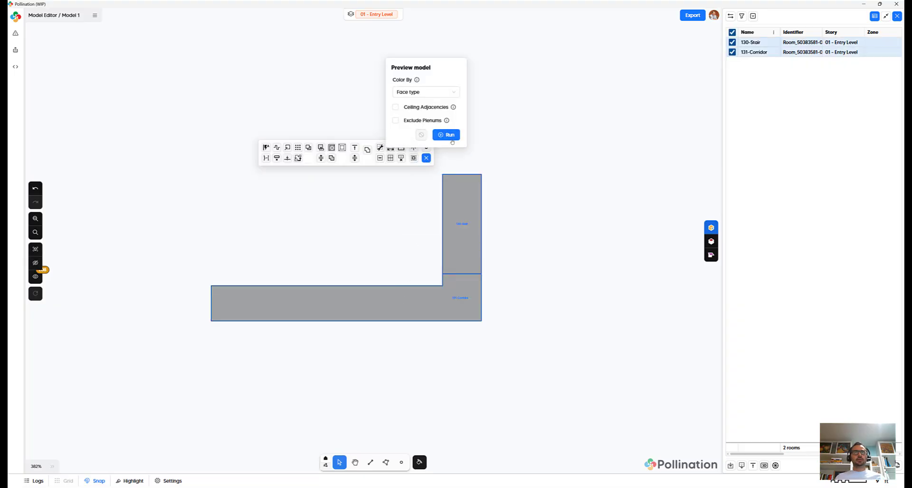
{"action": "left_click", "coordinate": [451, 137]}
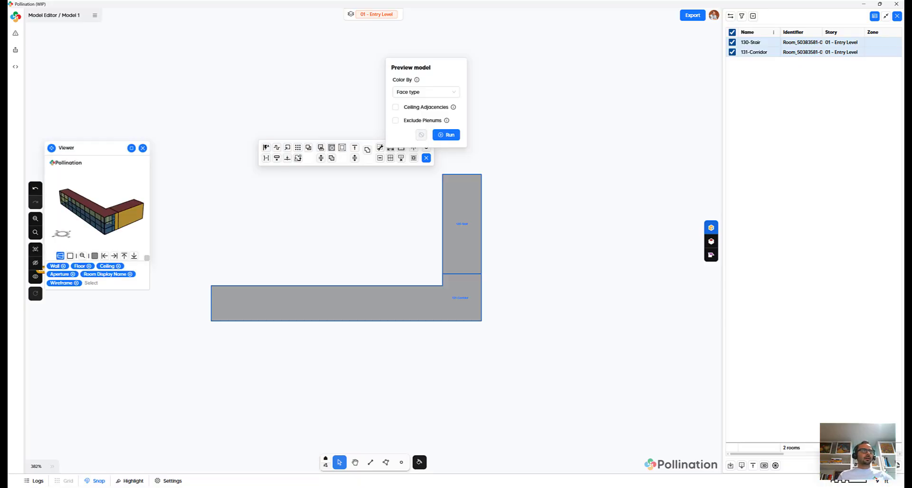
{"action": "key", "text": "Escape"}
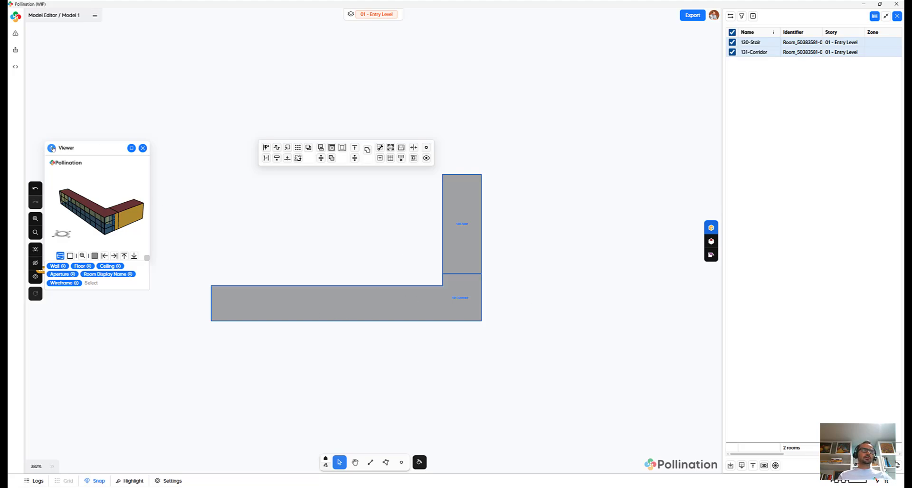
{"action": "left_click_drag", "start_coordinate": [52, 148], "coordinate": [108, 77]}
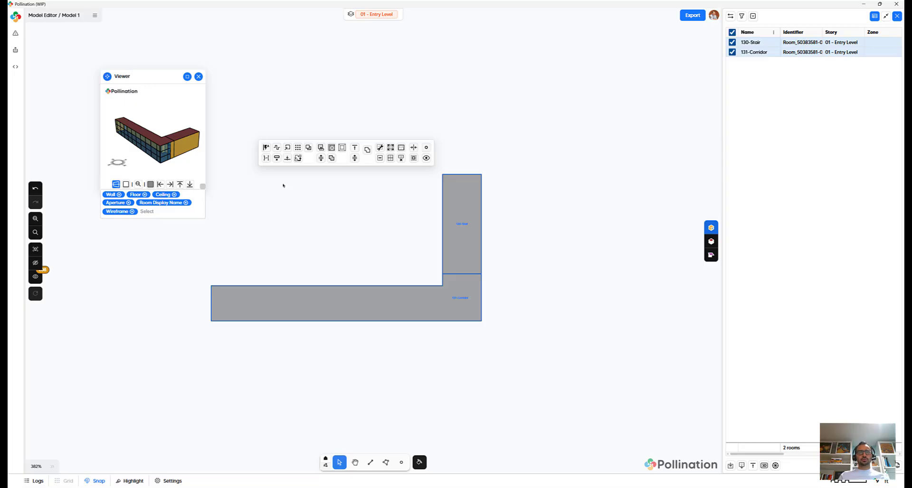
Clear the selection, and show the hidden rooms of the entry level again.
{"action": "left_click", "coordinate": [369, 235]}
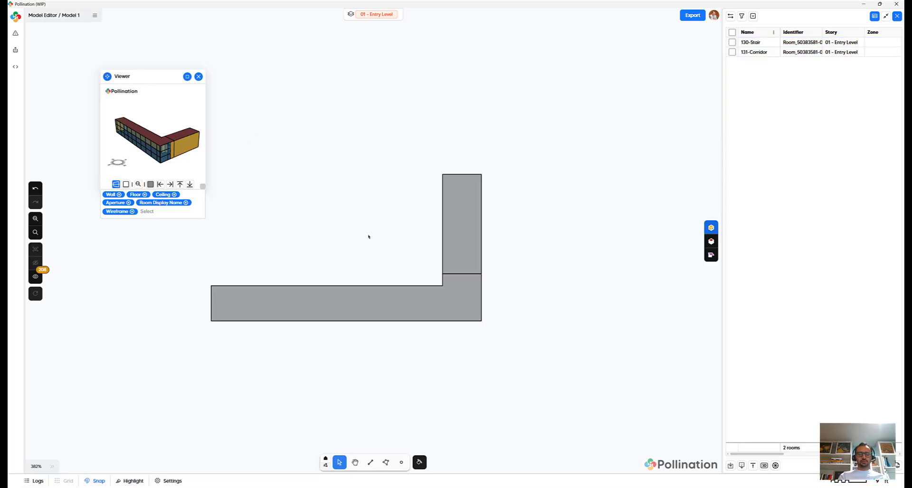
{"action": "key", "text": "ctrl+z"}
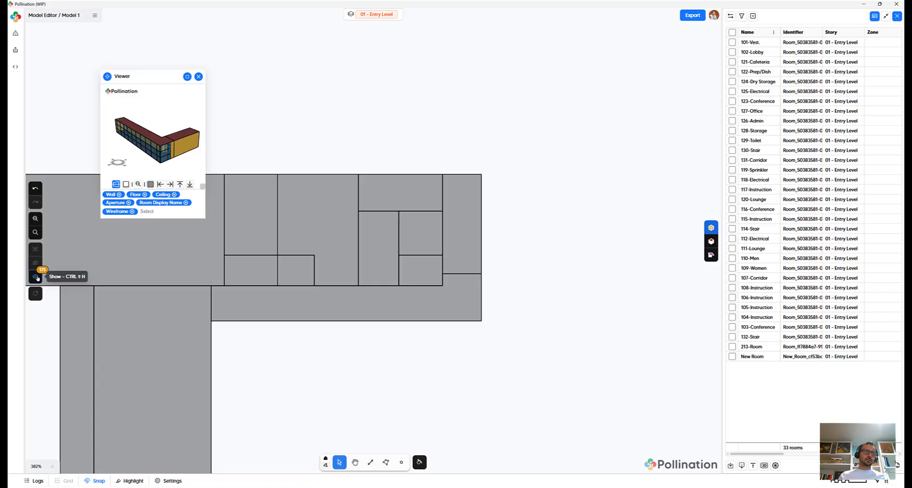
Show all hidden objects of the model, and hide the rooms of the other floors again.
{"action": "scroll", "coordinate": [446, 298], "scroll_direction": "down", "scroll_amount": 5}
{"action": "scroll", "coordinate": [426, 326], "scroll_direction": "down", "scroll_amount": 3}
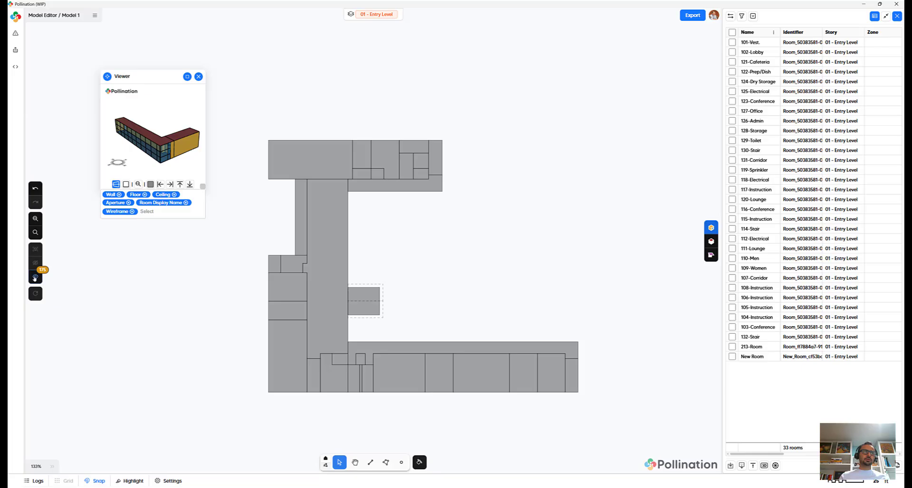
{"action": "left_click", "coordinate": [34, 277]}
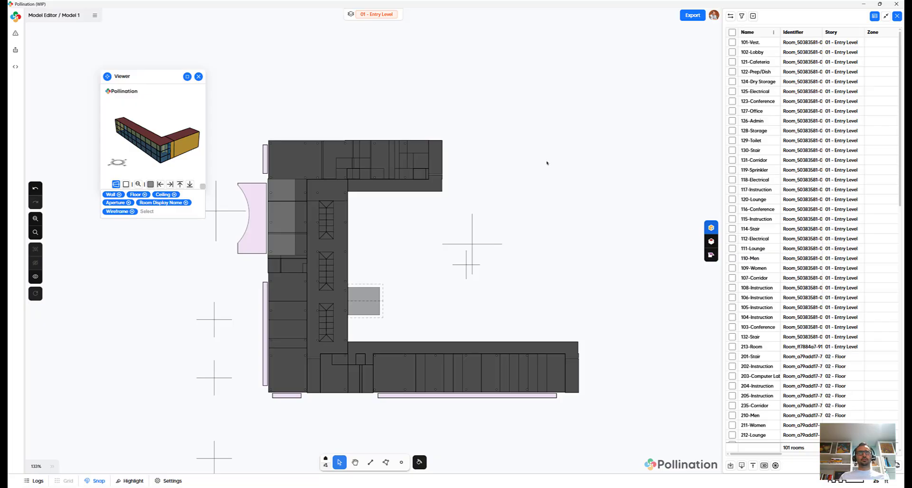
{"action": "key", "text": "ctrl+z"}
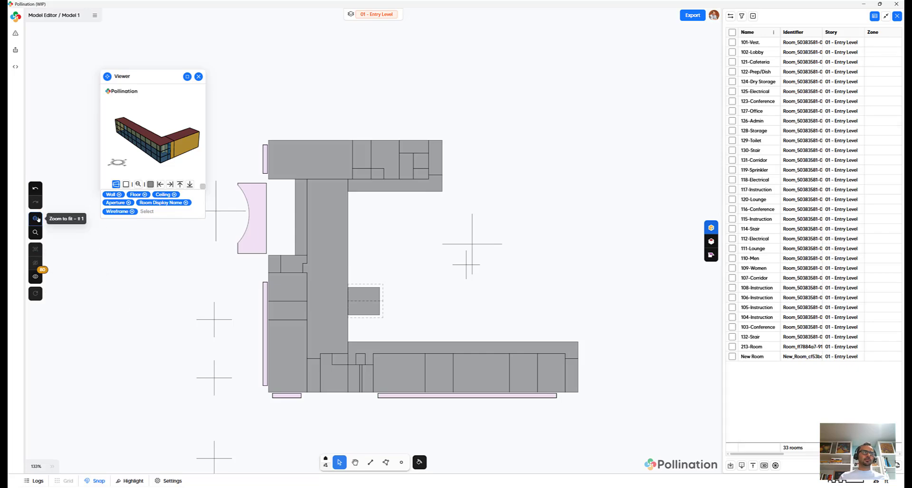
Zoom to the selected room 108-Instruction, fit the whole floor plan in view again, and clear the selection.
{"action": "left_click", "coordinate": [37, 218]}
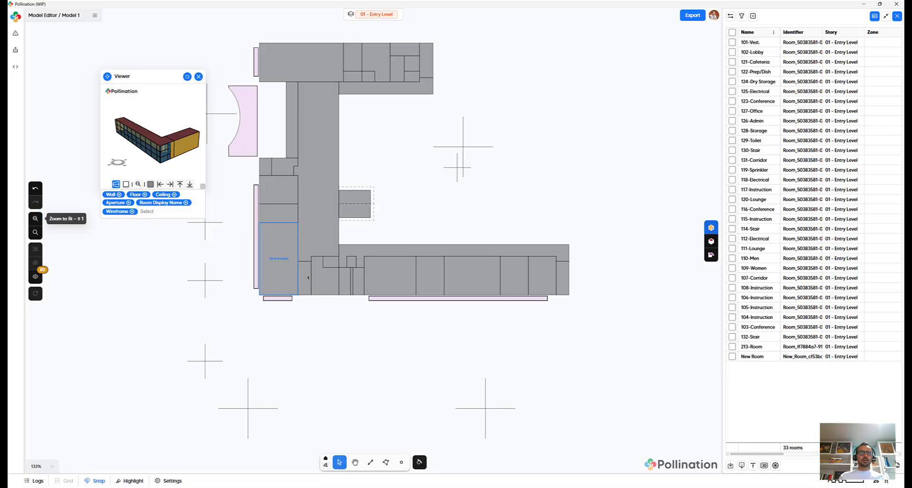
{"action": "left_click", "coordinate": [398, 281]}
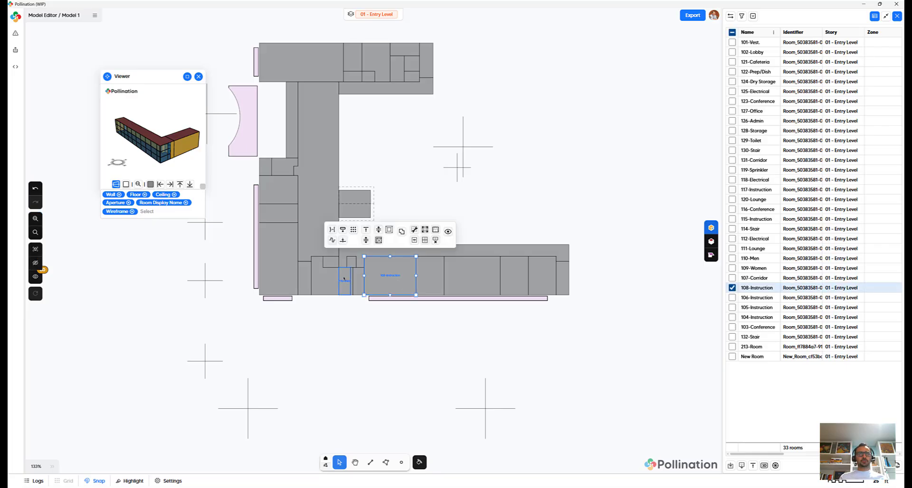
{"action": "key", "text": "shift+2"}
{"action": "key", "text": "shift+1"}
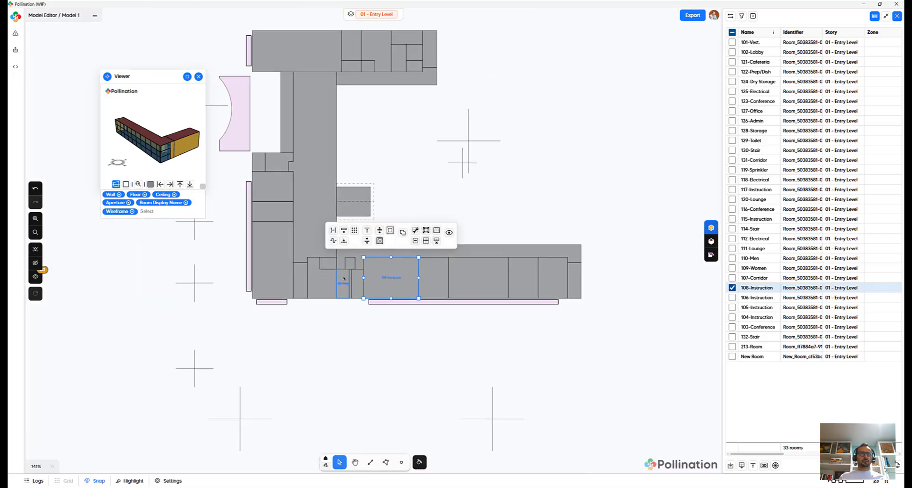
{"action": "left_click", "coordinate": [402, 133]}
{"action": "middle_click_drag", "start_coordinate": [402, 133], "coordinate": [452, 224]}
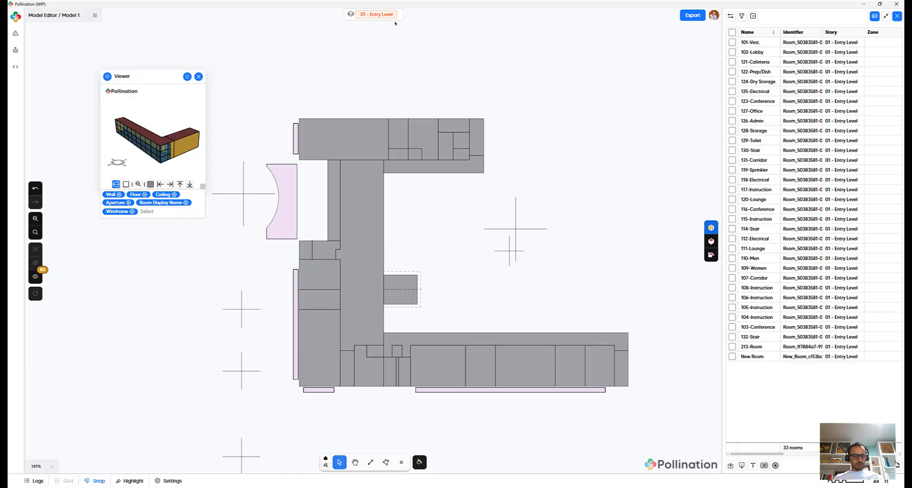
Validate the visible shapes of the 03 - Floor story for the Generic engine, and close the 3D viewer.
{"action": "left_click", "coordinate": [376, 75]}
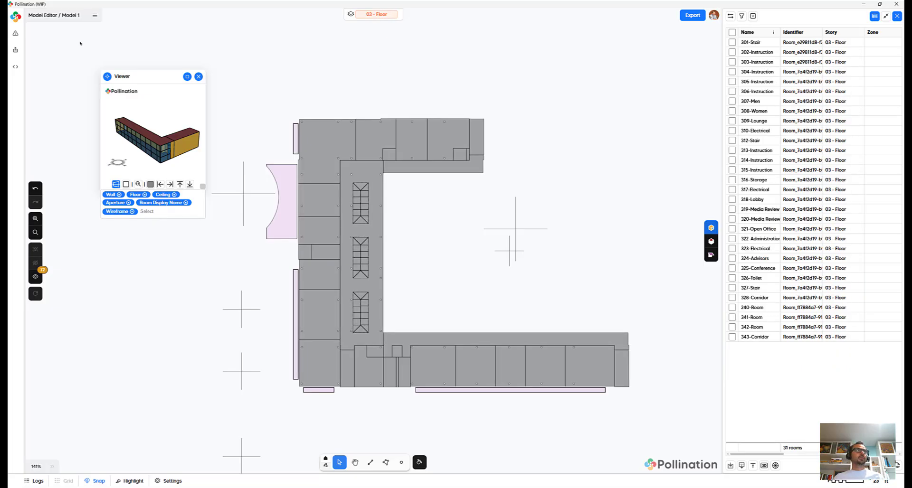
{"action": "left_click", "coordinate": [16, 33]}
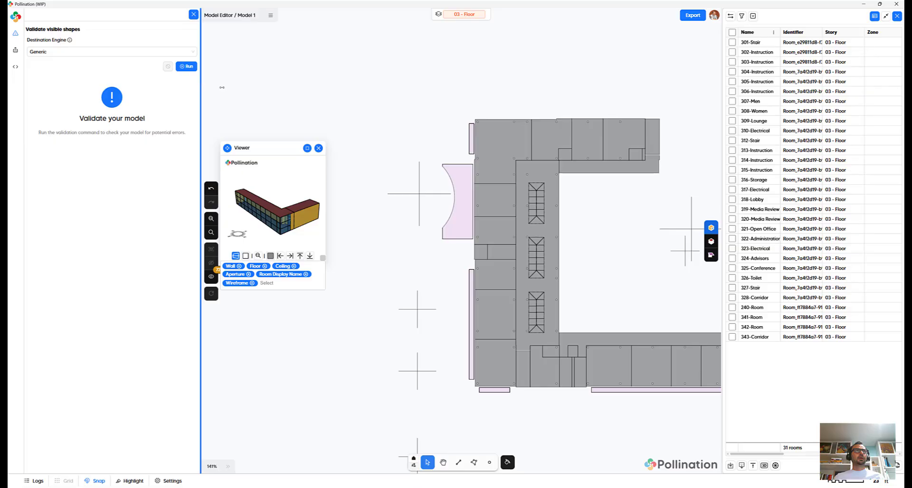
{"action": "mouse_move", "coordinate": [202, 86]}
{"action": "left_mouse_down"}
{"action": "mouse_move", "coordinate": [220, 86]}
{"action": "mouse_move", "coordinate": [203, 86]}
{"action": "left_mouse_up"}
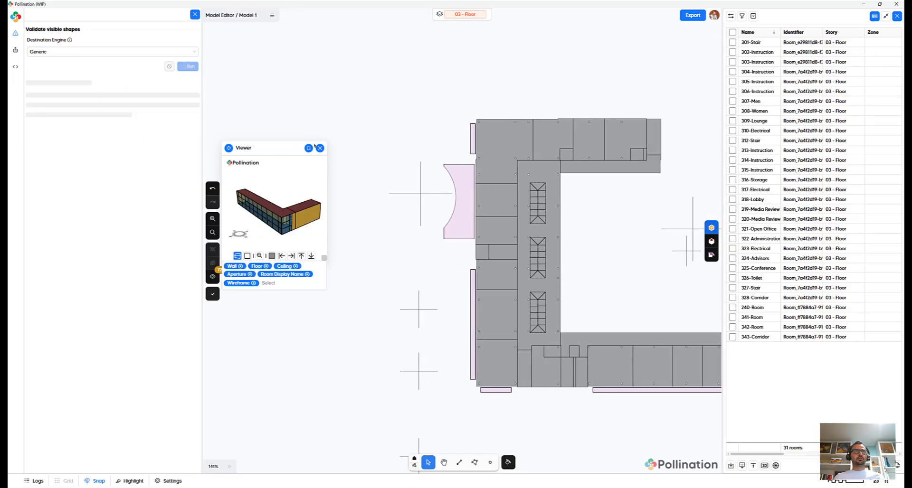
{"action": "left_click", "coordinate": [319, 148]}
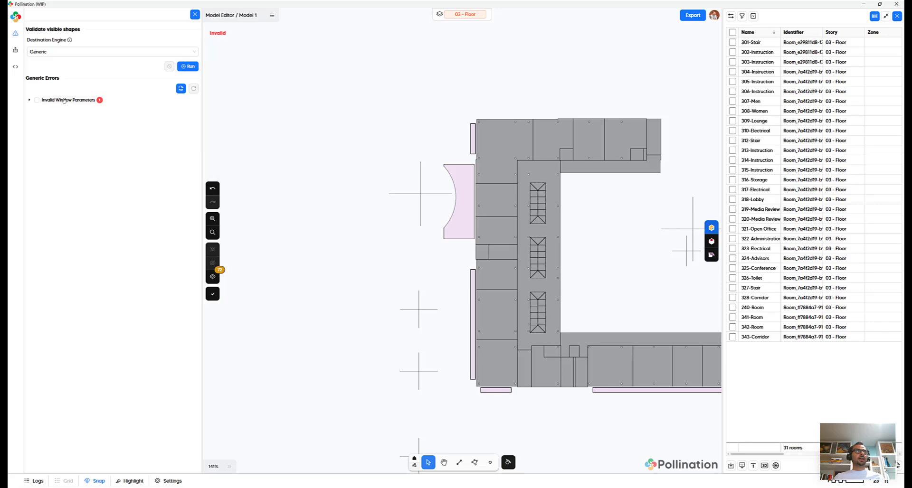
Examine the Invalid Window Parameters error by highlighting the overlapping skylights of 318-Lobby in the plan, and clear the selection.
{"action": "left_click", "coordinate": [29, 100]}
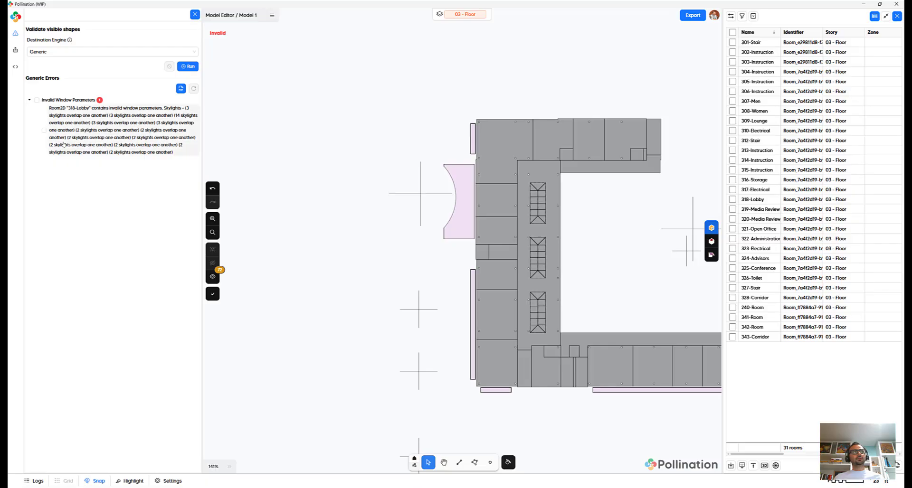
{"action": "left_click", "coordinate": [45, 130]}
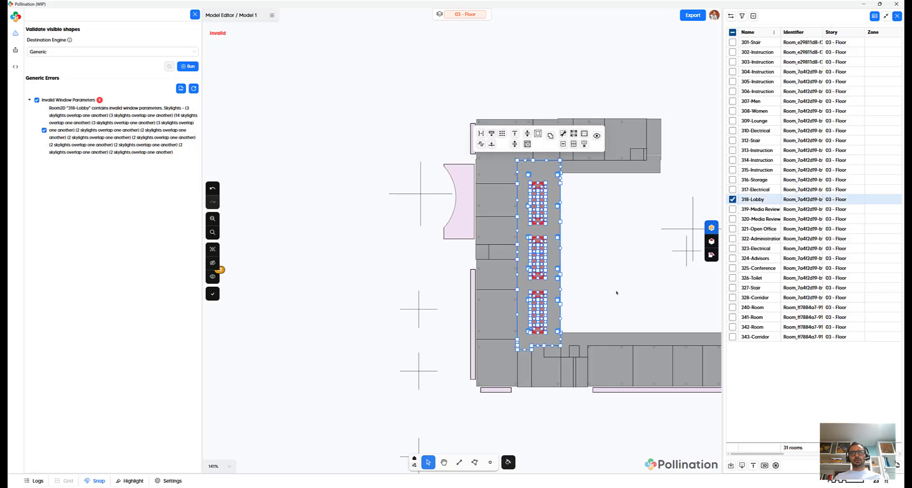
{"action": "scroll", "coordinate": [617, 293], "scroll_direction": "up", "scroll_amount": 2}
{"action": "scroll", "coordinate": [545, 299], "scroll_direction": "up", "scroll_amount": 7}
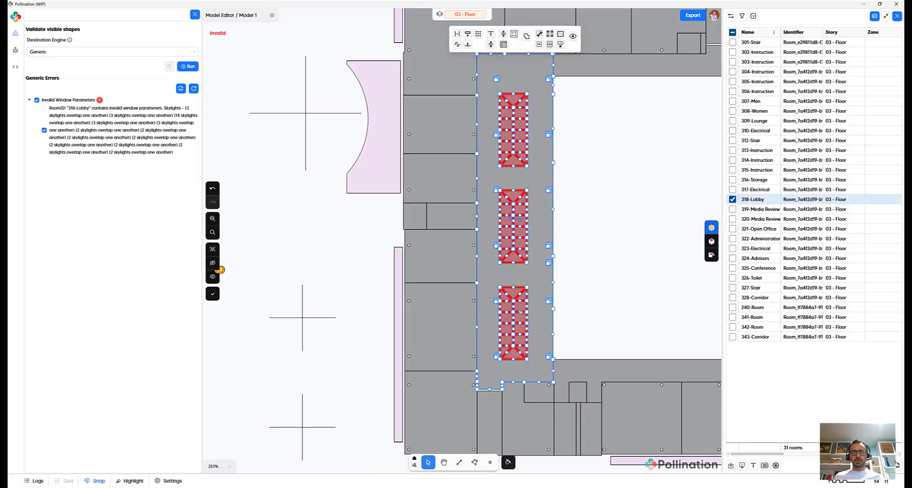
{"action": "scroll", "coordinate": [513, 297], "scroll_direction": "up", "scroll_amount": 2}
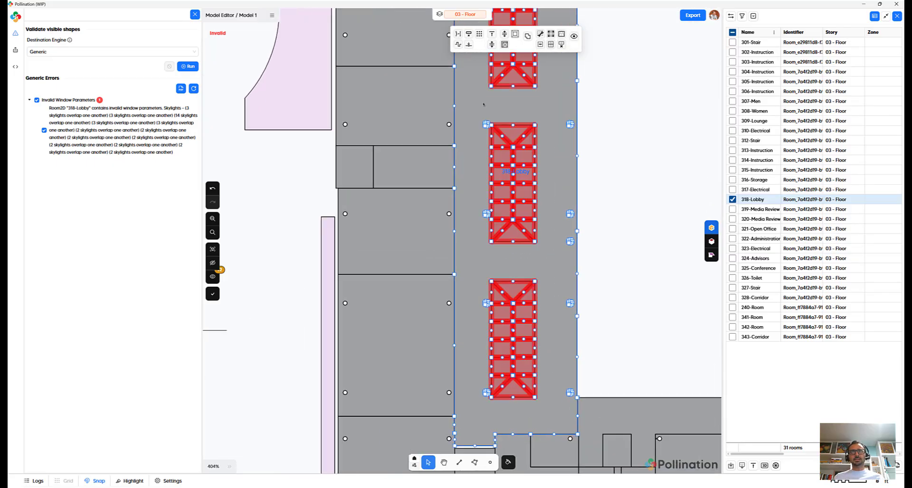
{"action": "scroll", "coordinate": [513, 175], "scroll_direction": "down", "scroll_amount": 8}
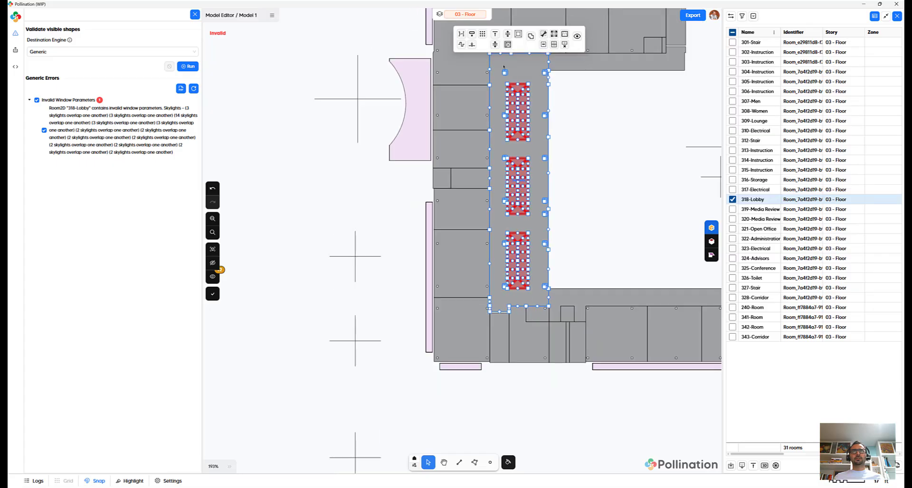
{"action": "left_click", "coordinate": [590, 167]}
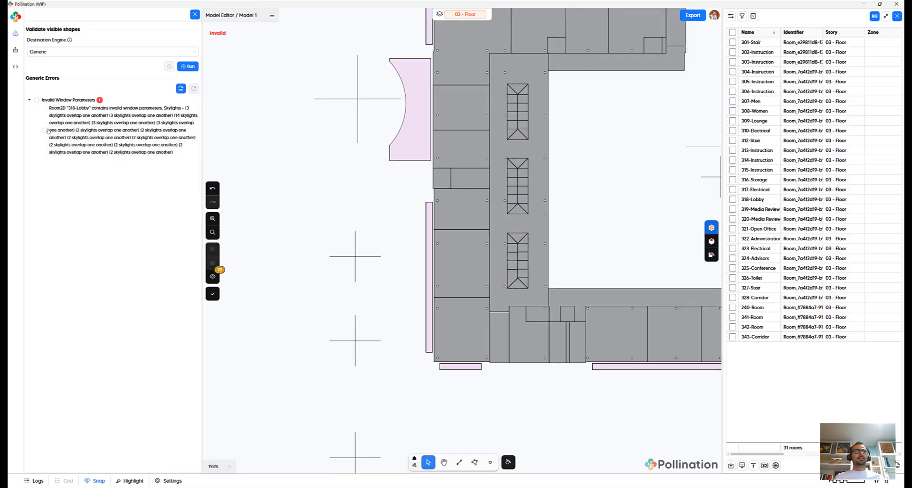
{"action": "left_click", "coordinate": [44, 130]}
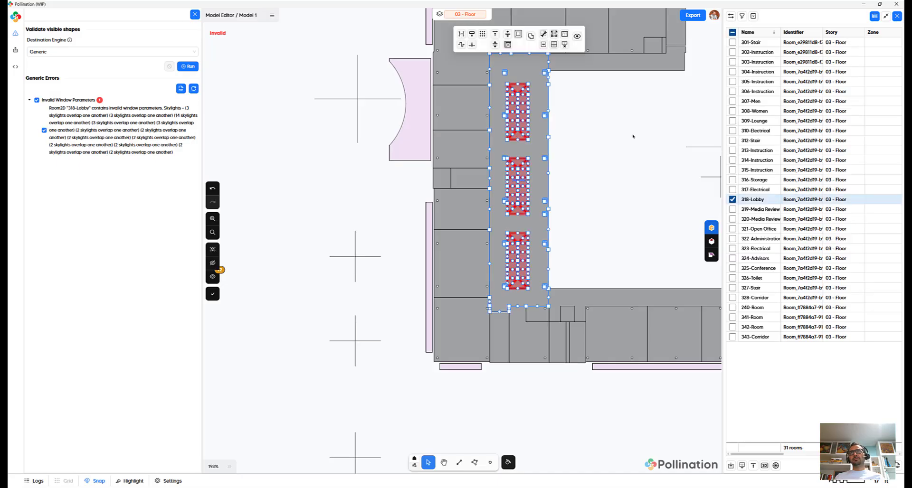
{"action": "left_click", "coordinate": [632, 136]}
Pull the lower-right corner of 240-Room slightly into 328-Corridor to create an overlap.
{"action": "scroll", "coordinate": [645, 85], "scroll_direction": "up", "scroll_amount": 8}
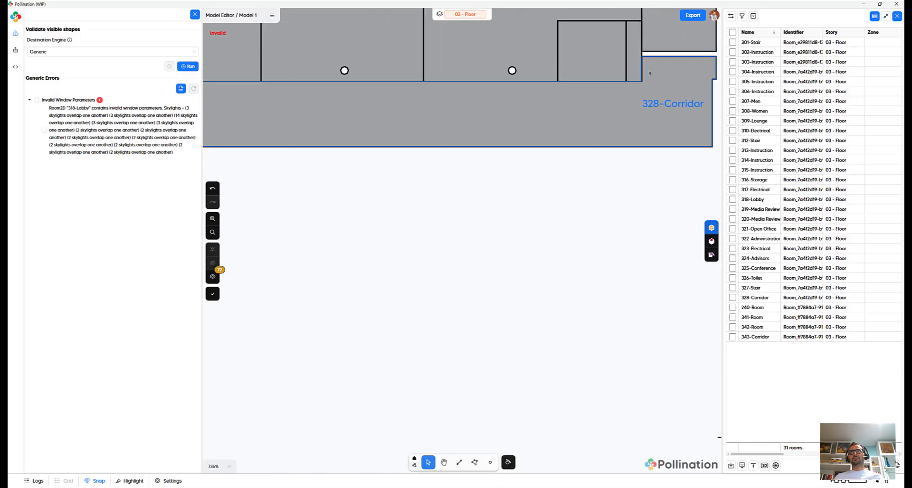
{"action": "scroll", "coordinate": [649, 73], "scroll_direction": "up", "scroll_amount": 3}
{"action": "left_click", "coordinate": [640, 47]}
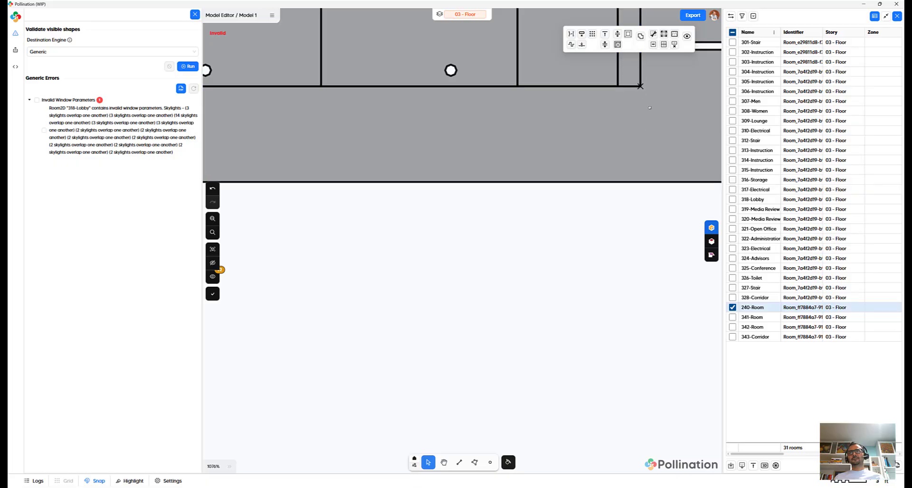
{"action": "left_click_drag", "start_coordinate": [649, 108], "coordinate": [647, 100]}
Pull the lower-left corner of room 325-Conference down into 328-Corridor, and clear the selection.
{"action": "left_click", "coordinate": [468, 85]}
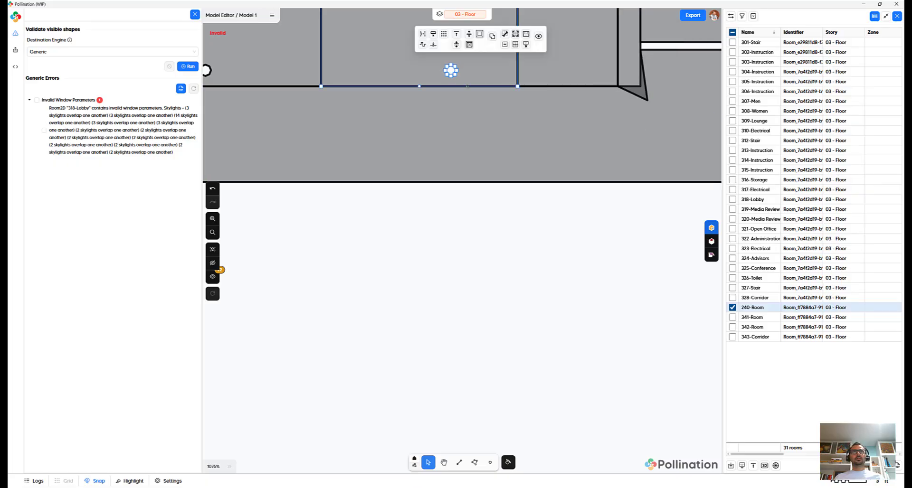
{"action": "left_click_drag", "start_coordinate": [321, 87], "coordinate": [322, 108]}
{"action": "left_click", "coordinate": [407, 279]}
{"action": "scroll", "coordinate": [406, 279], "scroll_direction": "down", "scroll_amount": 10}
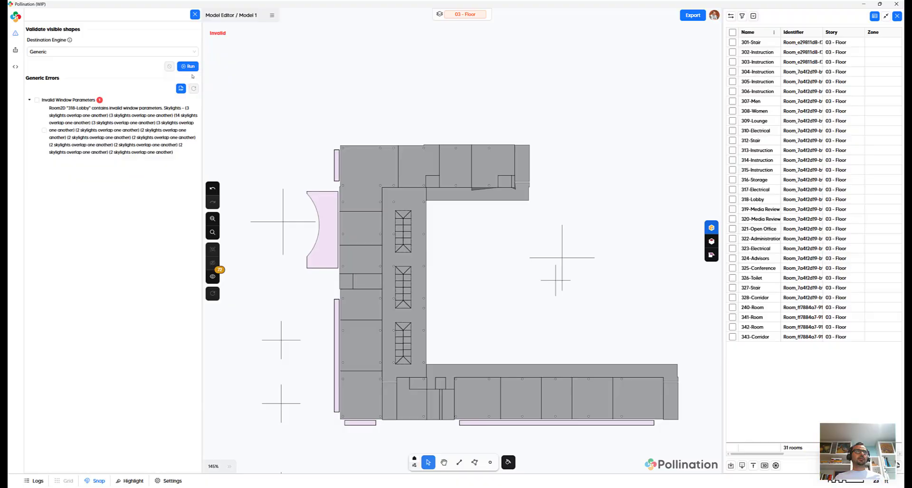
Rerun the validation, and isolate the rooms of the overlap error between 325-Conference and 328-Corridor.
{"action": "left_click", "coordinate": [190, 67]}
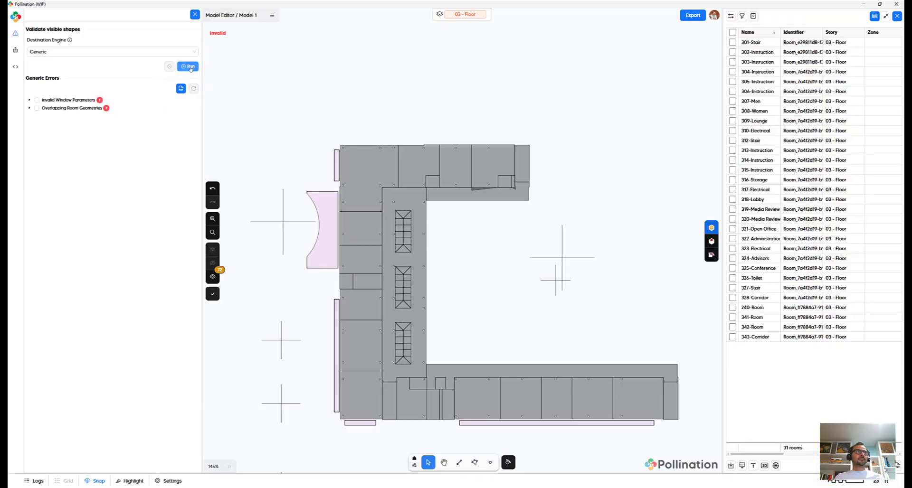
{"action": "left_click", "coordinate": [29, 109]}
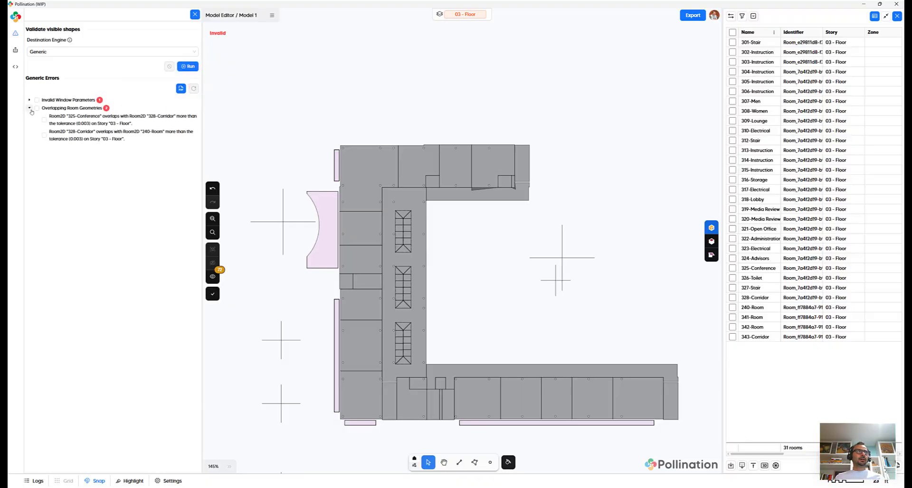
{"action": "left_click", "coordinate": [44, 120]}
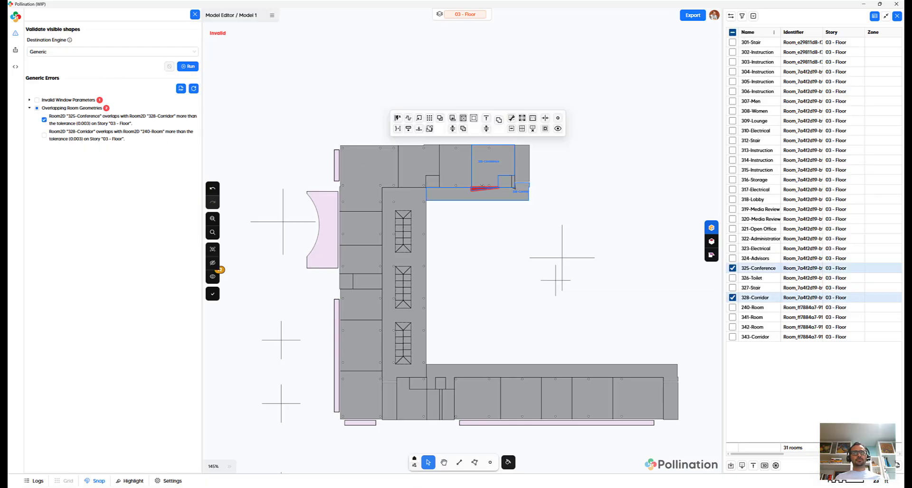
{"action": "scroll", "coordinate": [492, 211], "scroll_direction": "up", "scroll_amount": 2}
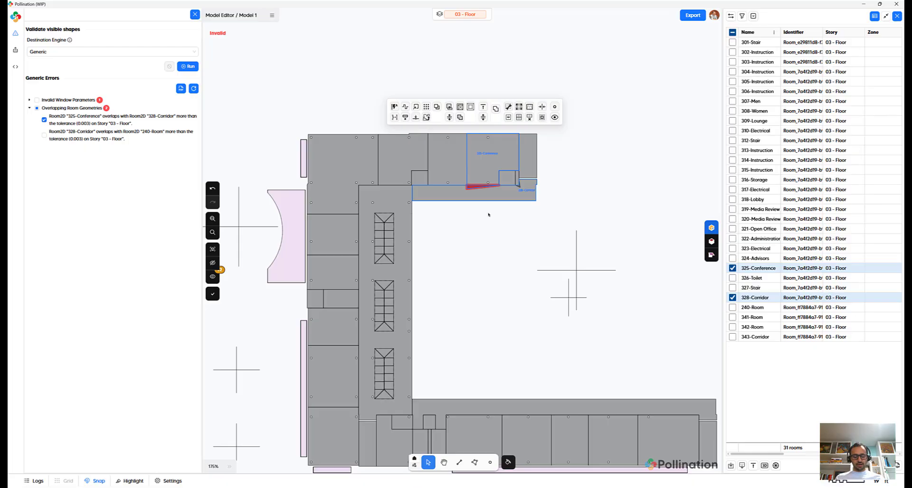
{"action": "key", "text": "i"}
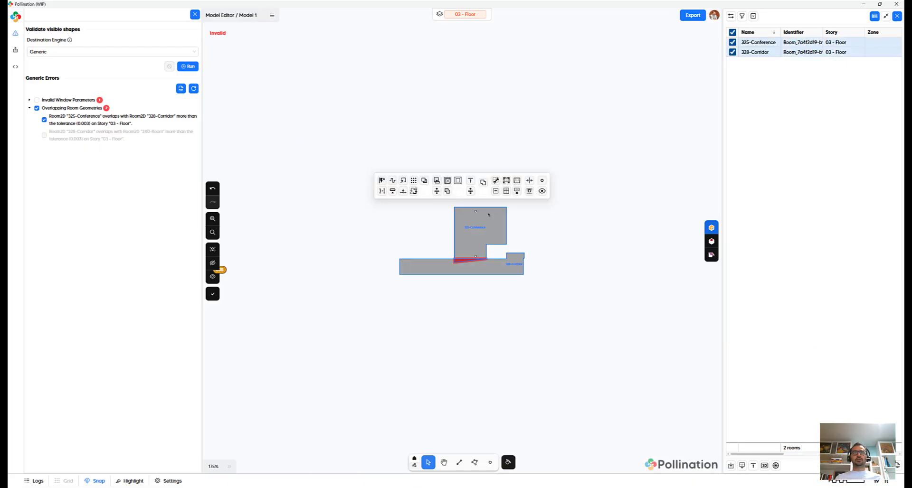
Select 325-Conference together with 328-Corridor, and remove the overlap between the two rooms.
{"action": "left_click", "coordinate": [532, 238]}
{"action": "scroll", "coordinate": [467, 269], "scroll_direction": "up", "scroll_amount": 11}
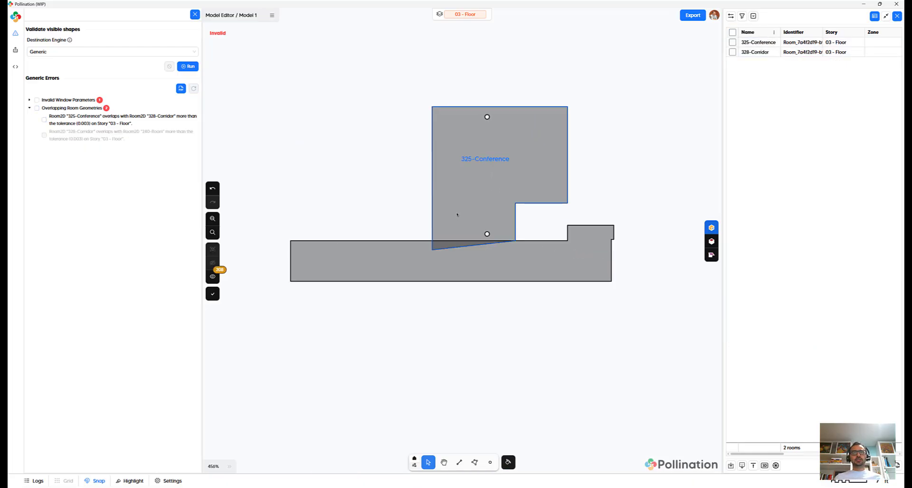
{"action": "left_click", "coordinate": [458, 215]}
{"action": "left_click", "coordinate": [465, 263], "text": "shift"}
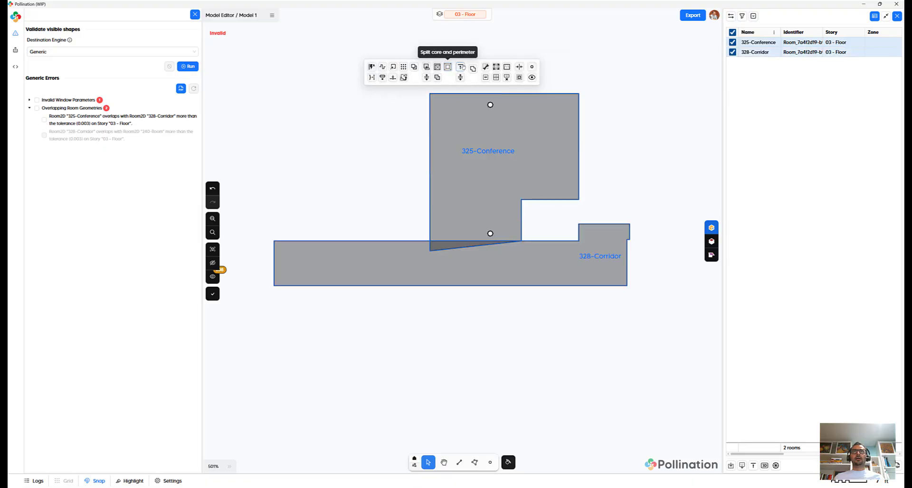
{"action": "left_click", "coordinate": [414, 67]}
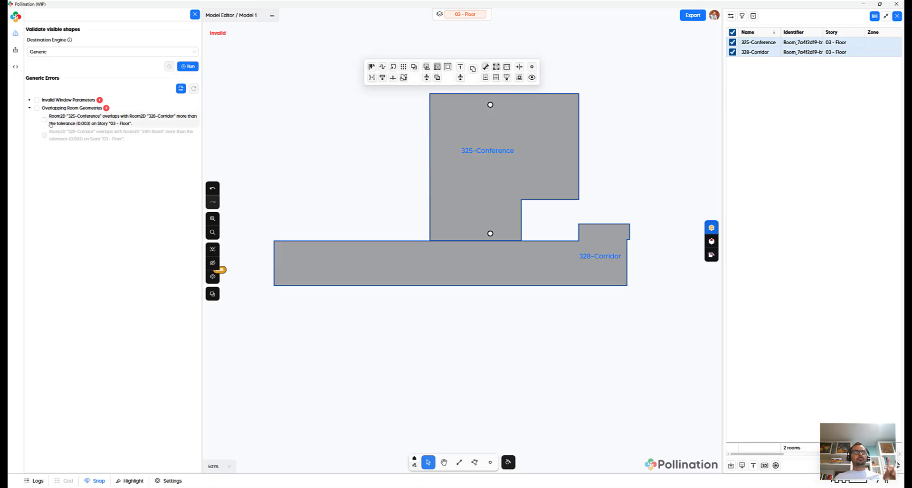
Re-validate only the overlap error between 325-Conference and 328-Corridor, and show the other rooms of the floor again.
{"action": "left_click", "coordinate": [44, 120]}
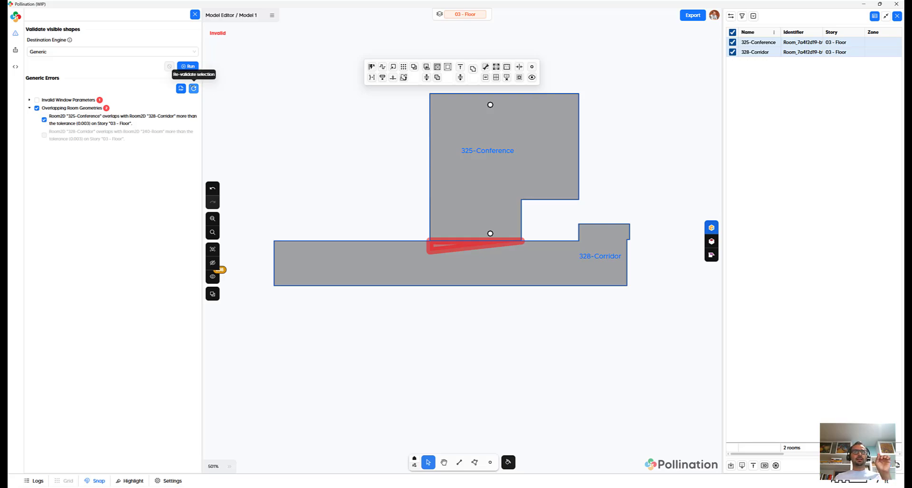
{"action": "left_click", "coordinate": [193, 89]}
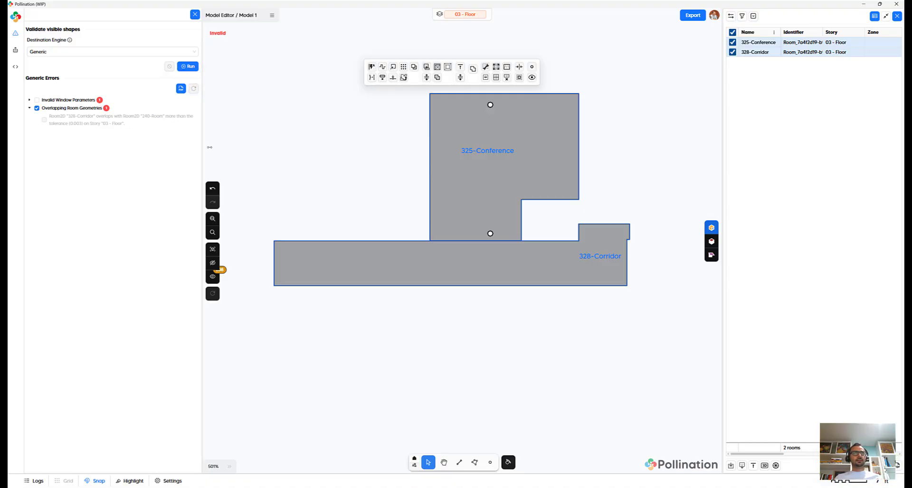
{"action": "left_click", "coordinate": [288, 148]}
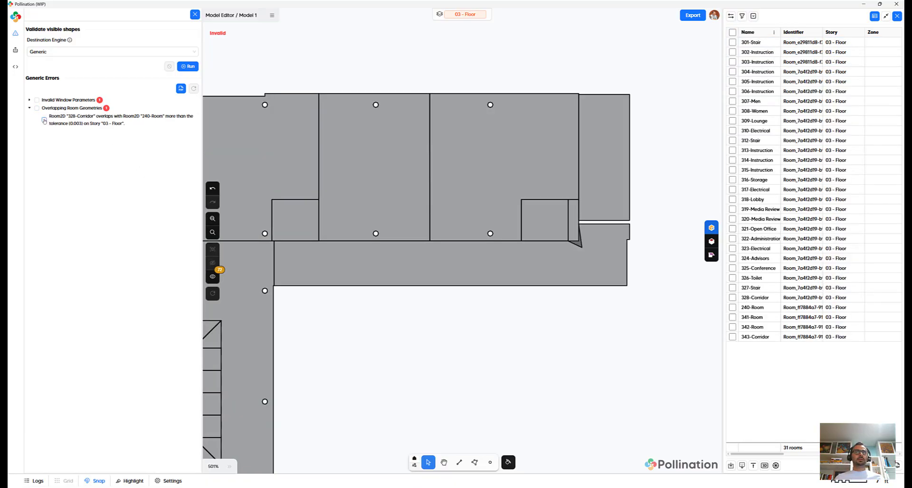
Highlight the overlap error between 328-Corridor and 240-Room in the plan, and clear the selection.
{"action": "left_click", "coordinate": [44, 121]}
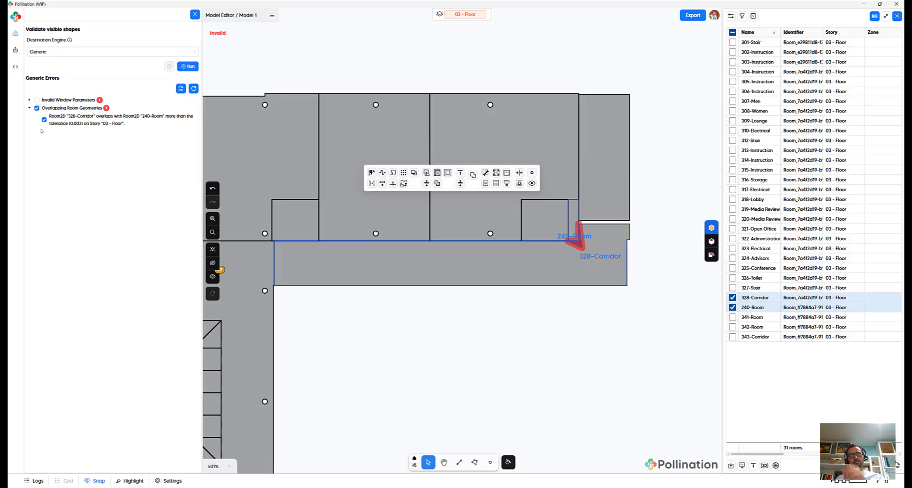
{"action": "left_click", "coordinate": [558, 351]}
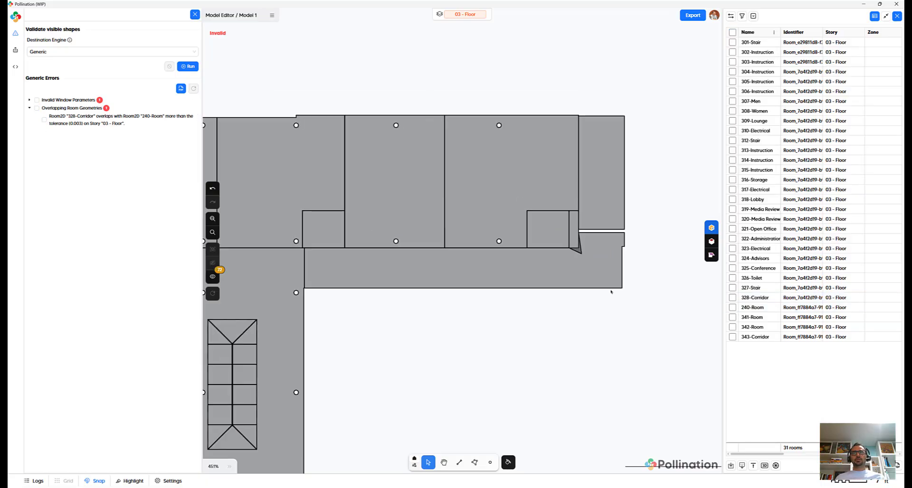
Try to generate the validation report, also with the Invalid Window Parameters error selected, and clear the selection.
{"action": "scroll", "coordinate": [513, 204], "scroll_direction": "down", "scroll_amount": 3}
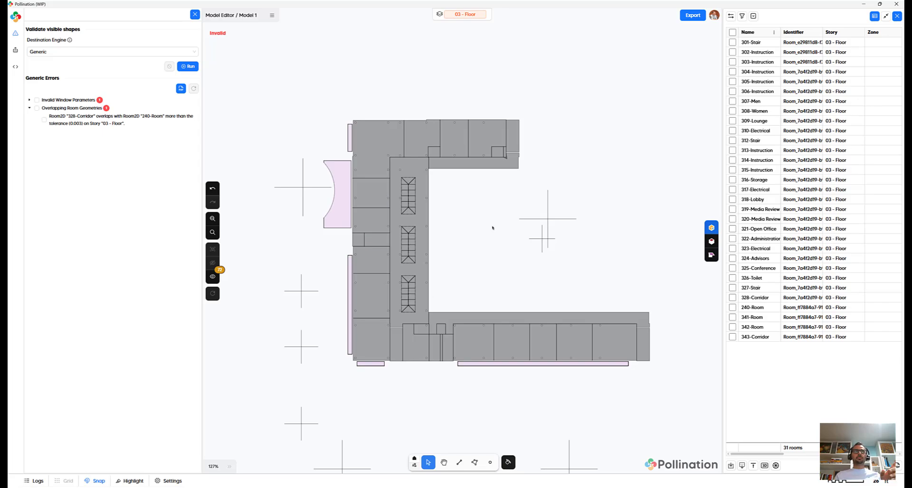
{"action": "left_click", "coordinate": [181, 90]}
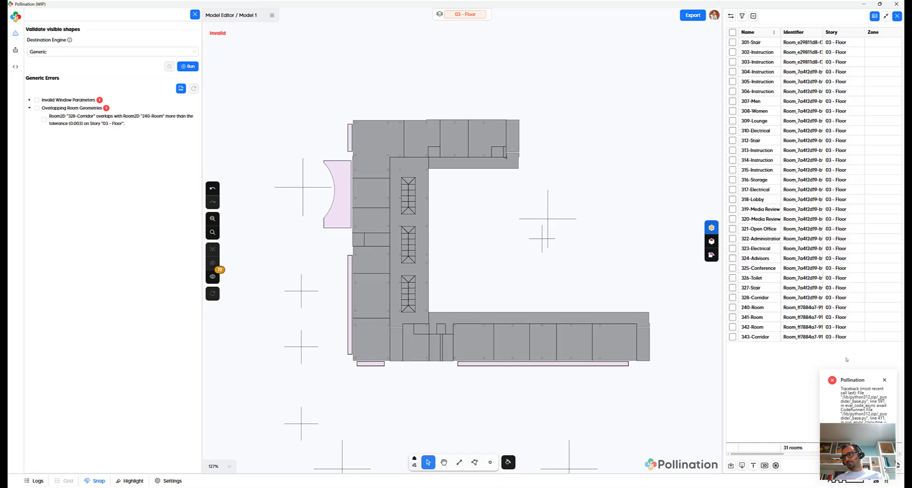
{"action": "left_click", "coordinate": [883, 382]}
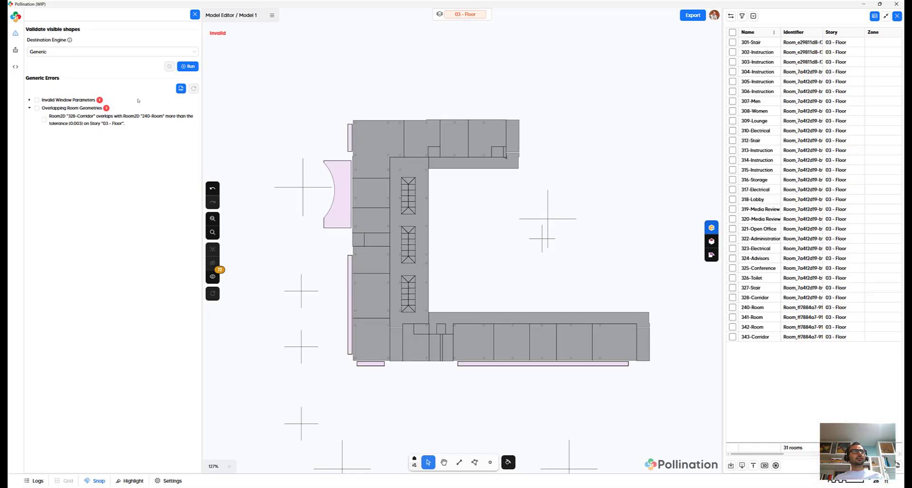
{"action": "left_click", "coordinate": [180, 88]}
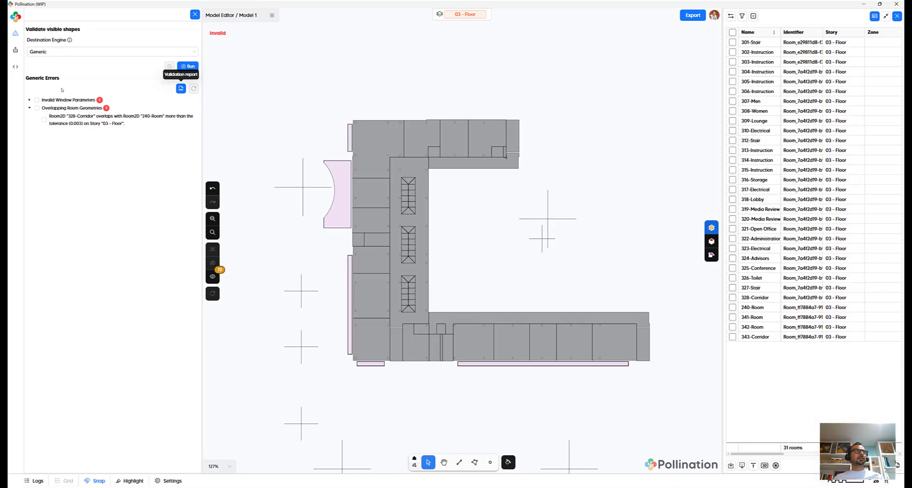
{"action": "left_click", "coordinate": [37, 100]}
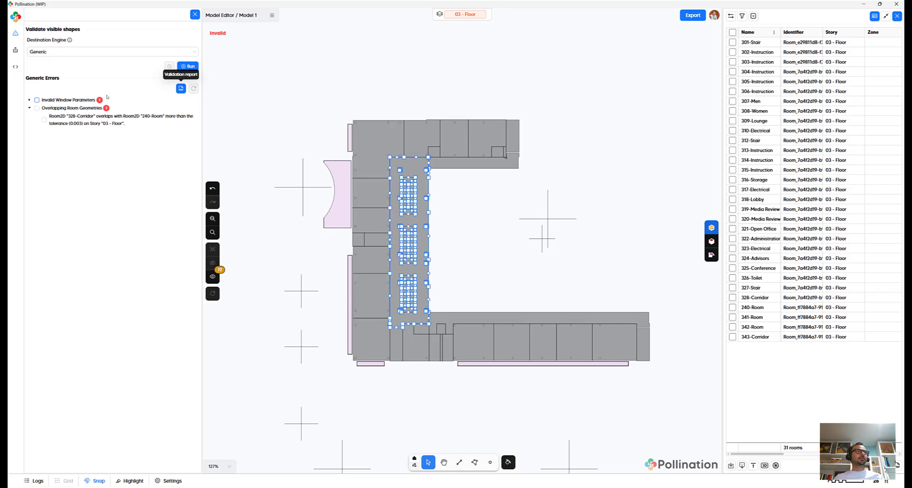
{"action": "left_click", "coordinate": [182, 91]}
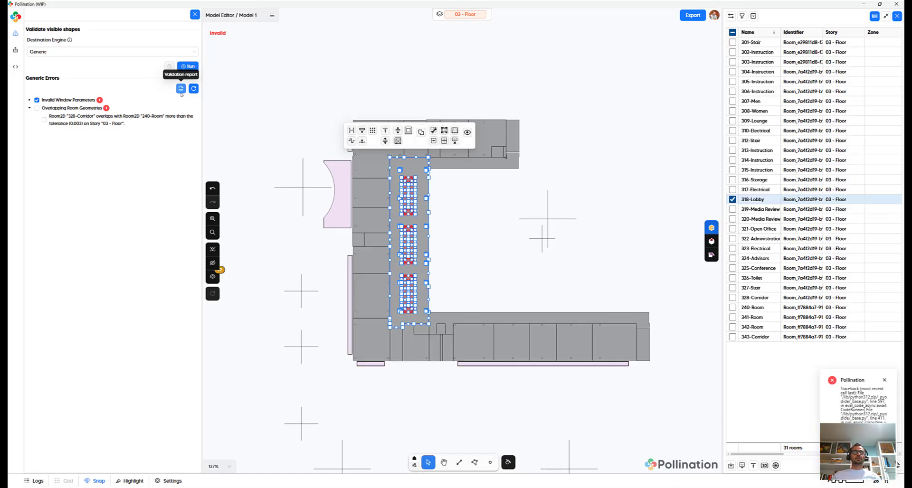
{"action": "left_click", "coordinate": [448, 97]}
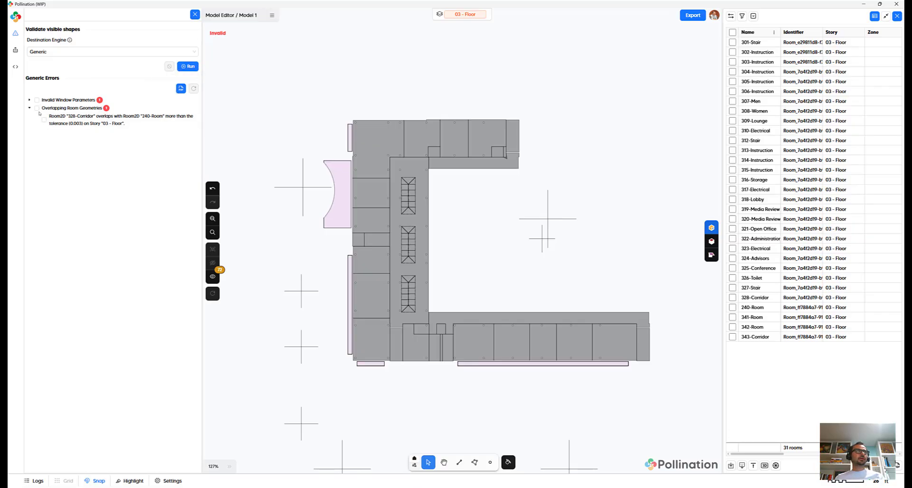
Repair the overlapping skylights of 318-Lobby with the Rectangle option, re-validate only that window error, and clear the selection.
{"action": "left_click", "coordinate": [30, 99]}
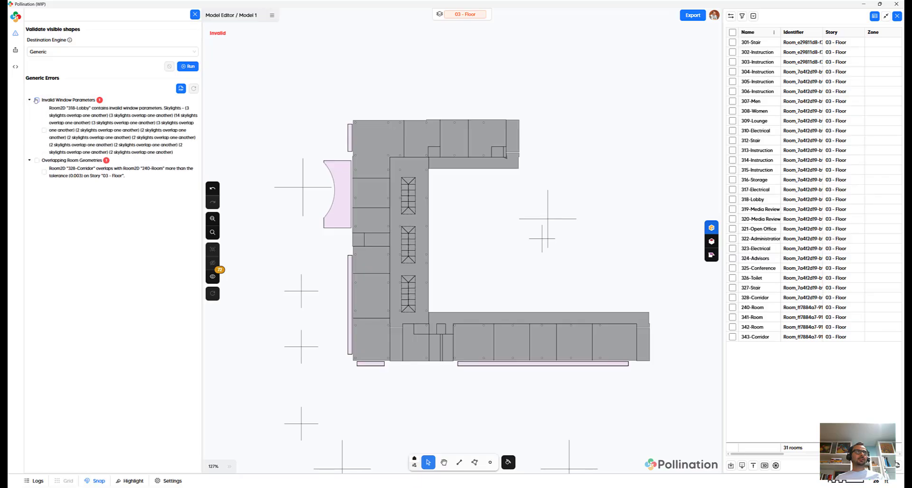
{"action": "left_click", "coordinate": [37, 100]}
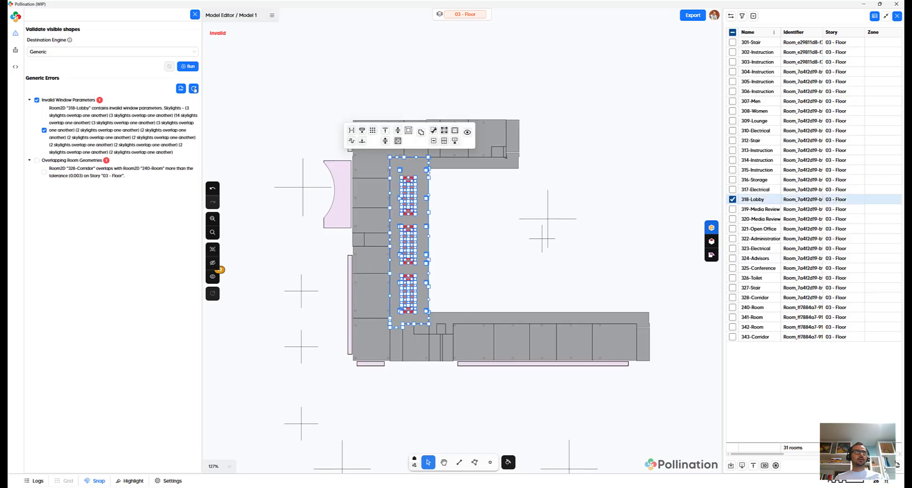
{"action": "left_click", "coordinate": [434, 131]}
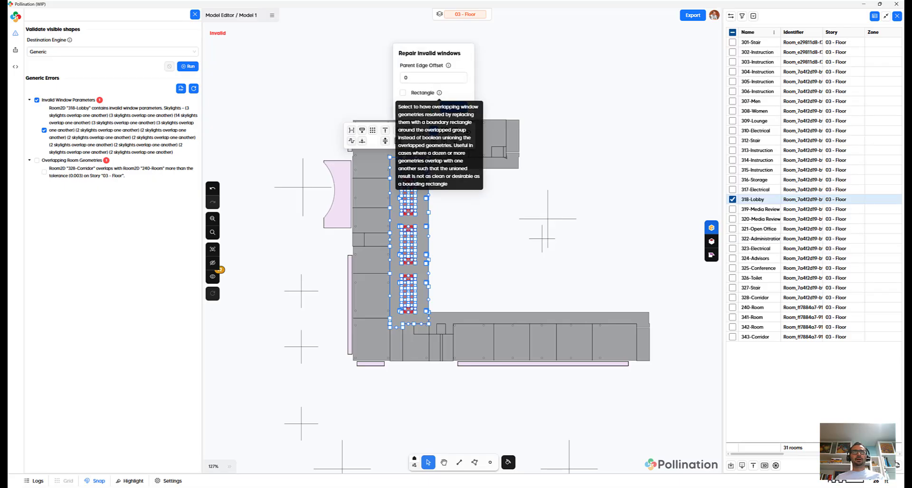
{"action": "left_click", "coordinate": [402, 93]}
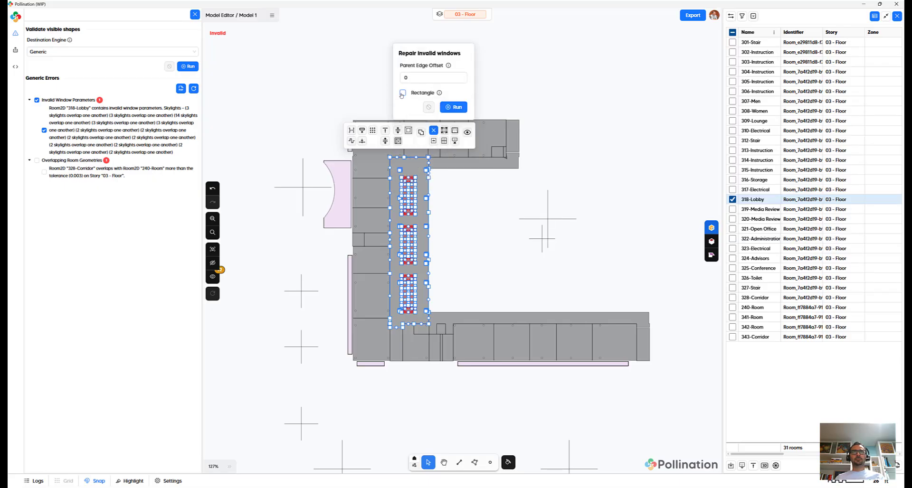
{"action": "left_click", "coordinate": [450, 109]}
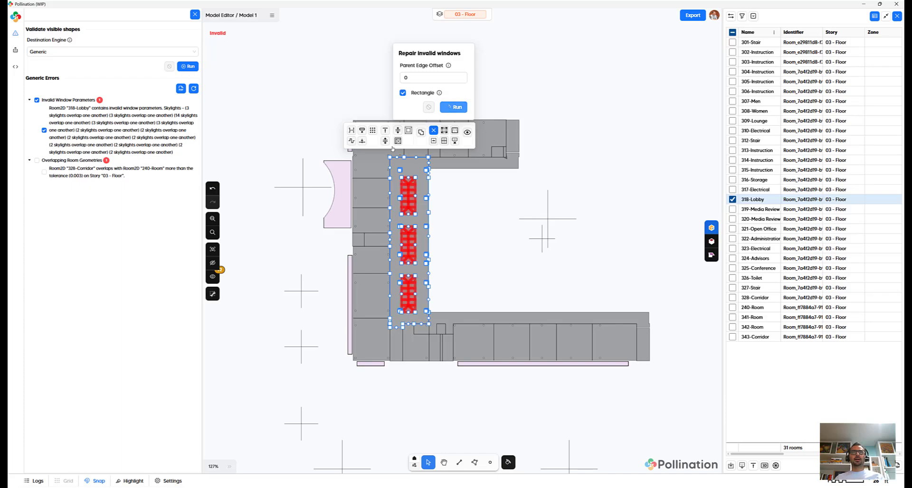
{"action": "left_click", "coordinate": [192, 89]}
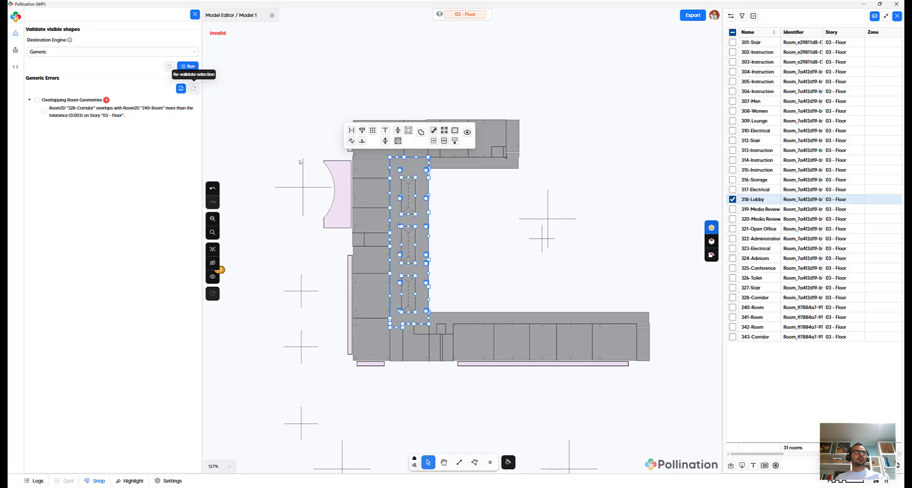
{"action": "left_click", "coordinate": [475, 215]}
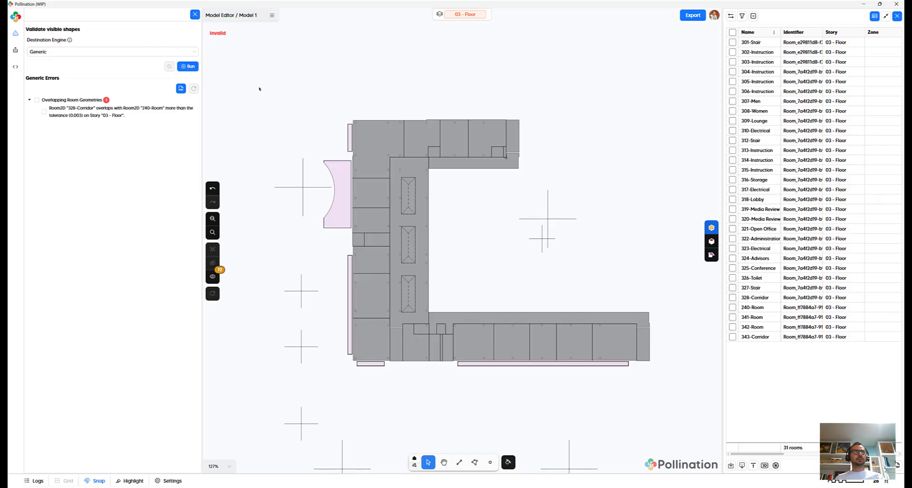
Generate the validation report for the remaining error and open the downloaded Pollination Model Validation (1).pdf.
{"action": "left_click", "coordinate": [179, 89]}
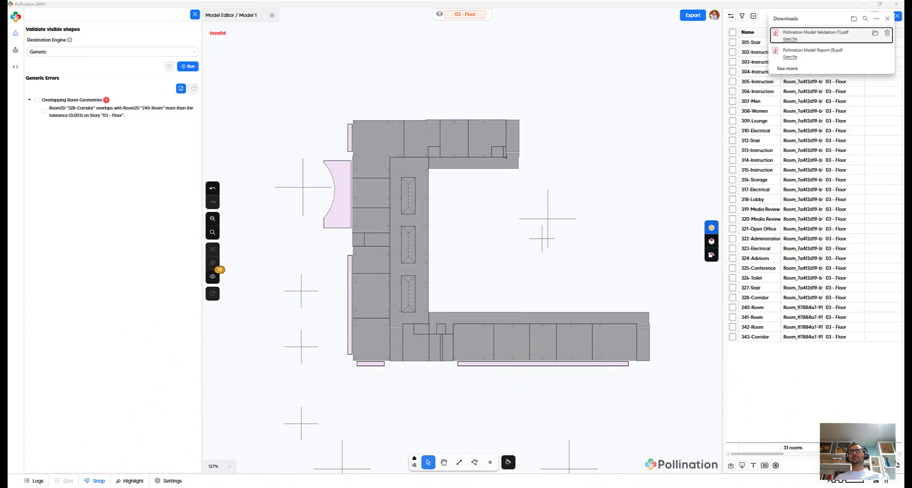
{"action": "left_click", "coordinate": [834, 34]}
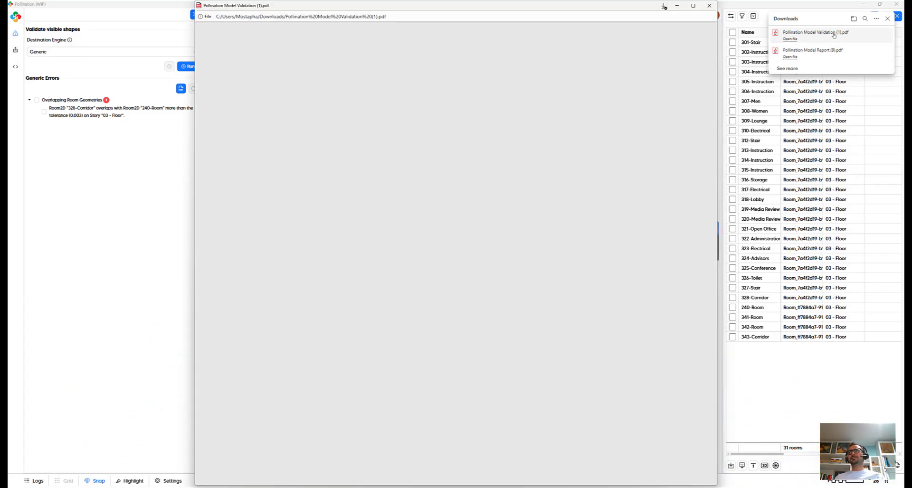
Review the report's table of contents, Overlapping Room Geometries section and 328-Corridor 240-Room plan, and close the PDF.
{"action": "scroll", "coordinate": [473, 163], "scroll_direction": "down", "scroll_amount": 5}
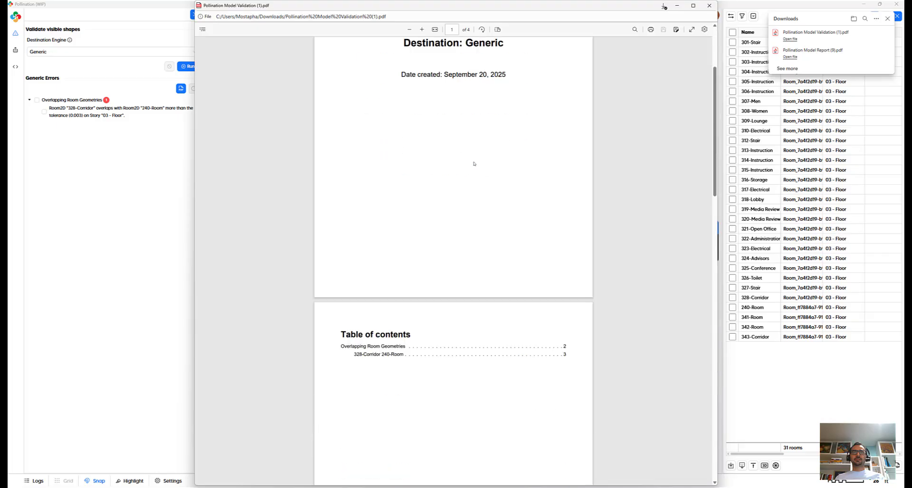
{"action": "scroll", "coordinate": [424, 199], "scroll_direction": "down", "scroll_amount": 3}
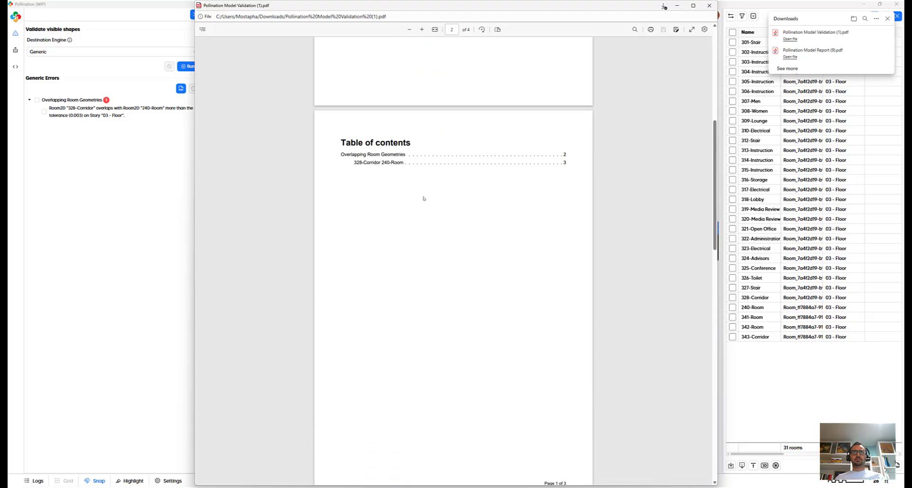
{"action": "left_click", "coordinate": [376, 156]}
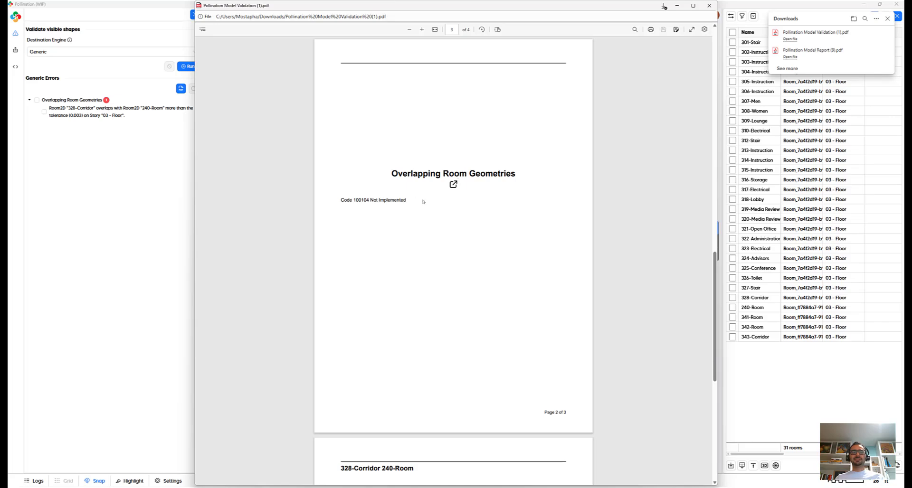
{"action": "scroll", "coordinate": [423, 201], "scroll_direction": "down", "scroll_amount": 6}
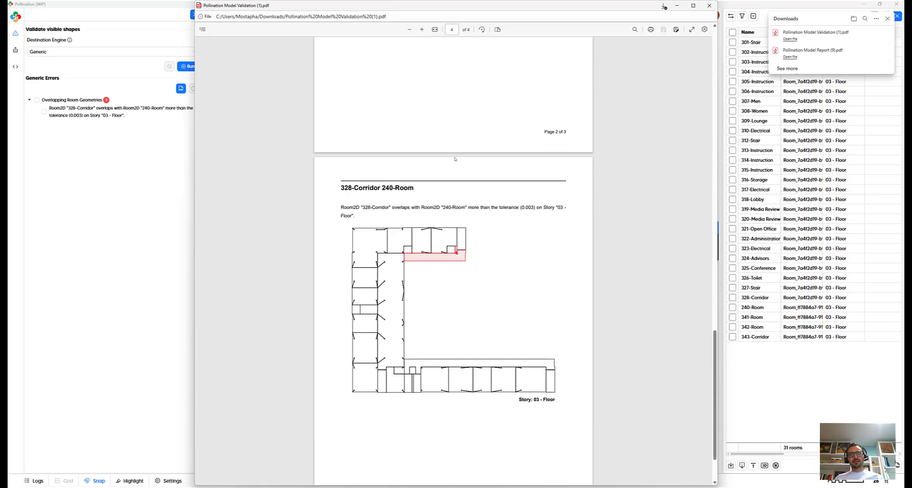
{"action": "scroll", "coordinate": [457, 259], "scroll_direction": "up", "scroll_amount": 10, "text": "ctrl"}
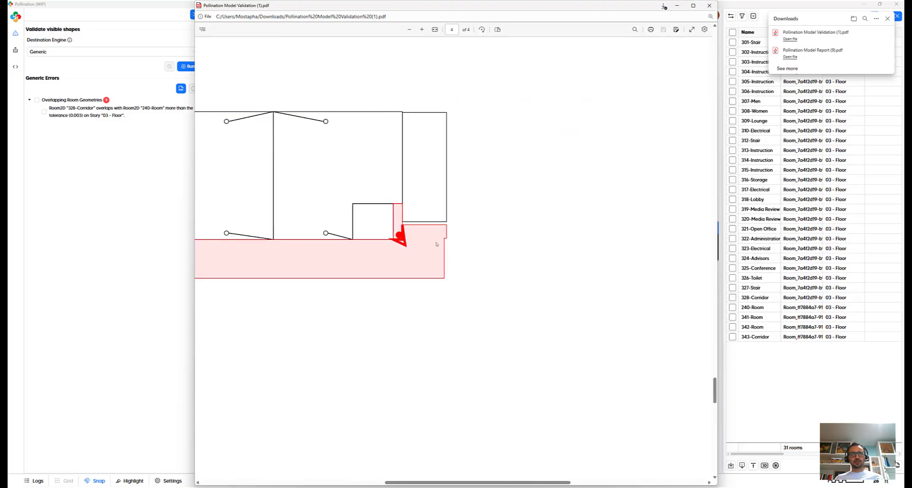
{"action": "scroll", "coordinate": [437, 244], "scroll_direction": "down", "scroll_amount": 8, "text": "ctrl"}
{"action": "scroll", "coordinate": [450, 289], "scroll_direction": "up", "scroll_amount": 2, "text": "ctrl"}
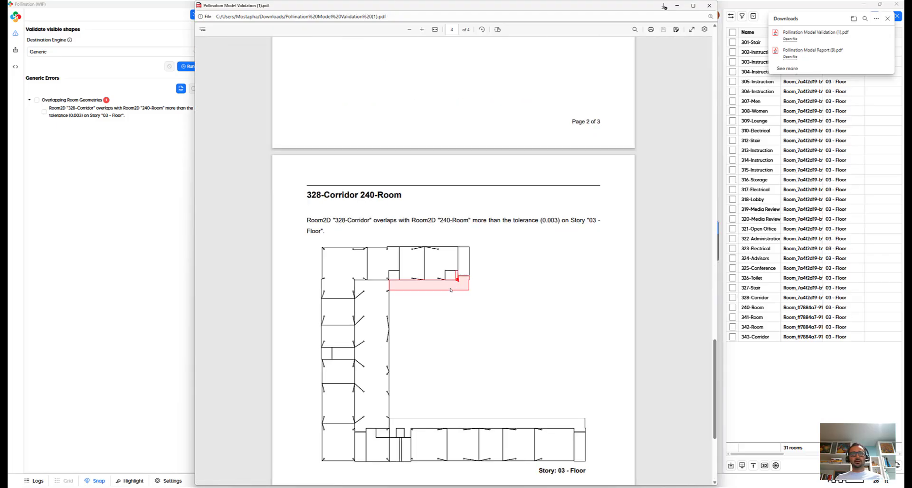
{"action": "scroll", "coordinate": [460, 273], "scroll_direction": "down", "scroll_amount": 4}
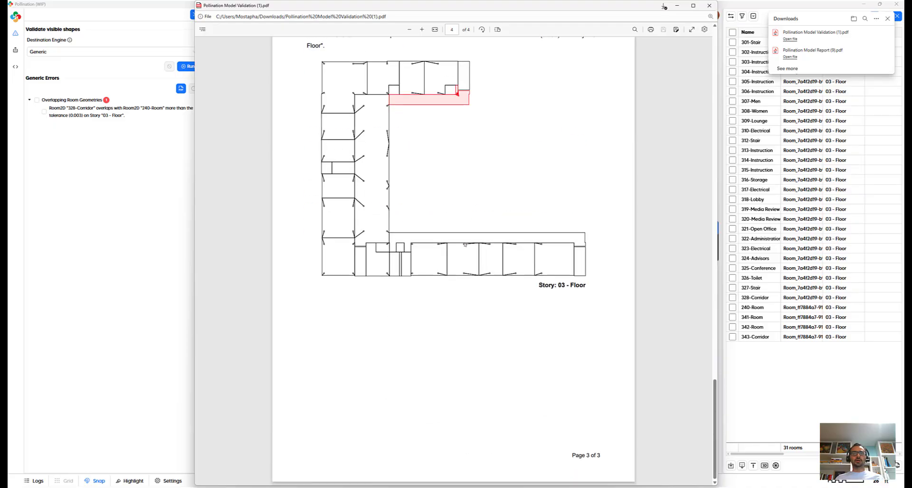
{"action": "scroll", "coordinate": [465, 245], "scroll_direction": "up", "scroll_amount": 3}
{"action": "scroll", "coordinate": [460, 257], "scroll_direction": "up", "scroll_amount": 2, "text": "ctrl"}
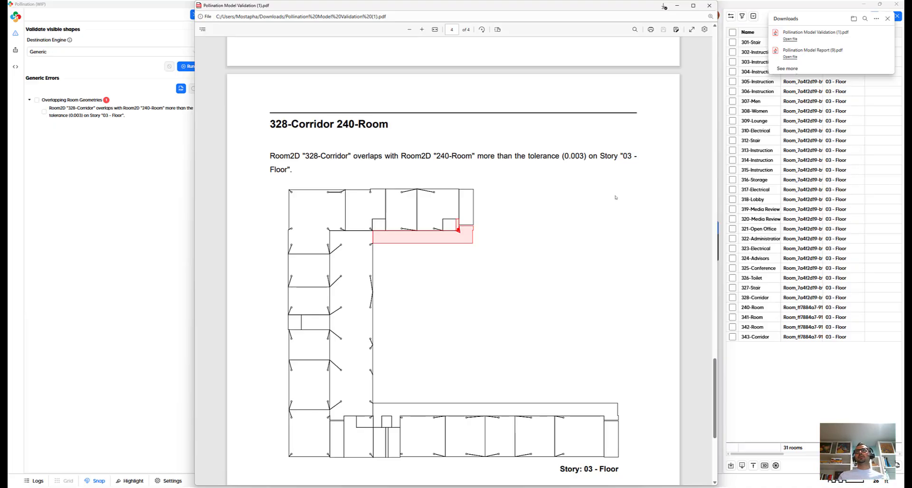
{"action": "left_click", "coordinate": [709, 6]}
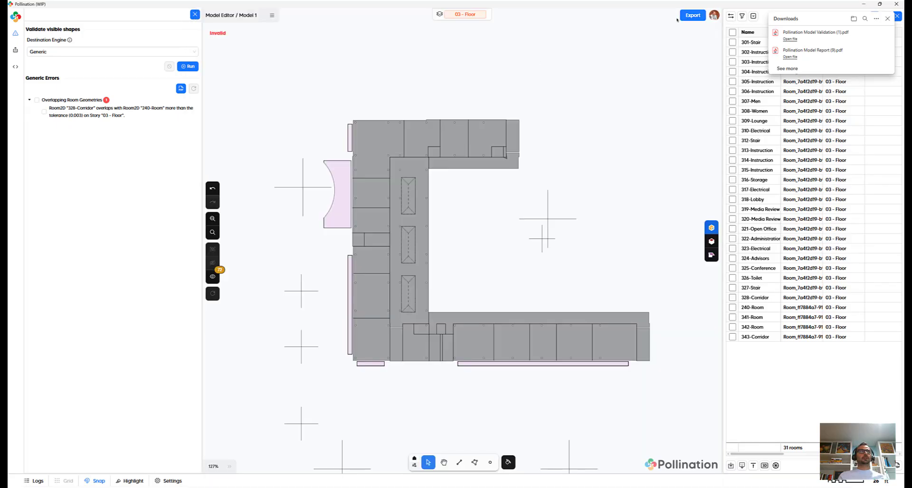
Open the export settings for the visible shapes, set the file format to GEM, and dismiss the downloads list.
{"action": "left_click", "coordinate": [18, 53]}
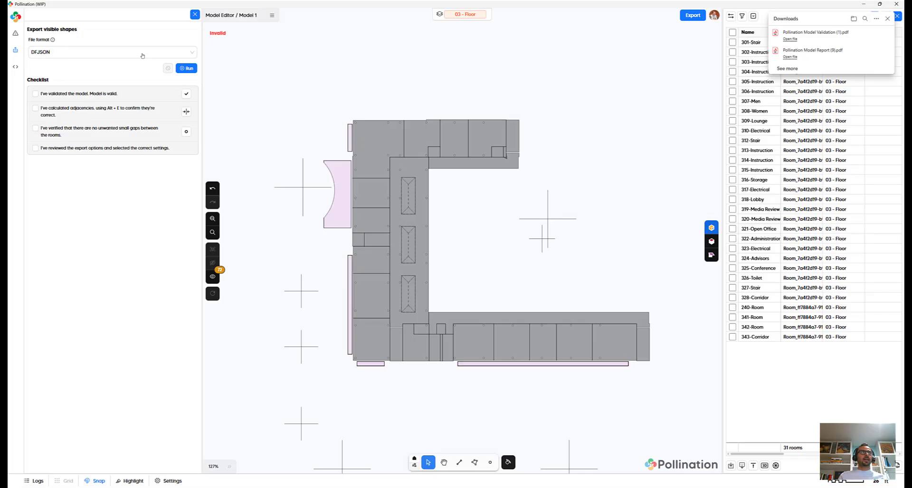
{"action": "left_click", "coordinate": [123, 51]}
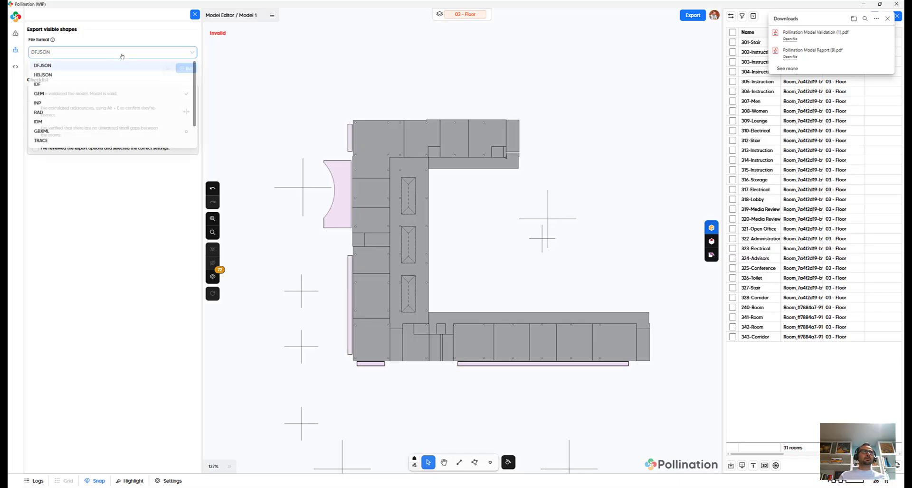
{"action": "left_click", "coordinate": [83, 94]}
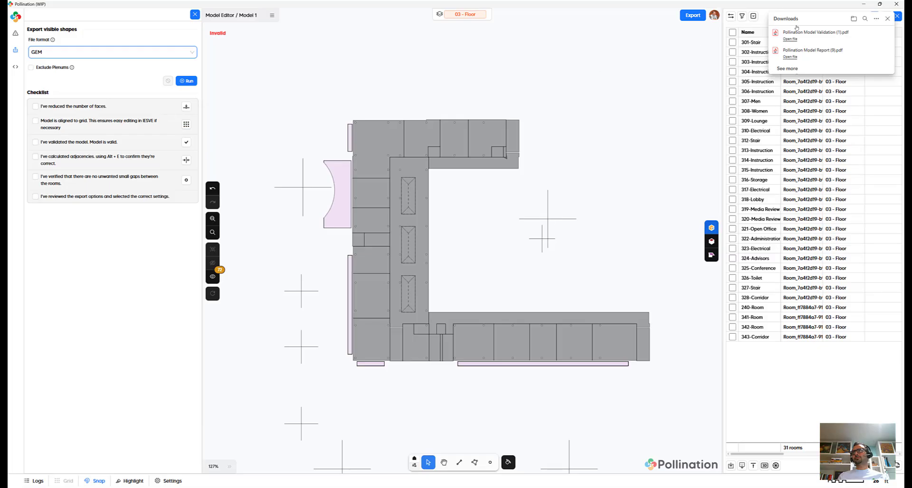
{"action": "left_click", "coordinate": [886, 20]}
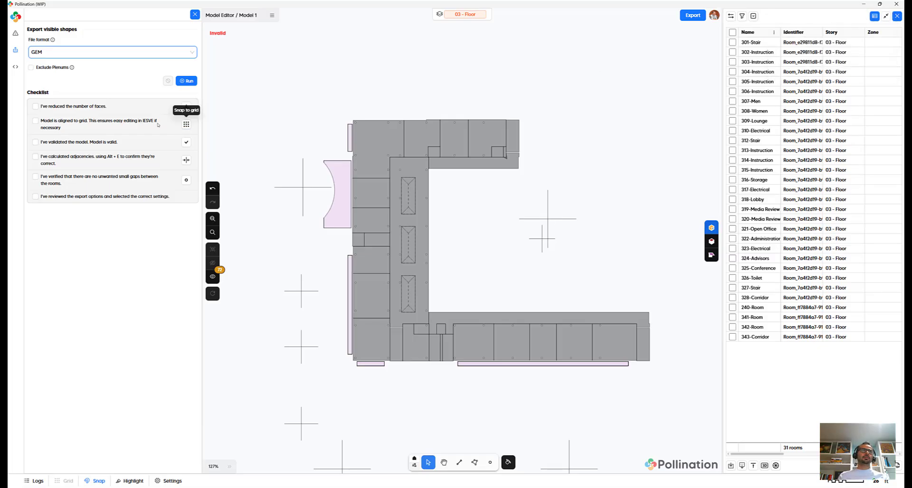
Snap the model to a 0.5 ft grid from the export checklist, and mark the grid alignment item as done.
{"action": "left_click", "coordinate": [186, 123]}
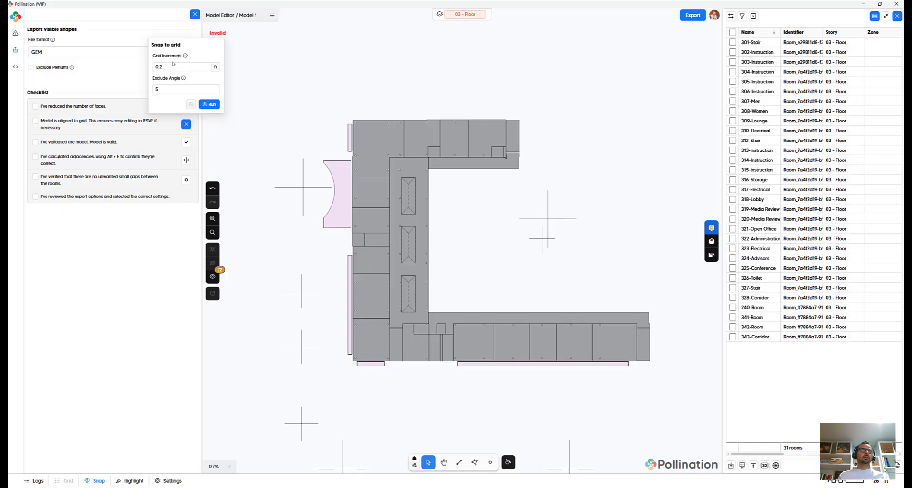
{"action": "left_click", "coordinate": [169, 67]}
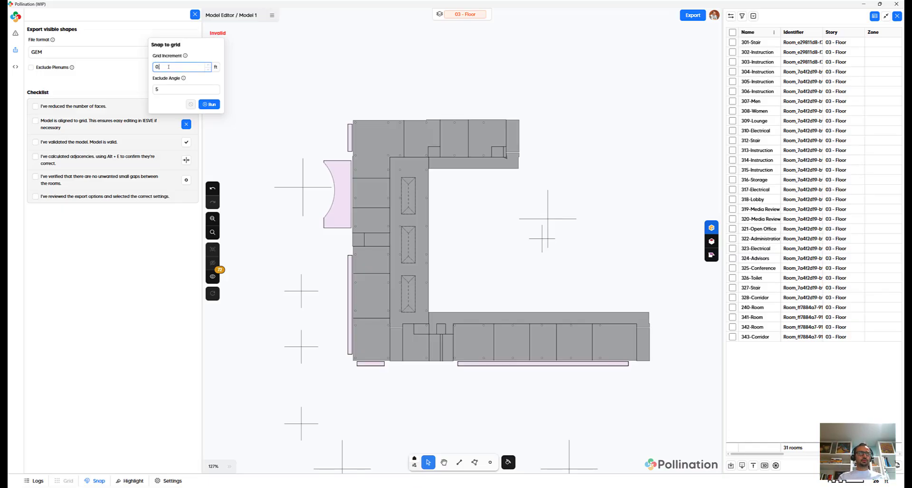
{"action": "left_click", "coordinate": [209, 104]}
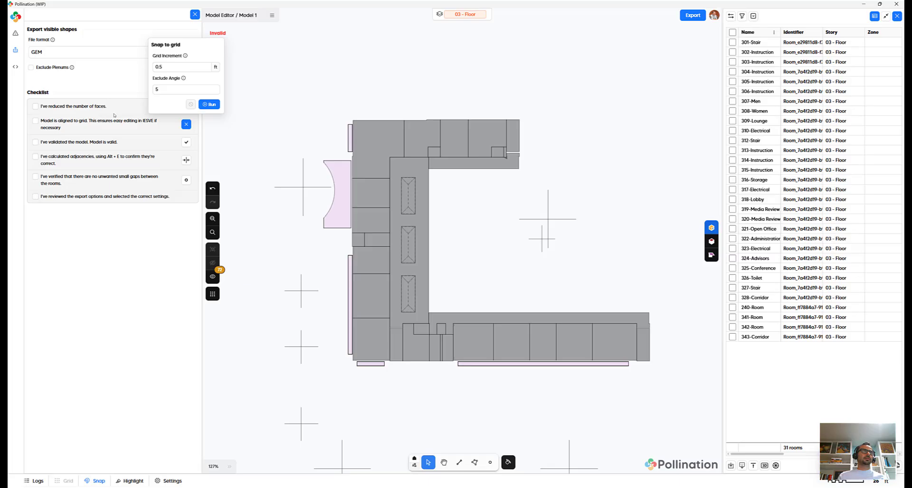
{"action": "left_click", "coordinate": [36, 121]}
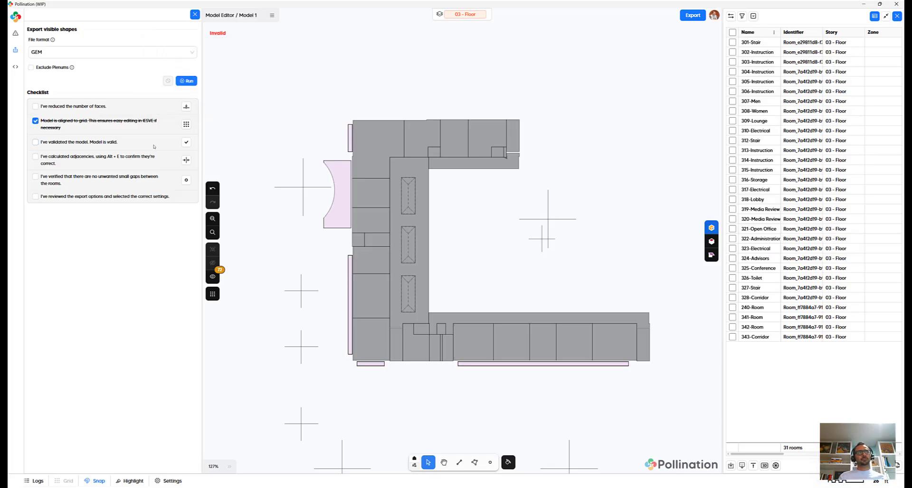
Run the model validation from the export checklist with IES-VE as the destination engine.
{"action": "left_click", "coordinate": [186, 142]}
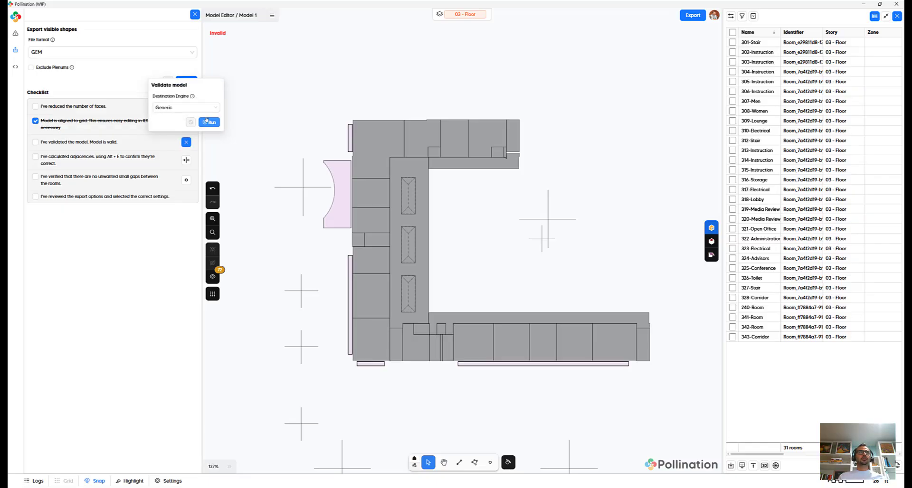
{"action": "left_click", "coordinate": [207, 109]}
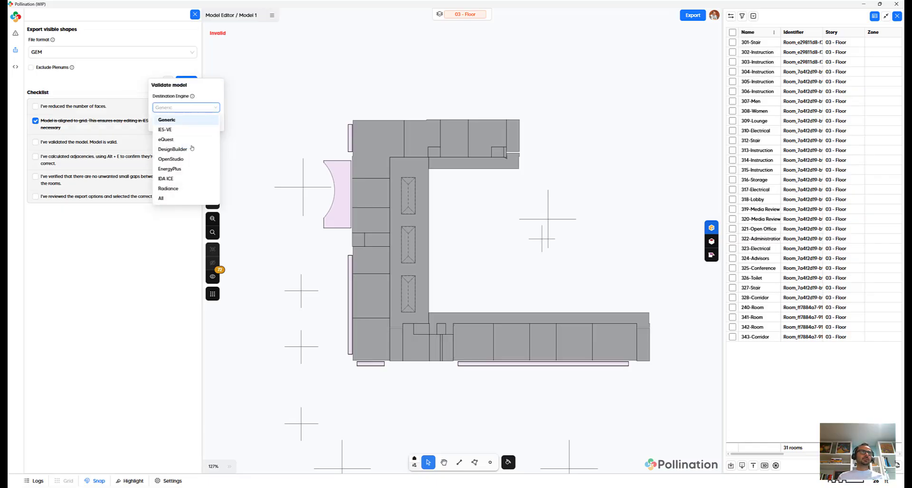
{"action": "left_click", "coordinate": [179, 129]}
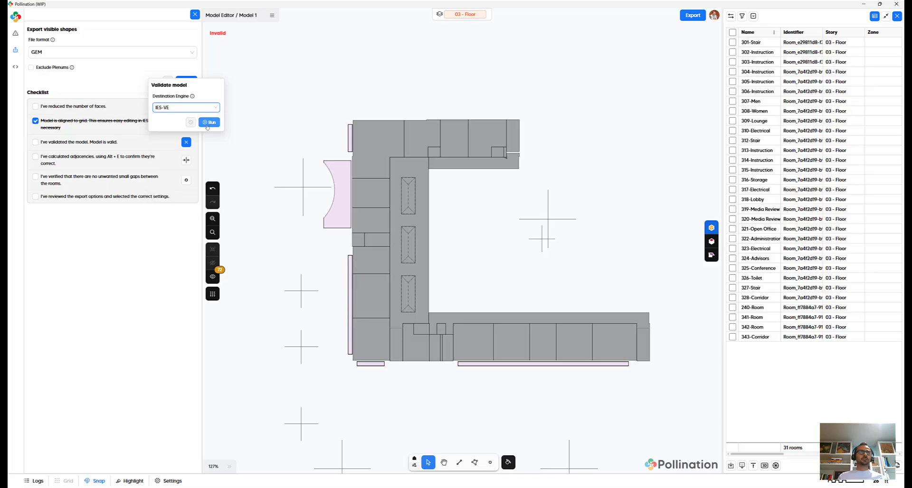
{"action": "left_click", "coordinate": [208, 123]}
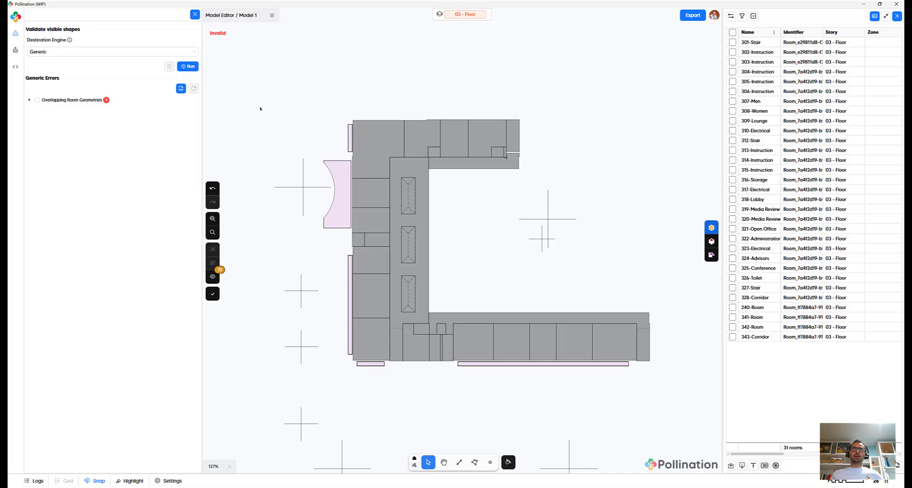
Remove the overlap between 240-Room and 328-Corridor by subtracting the two rooms on 03 - Floor.
{"action": "scroll", "coordinate": [475, 122], "scroll_direction": "up", "scroll_amount": 6}
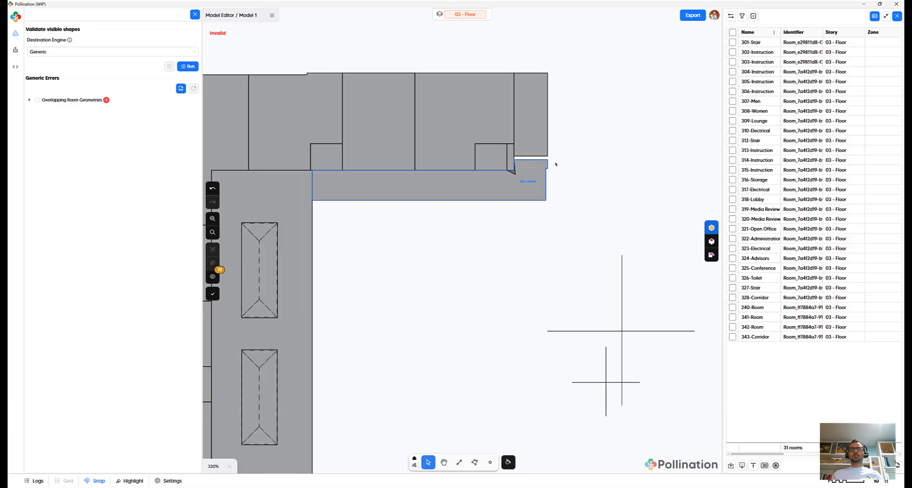
{"action": "left_click", "coordinate": [516, 198]}
{"action": "left_click_drag", "start_coordinate": [516, 198], "coordinate": [555, 180]}
{"action": "scroll", "coordinate": [537, 165], "scroll_direction": "up", "scroll_amount": 4}
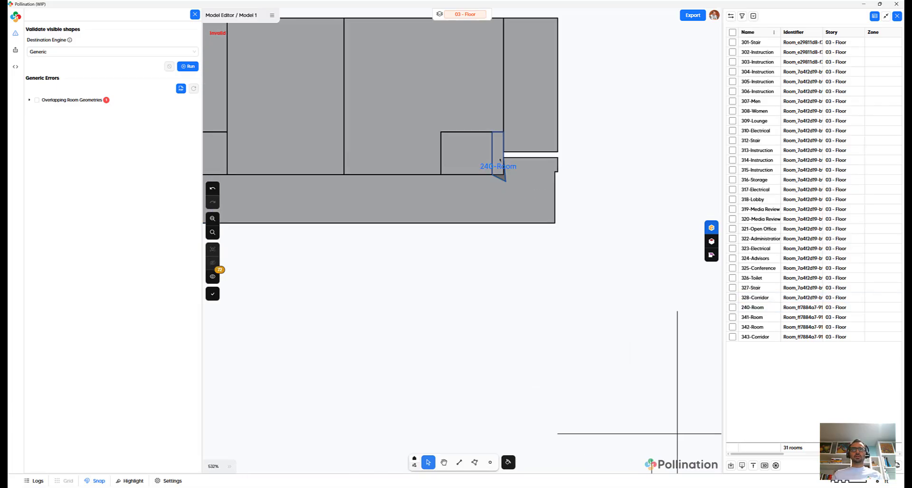
{"action": "left_click", "coordinate": [500, 160]}
{"action": "left_click", "coordinate": [523, 181], "text": "shift"}
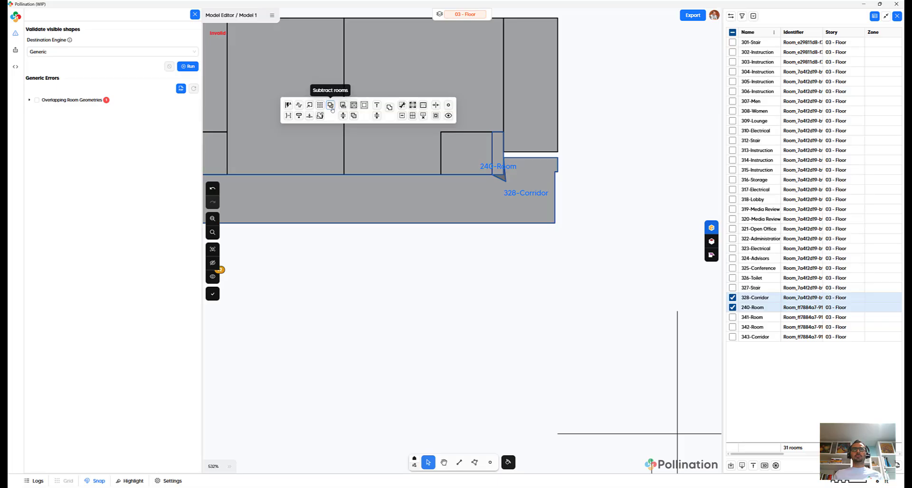
{"action": "left_click", "coordinate": [331, 106]}
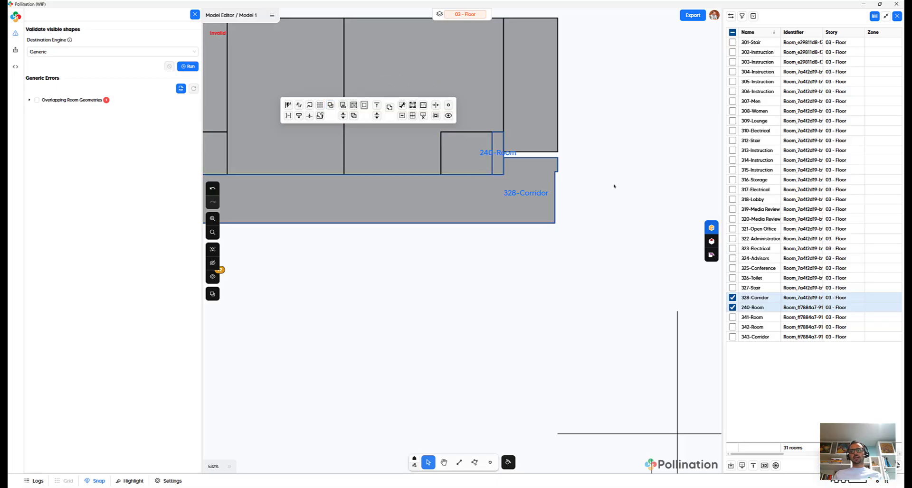
{"action": "left_click", "coordinate": [614, 187]}
{"action": "scroll", "coordinate": [614, 186], "scroll_direction": "down", "scroll_amount": 10}
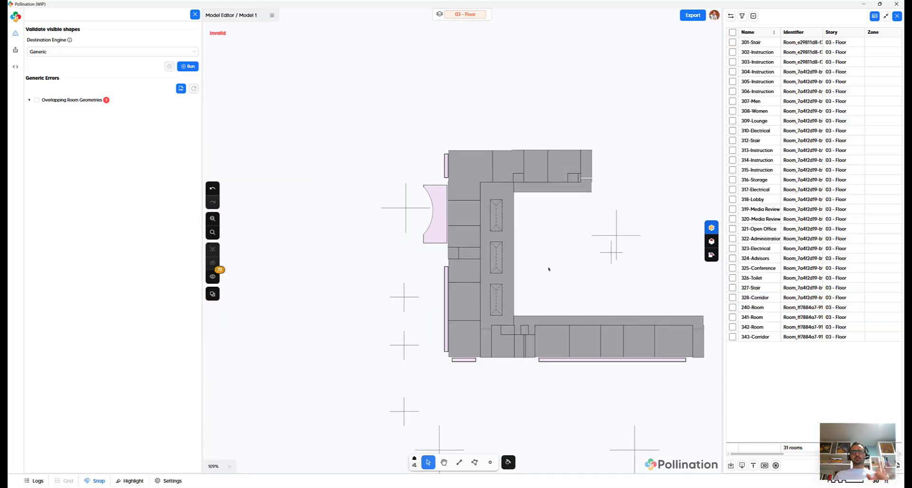
{"action": "middle_click_drag", "start_coordinate": [547, 266], "coordinate": [472, 231]}
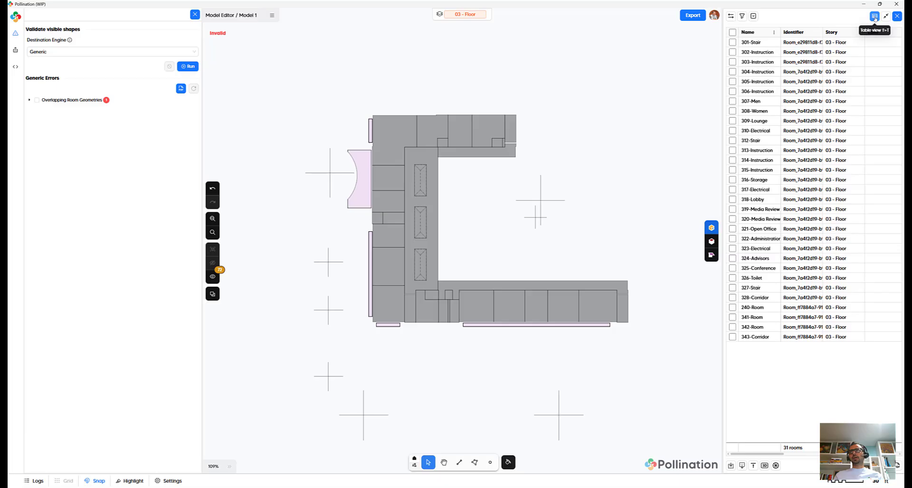
Turn off the room table view and show only the 01 - Entry Level story in the plan.
{"action": "left_click", "coordinate": [874, 15]}
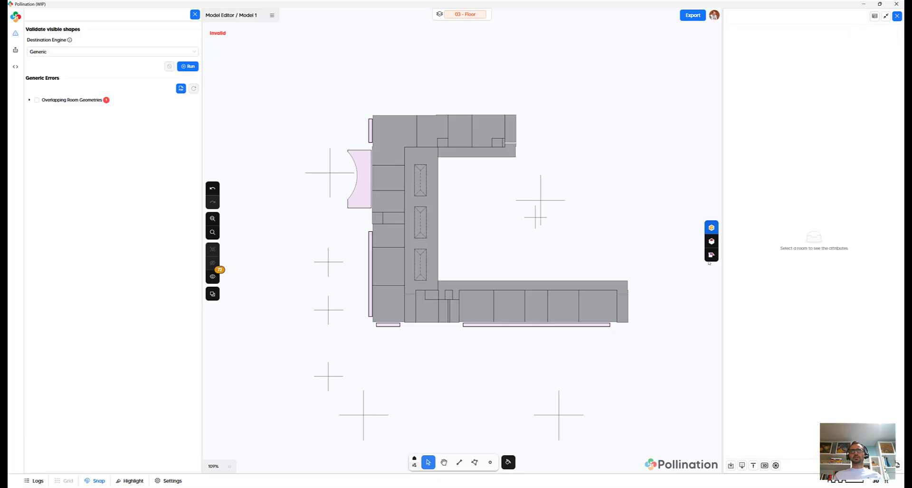
{"action": "left_click", "coordinate": [444, 14]}
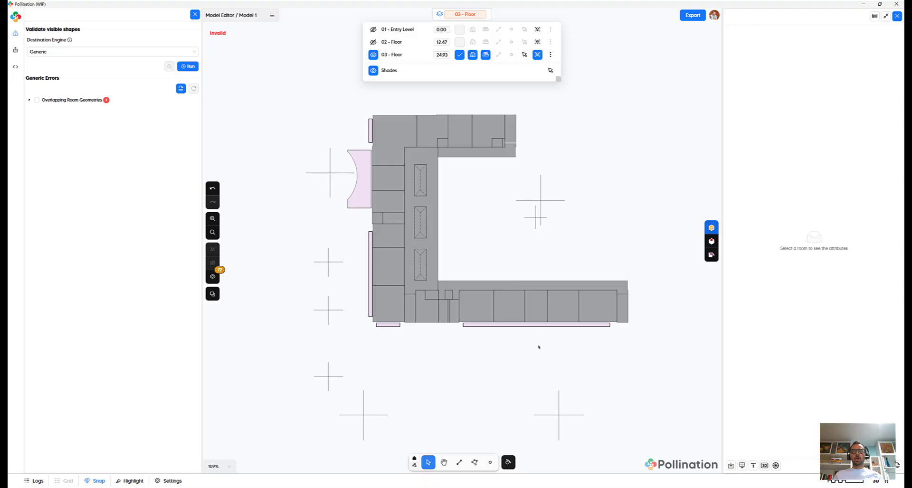
{"action": "left_click", "coordinate": [509, 462]}
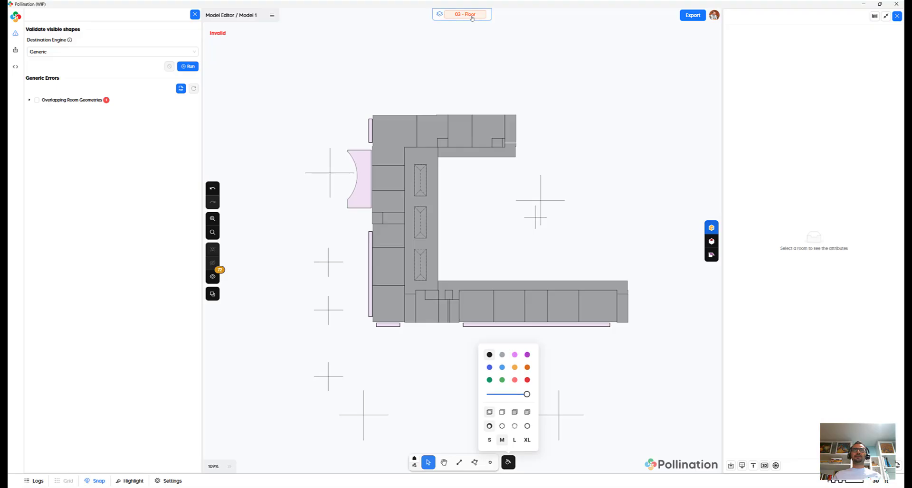
{"action": "left_click", "coordinate": [466, 14]}
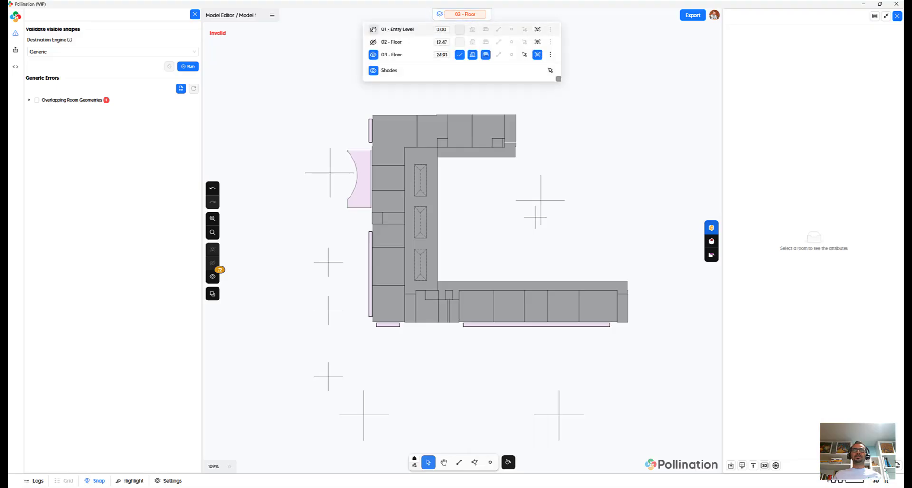
{"action": "left_click", "coordinate": [373, 29]}
{"action": "left_click", "coordinate": [373, 41]}
{"action": "left_click", "coordinate": [491, 211]}
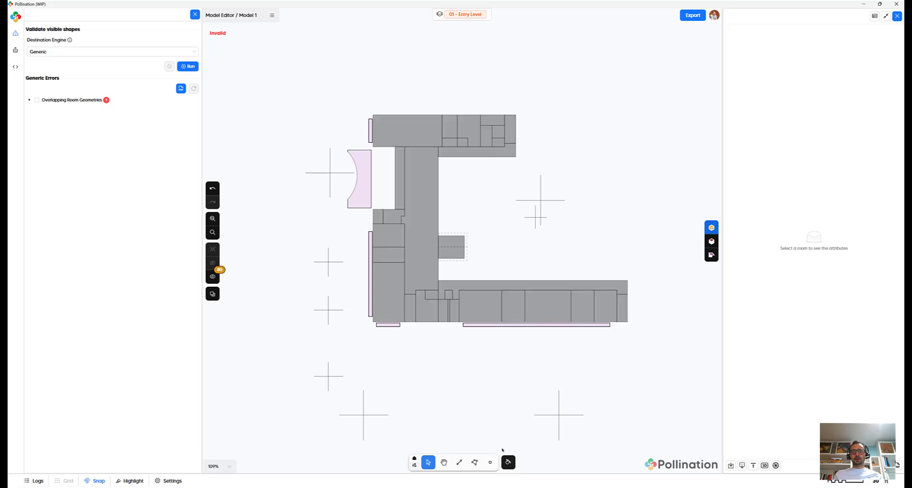
Select all shapes on 01 - Entry Level and colour them light orange.
{"action": "left_click", "coordinate": [509, 461]}
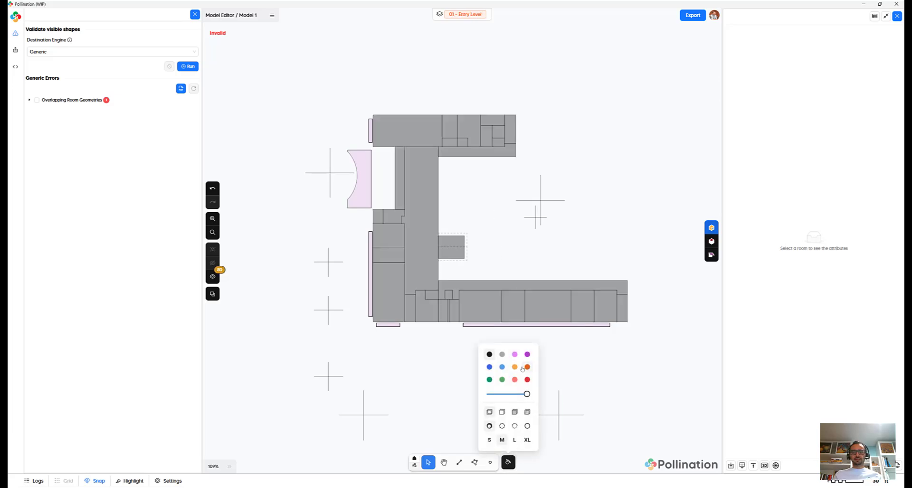
{"action": "left_click", "coordinate": [514, 367]}
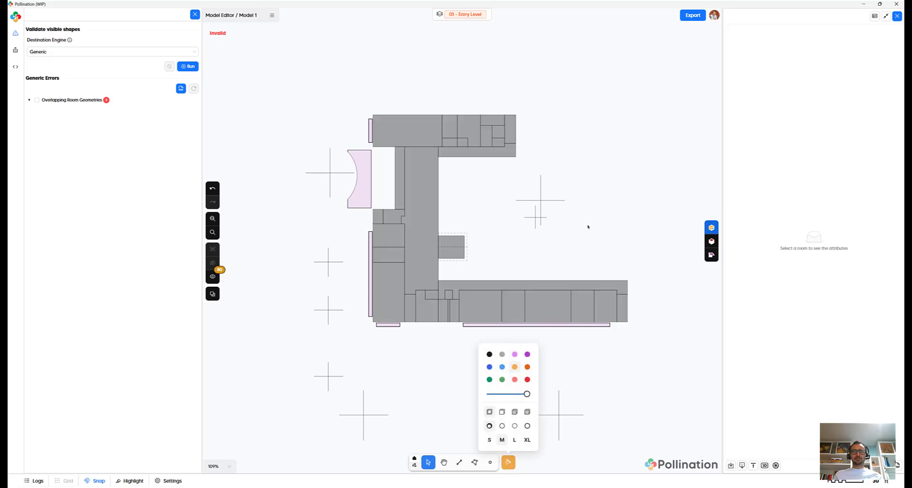
{"action": "left_click", "coordinate": [582, 176]}
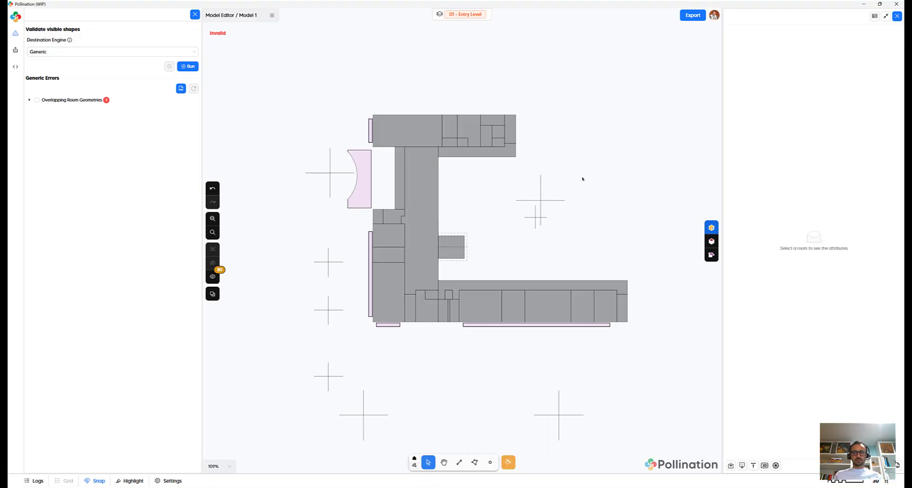
{"action": "key", "text": "ctrl+a"}
{"action": "left_click", "coordinate": [508, 462]}
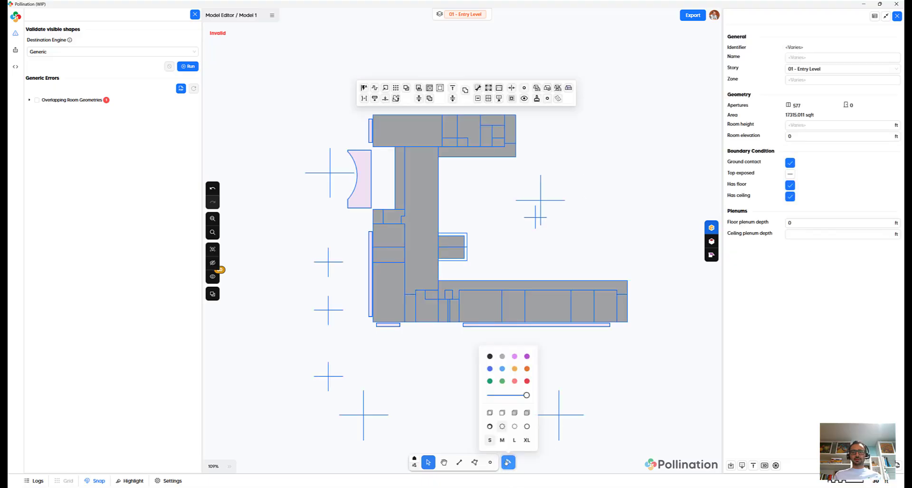
{"action": "left_click", "coordinate": [515, 366]}
{"action": "left_click", "coordinate": [490, 66]}
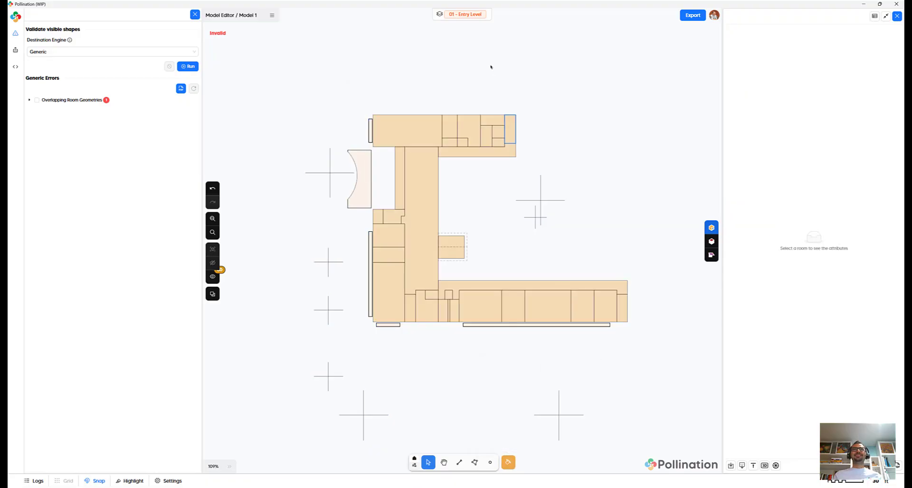
Switch to the 02 - Floor story and colour all its shapes light blue.
{"action": "left_click", "coordinate": [458, 20]}
{"action": "left_click", "coordinate": [485, 188]}
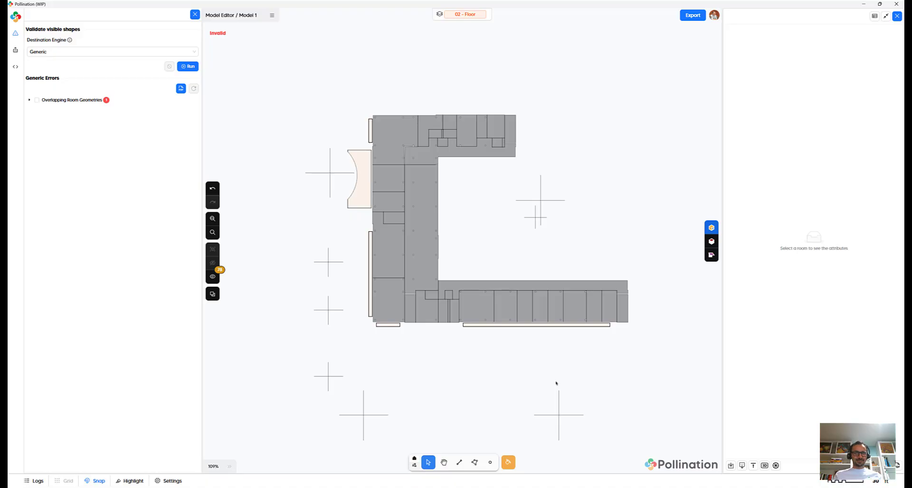
{"action": "key", "text": "ctrl+a"}
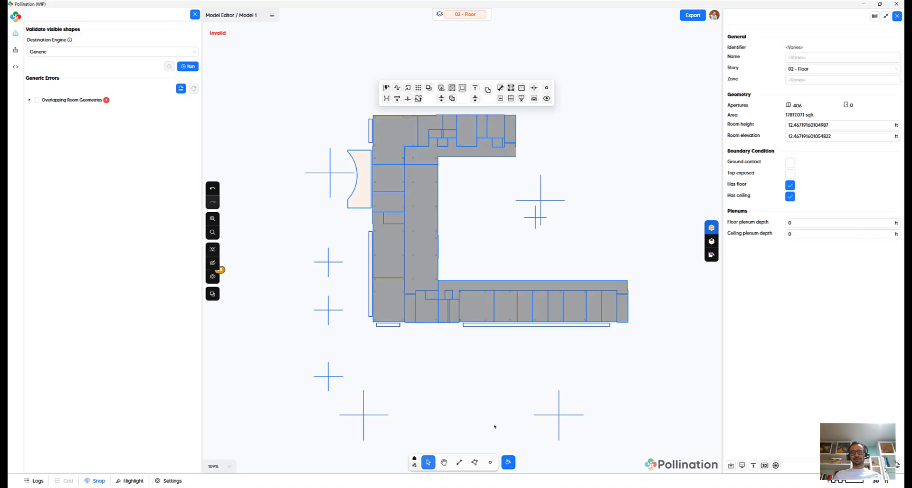
{"action": "left_click", "coordinate": [508, 461]}
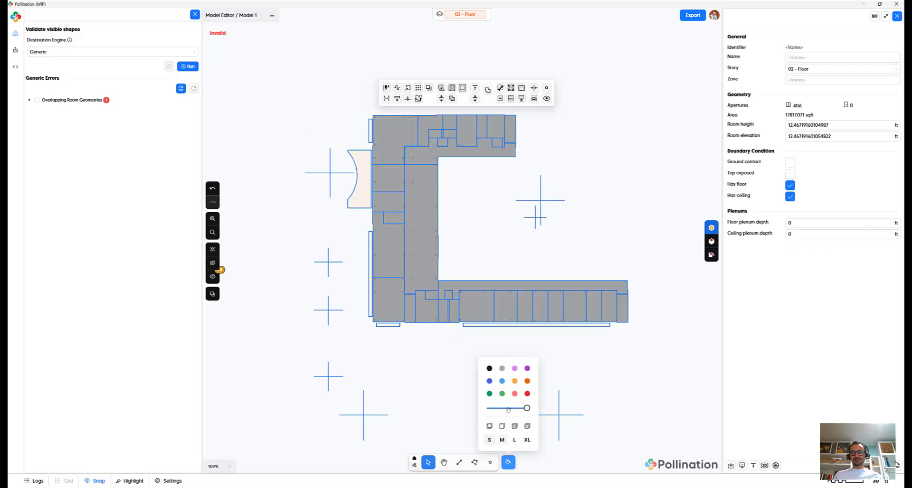
{"action": "left_click", "coordinate": [502, 381]}
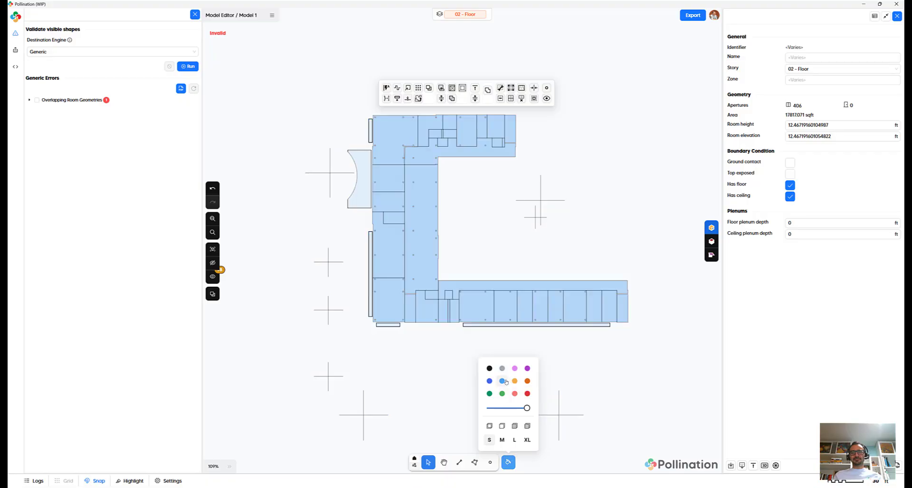
{"action": "left_click", "coordinate": [604, 361]}
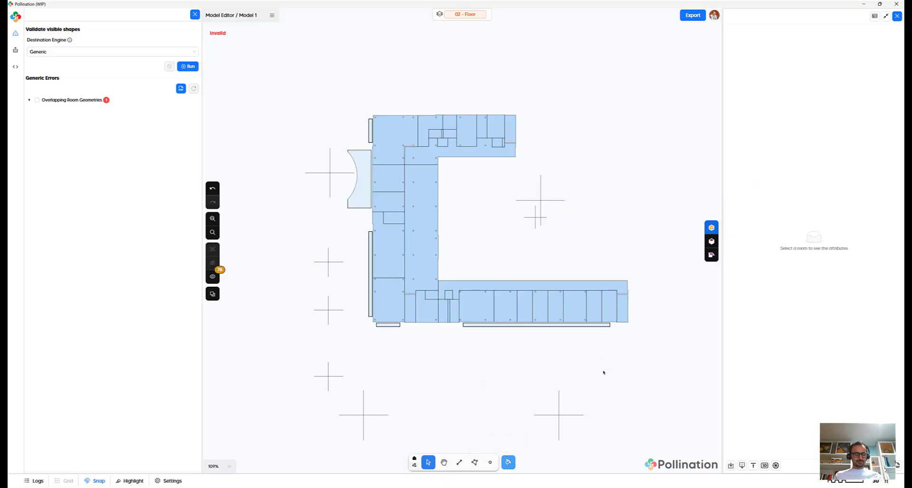
Show 01 - Entry Level together with 02 - Floor and compare where the two coloured floor plans differ.
{"action": "left_click", "coordinate": [484, 13]}
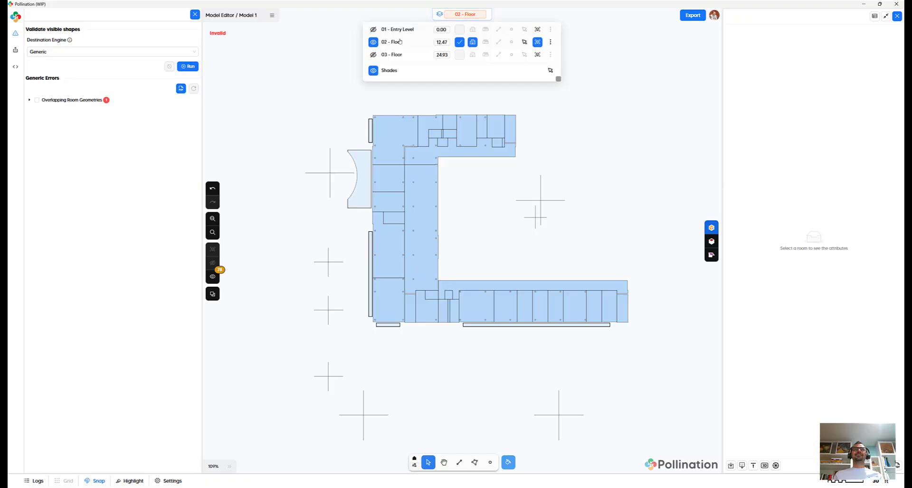
{"action": "left_click", "coordinate": [373, 31]}
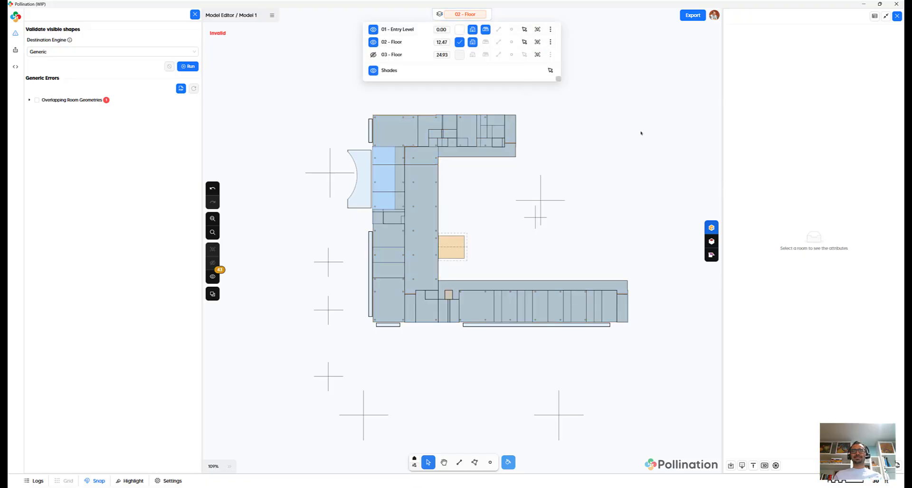
{"action": "scroll", "coordinate": [455, 280], "scroll_direction": "up", "scroll_amount": 3}
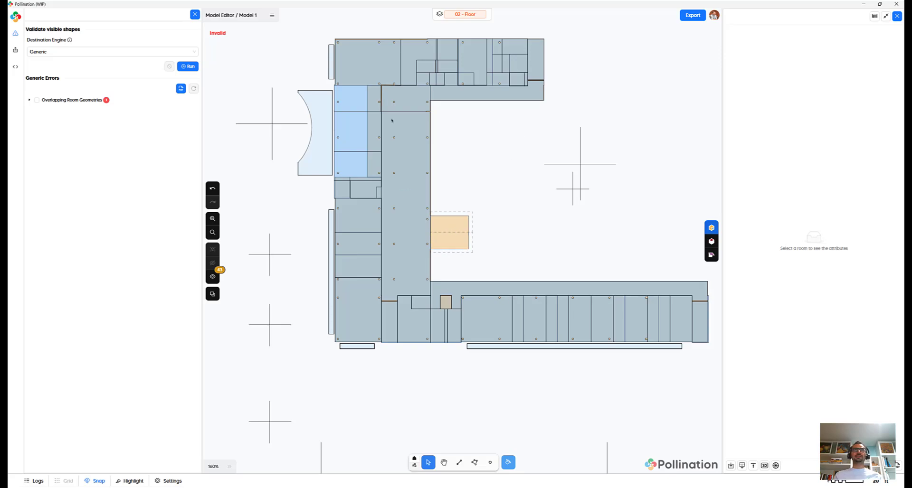
{"action": "scroll", "coordinate": [354, 46], "scroll_direction": "up", "scroll_amount": 2}
{"action": "scroll", "coordinate": [360, 60], "scroll_direction": "down", "scroll_amount": 5}
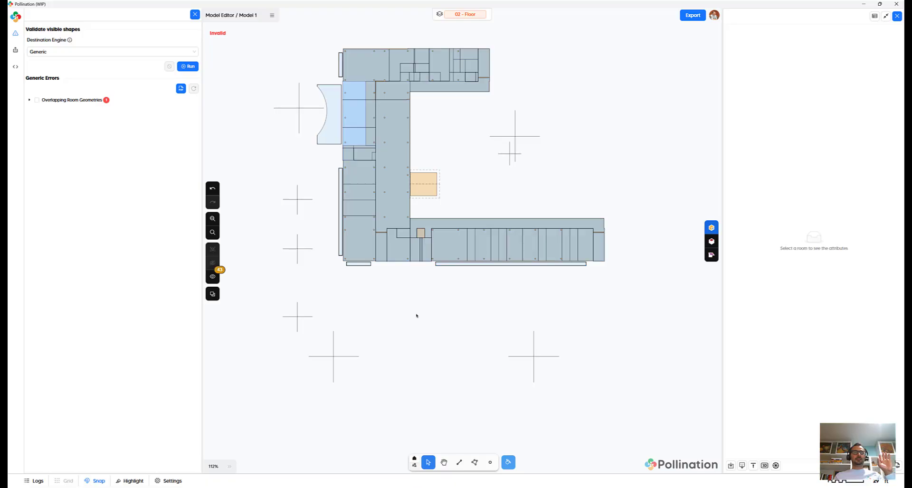
{"action": "middle_click_drag", "start_coordinate": [417, 315], "coordinate": [433, 331]}
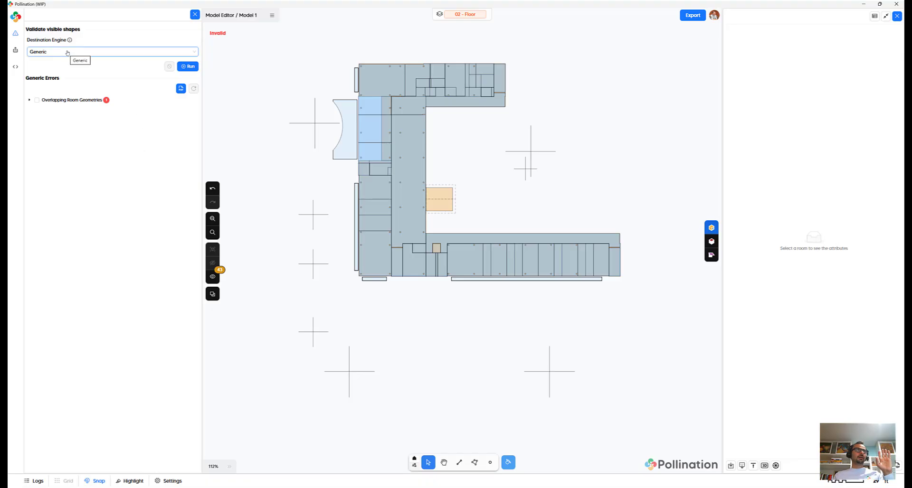
Revisit the validation and export settings, and open the code editor to examine its sample script at a slightly wider size.
{"action": "left_click", "coordinate": [16, 33]}
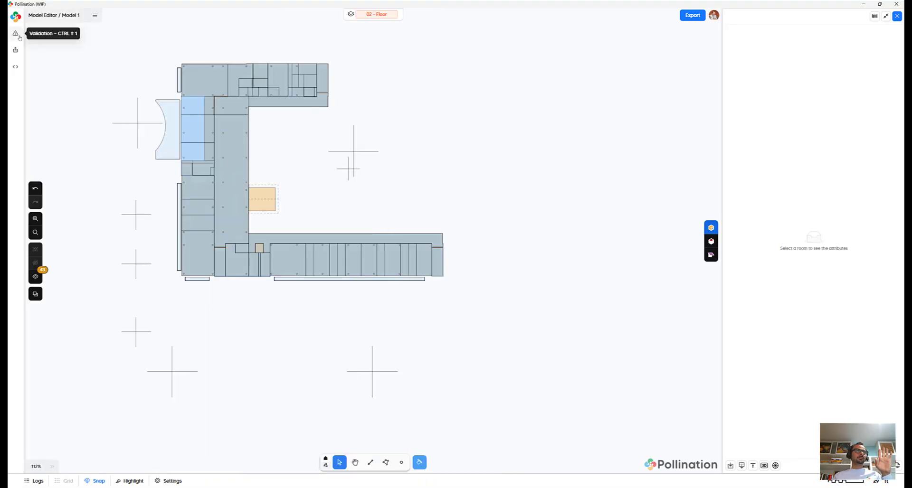
{"action": "left_click", "coordinate": [15, 34]}
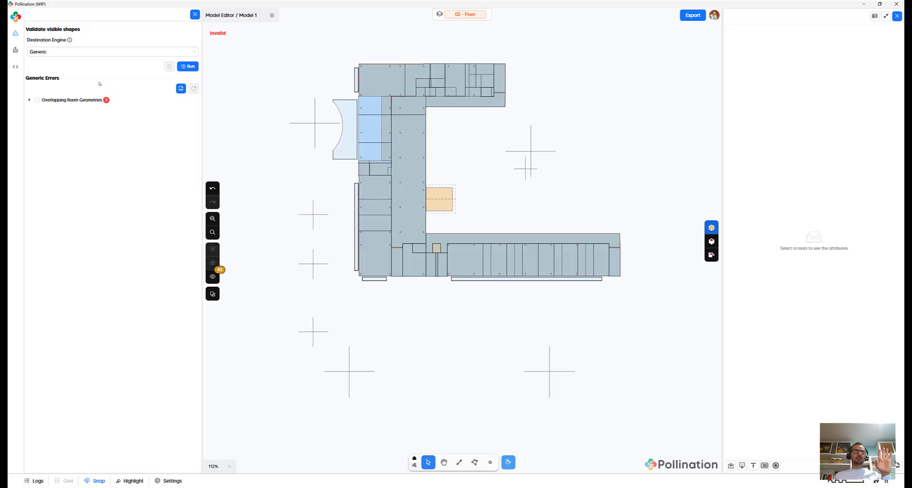
{"action": "left_click", "coordinate": [18, 52]}
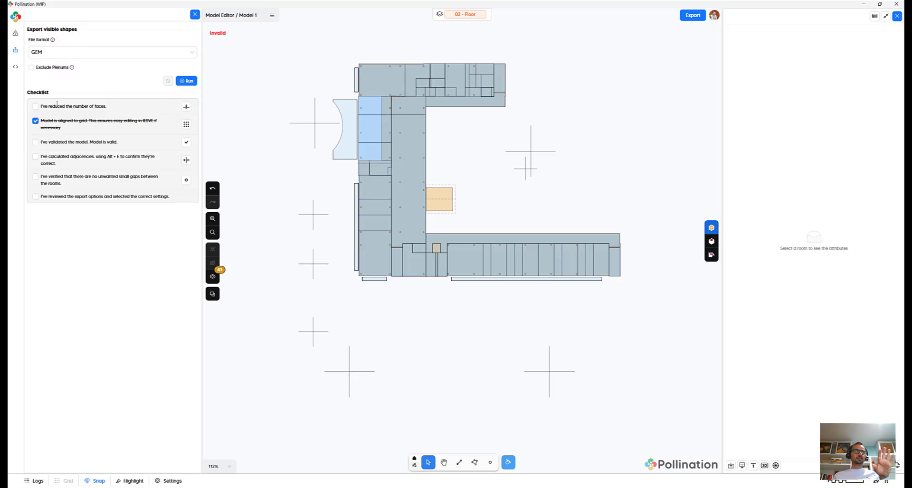
{"action": "left_click", "coordinate": [15, 66]}
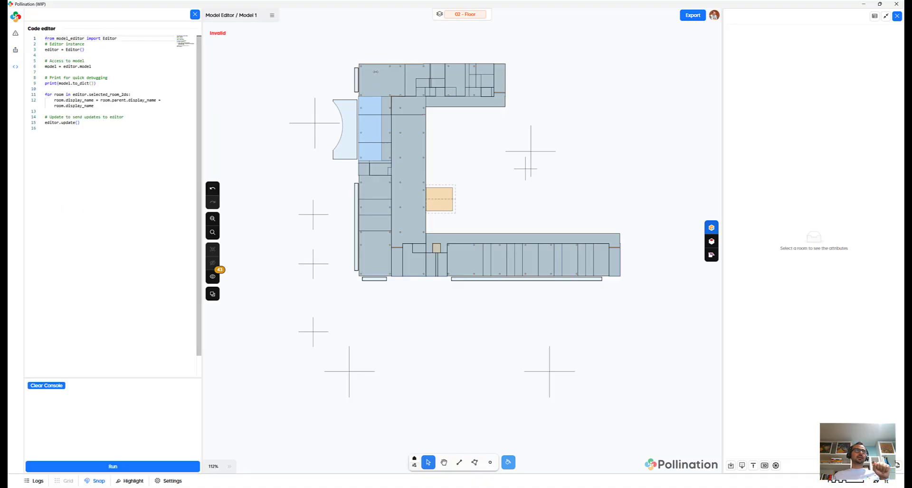
{"action": "left_click_drag", "start_coordinate": [201, 70], "coordinate": [209, 71]}
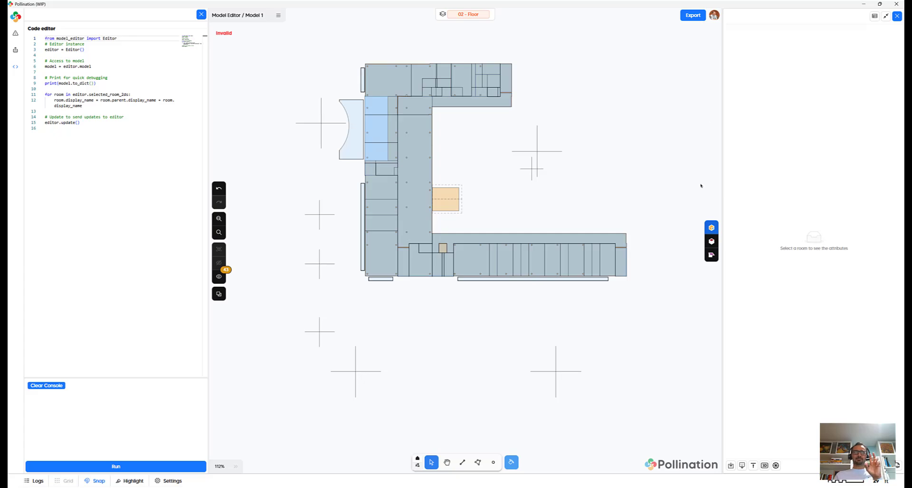
Close the code editor and room attributes, open the logs, and turn off the Debug script setting.
{"action": "left_click", "coordinate": [16, 66]}
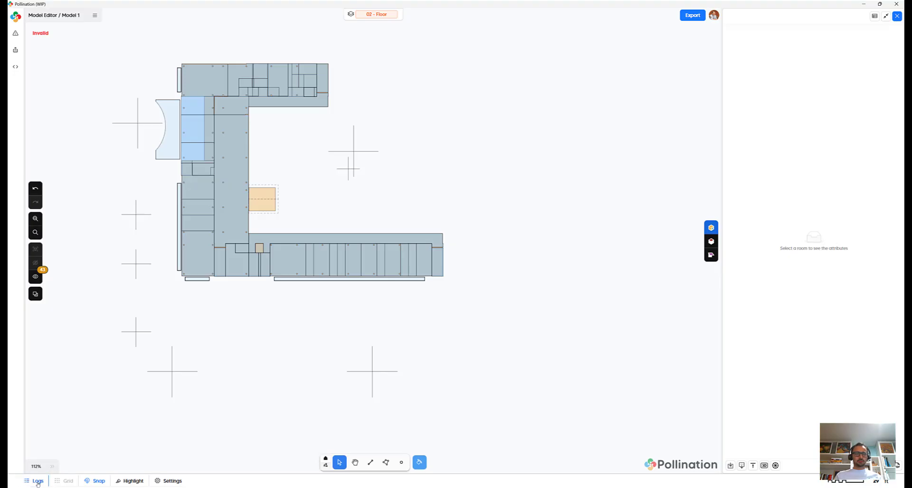
{"action": "left_click", "coordinate": [897, 16]}
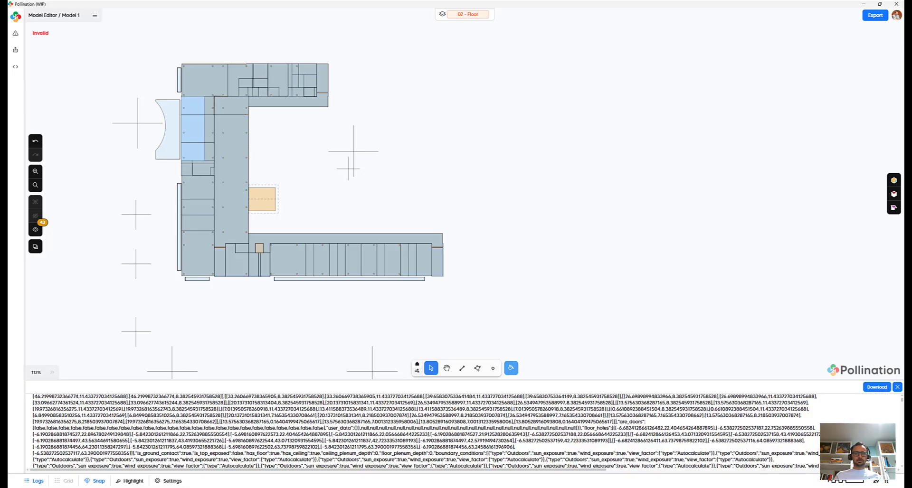
{"action": "left_click", "coordinate": [172, 479]}
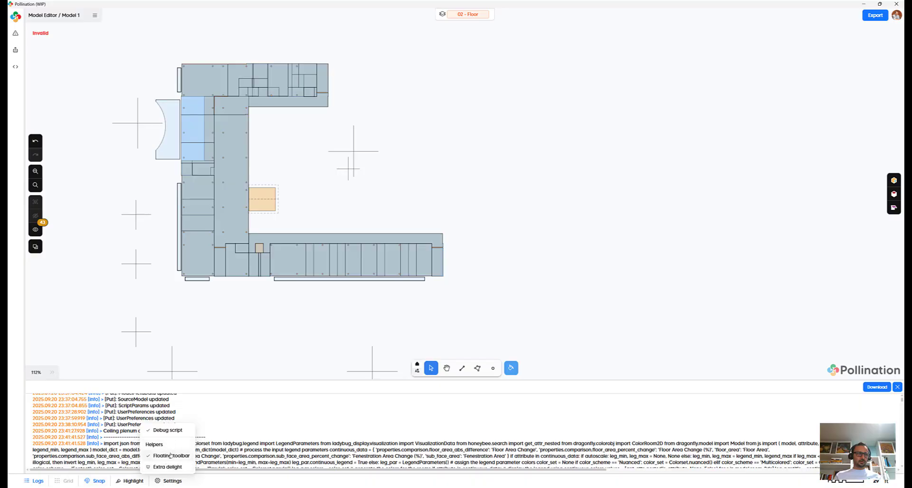
{"action": "left_click", "coordinate": [170, 431]}
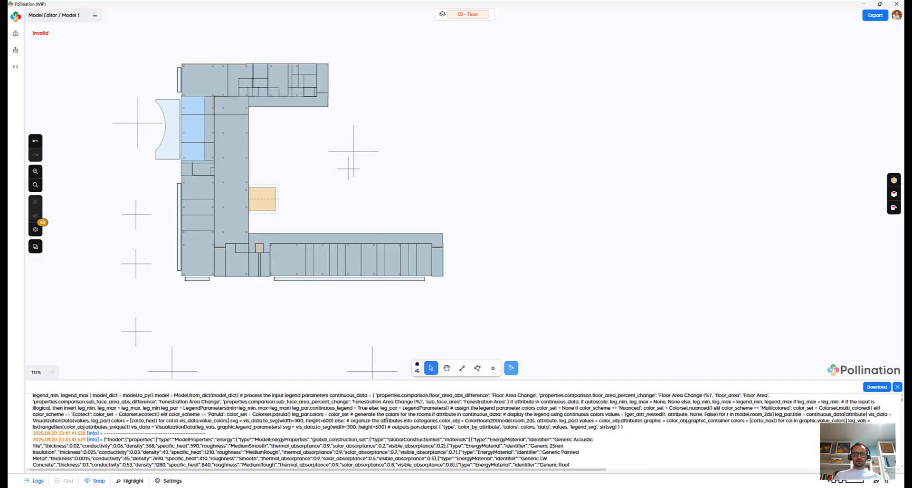
Turn on the drawing grid and set its spacing to 5 ft.
{"action": "left_click", "coordinate": [64, 483]}
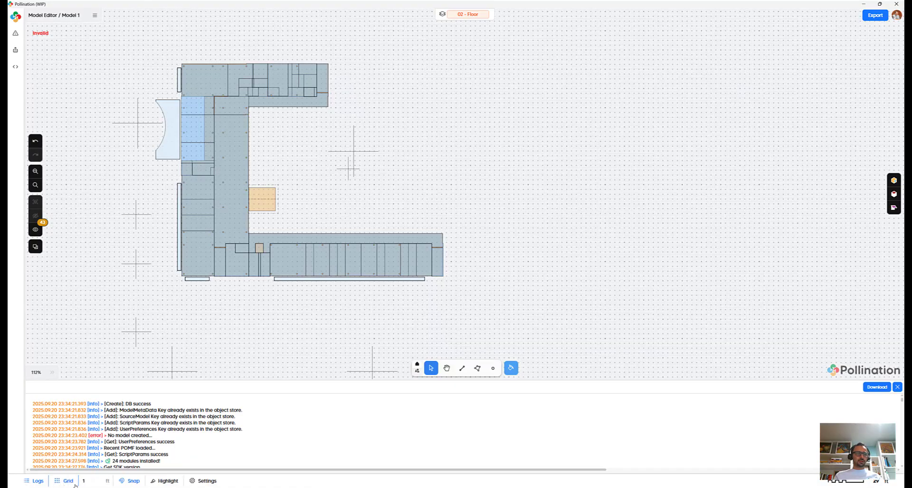
{"action": "left_click", "coordinate": [83, 481]}
{"action": "type", "text": "5"}
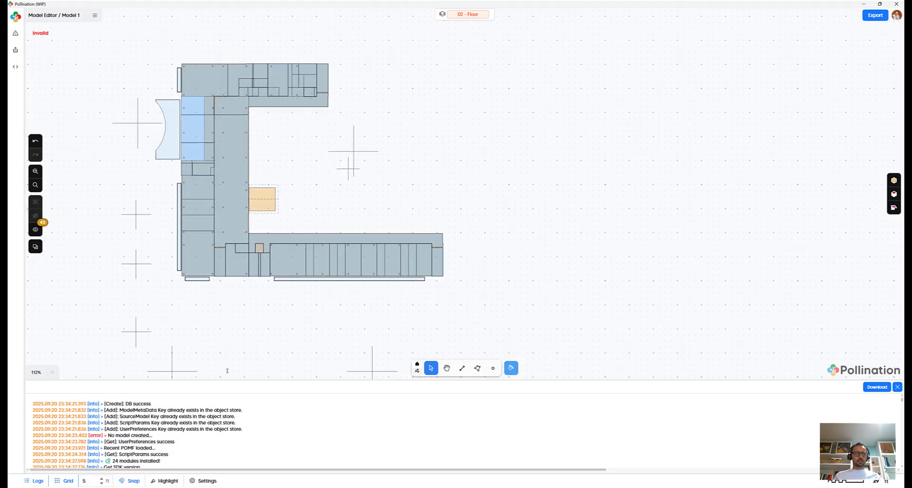
{"action": "scroll", "coordinate": [280, 296], "scroll_direction": "up", "scroll_amount": 3}
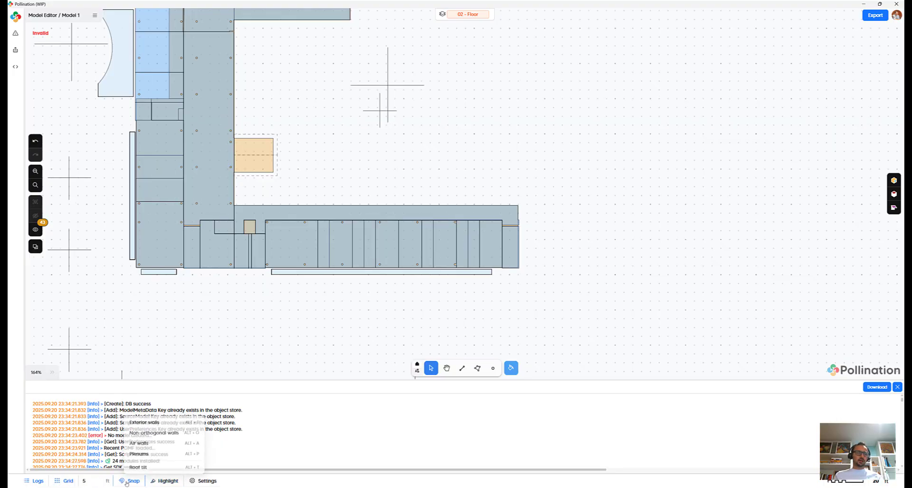
Highlight the exterior walls across the 02 - Floor plan.
{"action": "mouse_move", "coordinate": [167, 482]}
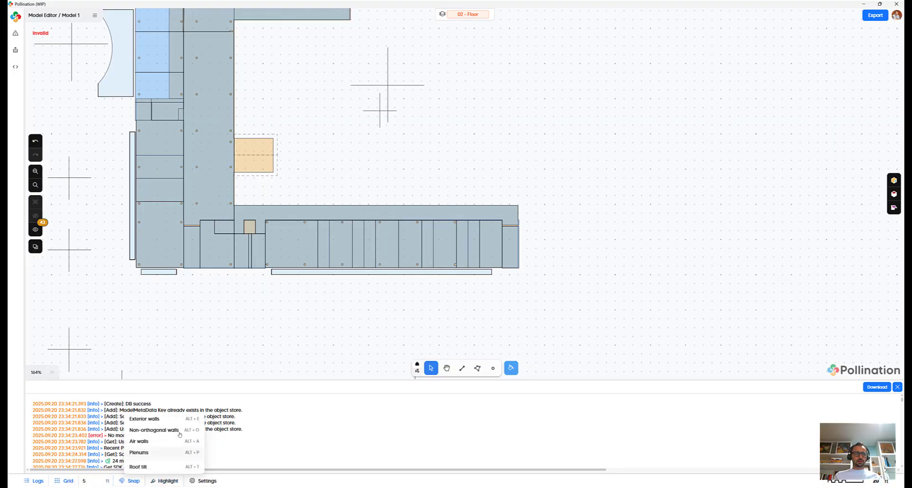
{"action": "left_click", "coordinate": [152, 419]}
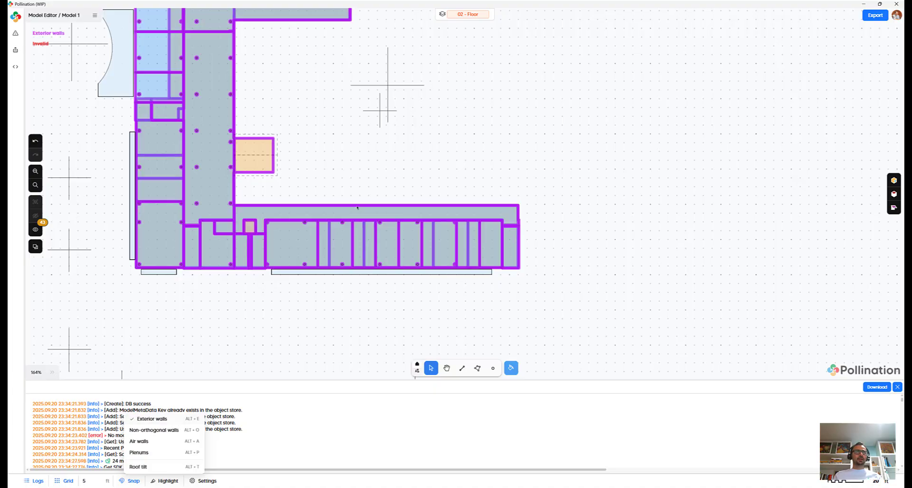
{"action": "scroll", "coordinate": [357, 208], "scroll_direction": "down", "scroll_amount": 4}
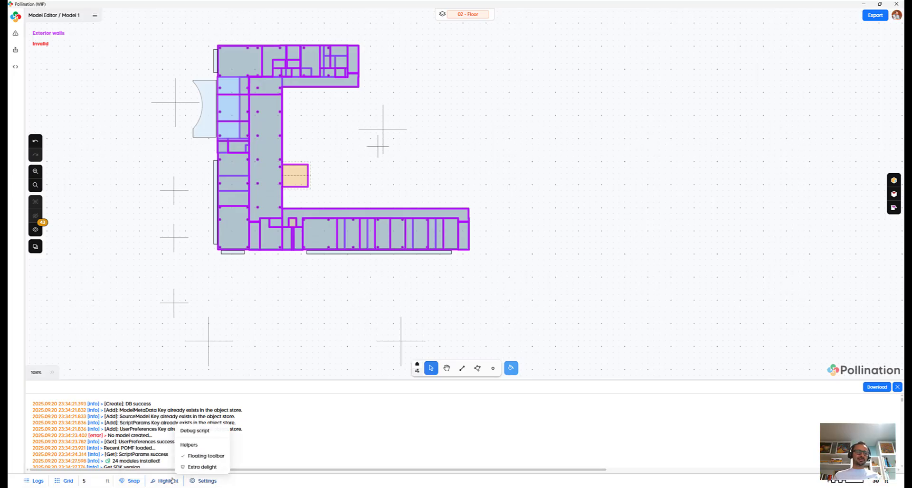
Highlight the non-orthogonal walls instead of the exterior walls on 02 - Floor, and close the logs.
{"action": "mouse_move", "coordinate": [175, 481]}
{"action": "left_click", "coordinate": [183, 430]}
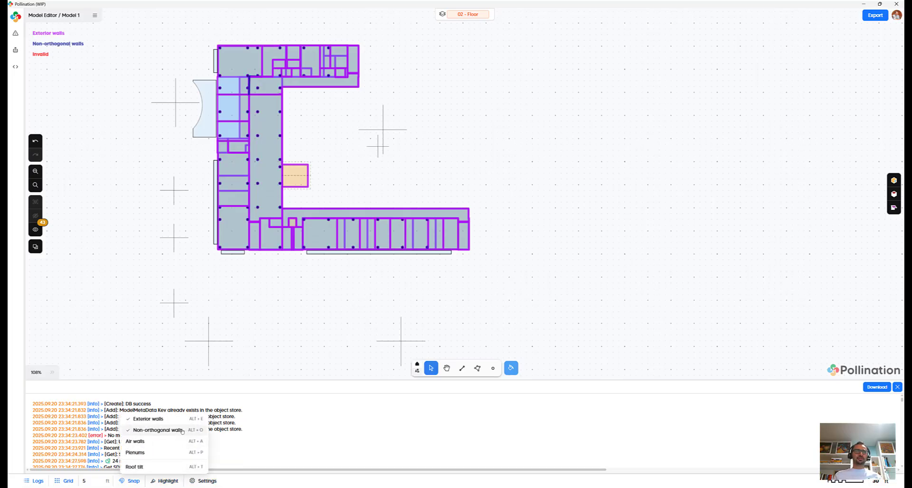
{"action": "left_click", "coordinate": [157, 419]}
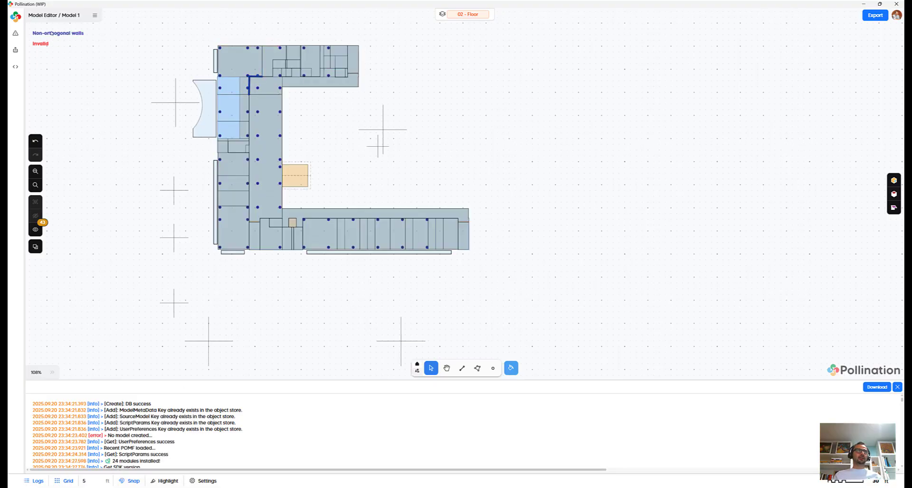
{"action": "scroll", "coordinate": [261, 55], "scroll_direction": "up", "scroll_amount": 6}
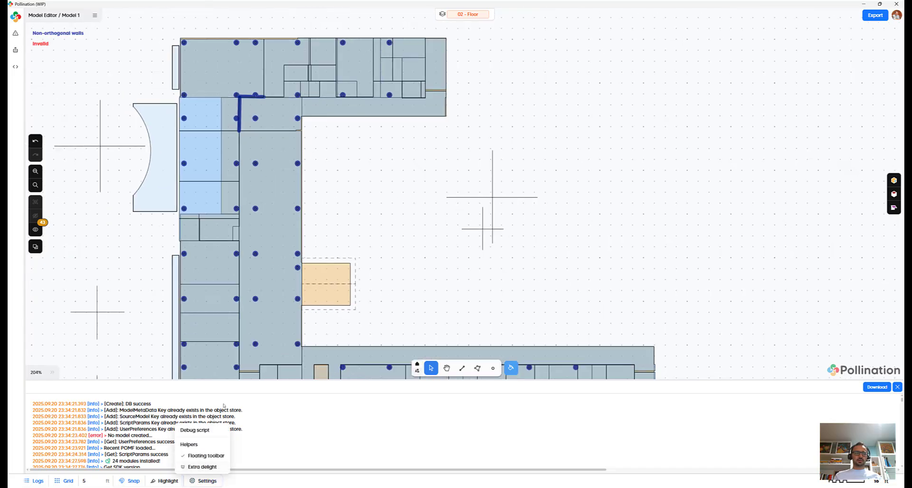
{"action": "left_click", "coordinate": [897, 387]}
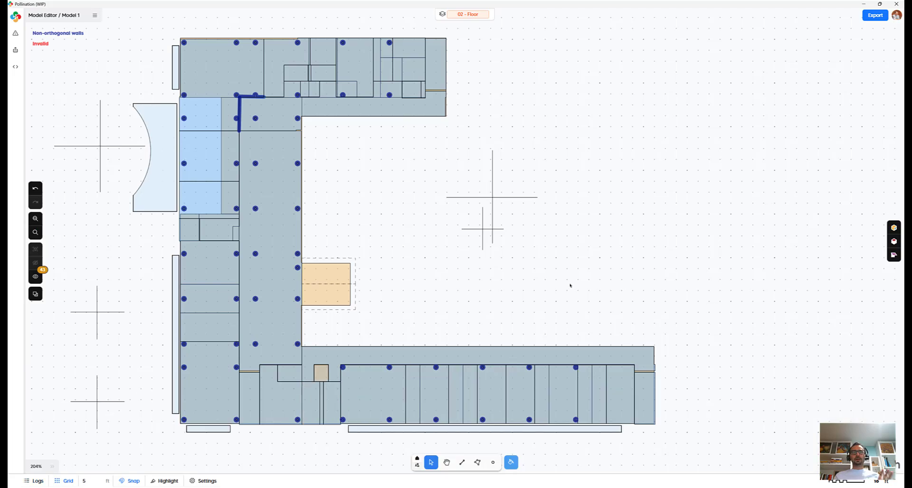
Check the helper settings and select a group of rooms in the plan's lower wing to bring up the floating toolbar.
{"action": "middle_click_drag", "start_coordinate": [570, 285], "coordinate": [599, 282]}
{"action": "scroll", "coordinate": [595, 290], "scroll_direction": "down", "scroll_amount": 1}
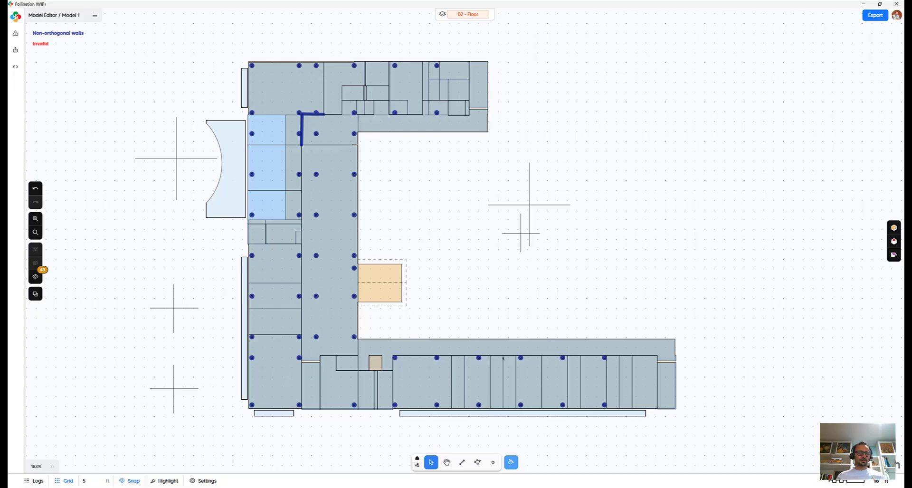
{"action": "left_click", "coordinate": [211, 481]}
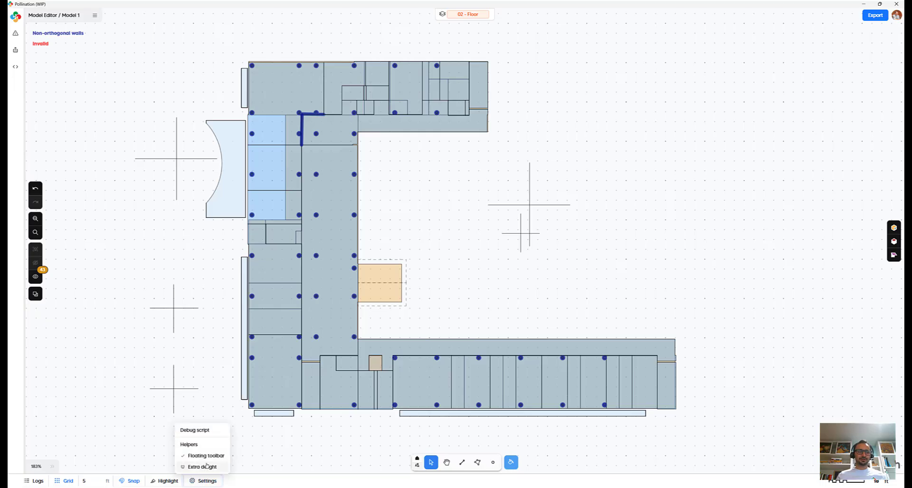
{"action": "left_click_drag", "start_coordinate": [549, 307], "coordinate": [366, 384]}
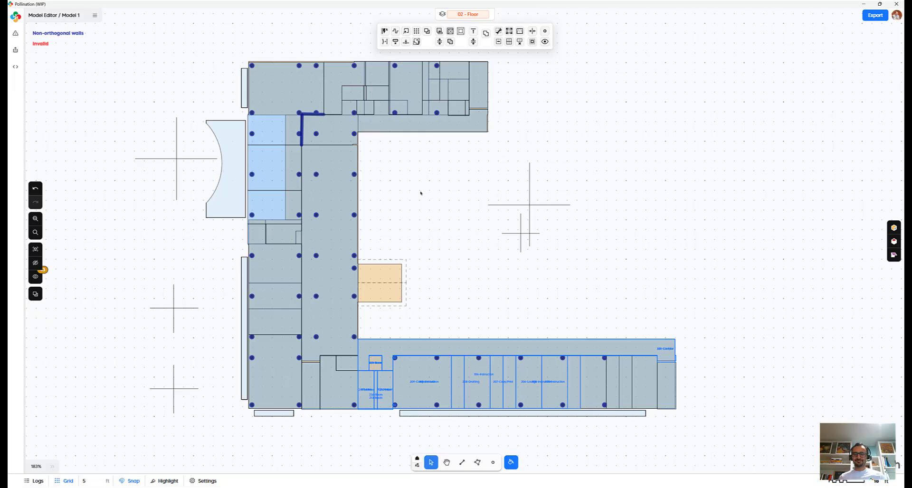